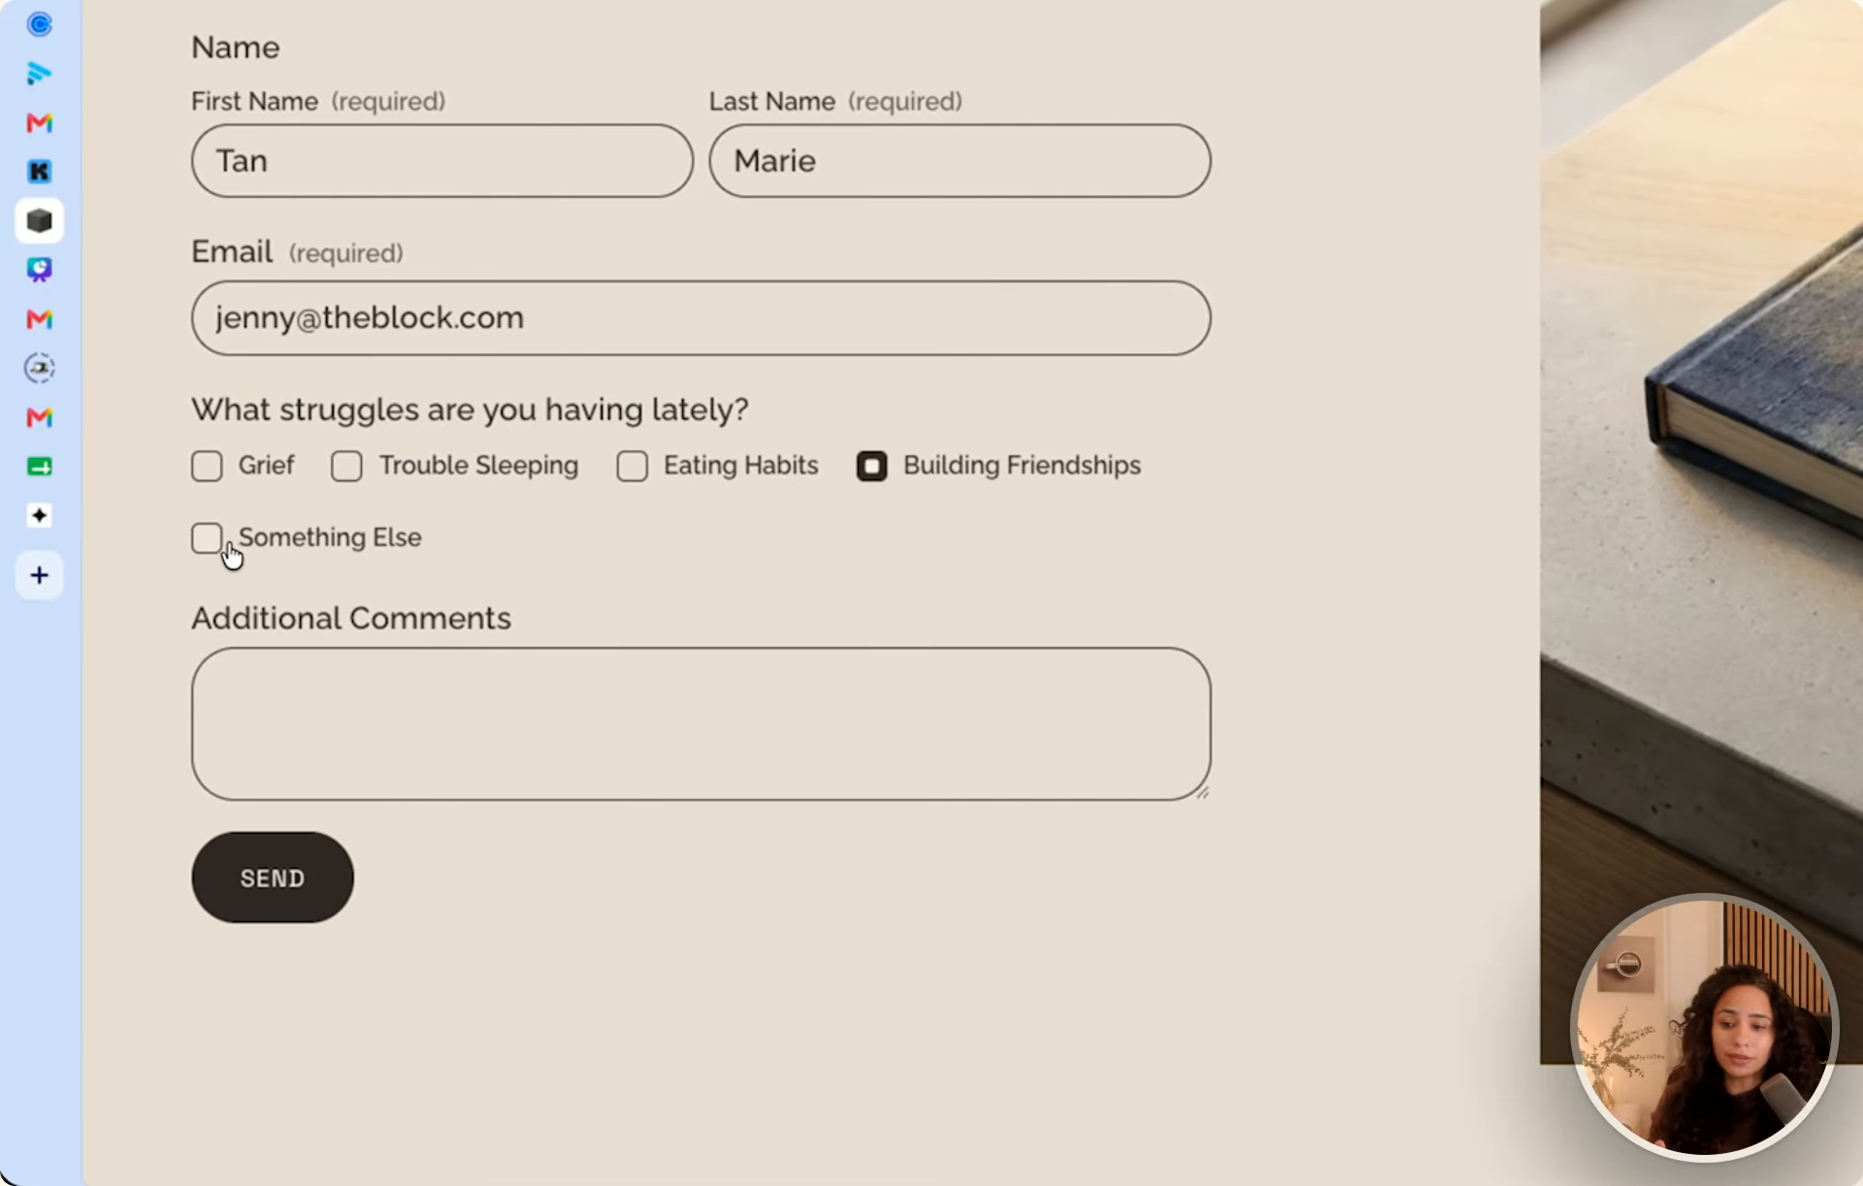
# Test the struggles question in the form preview by choosing Something Else and Building Friendships.
pyautogui.click(229, 547)
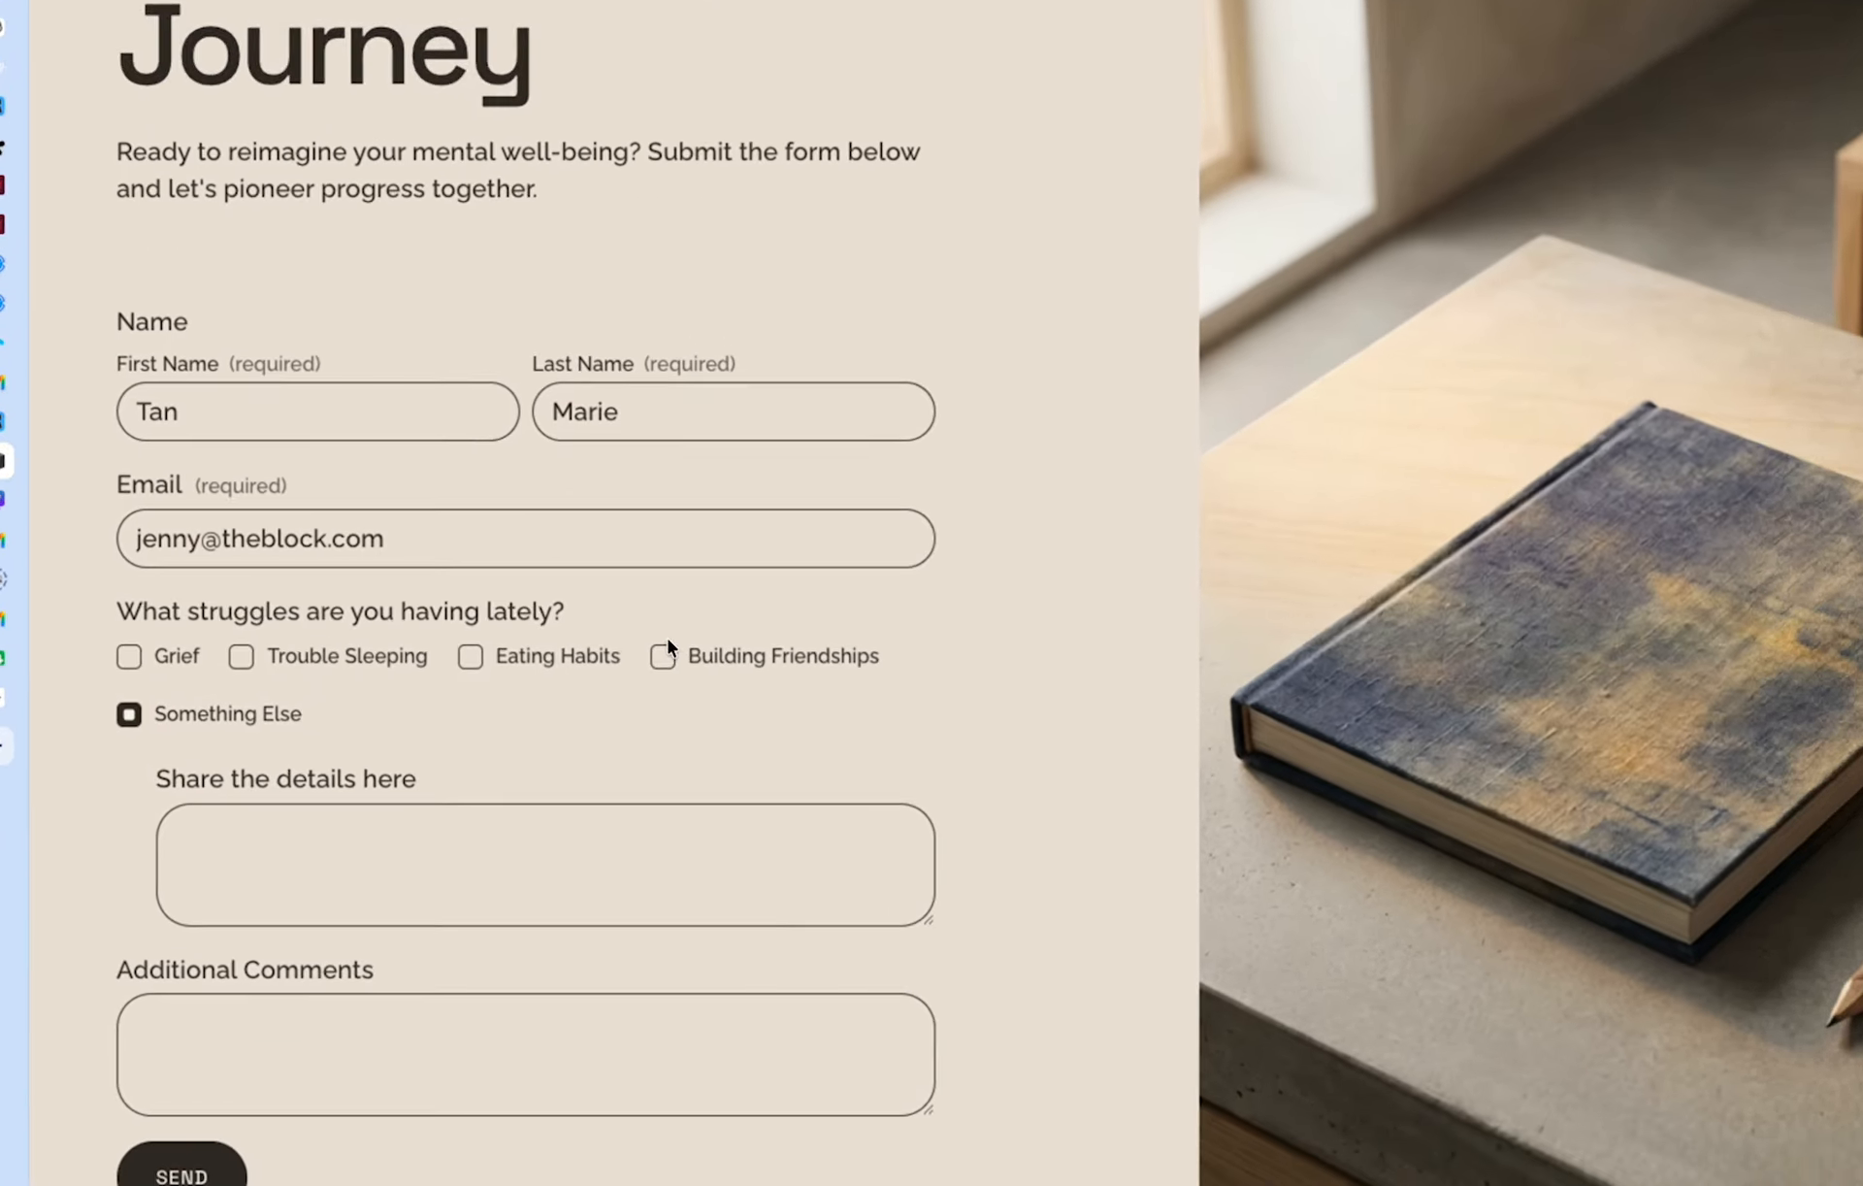
pyautogui.click(581, 789)
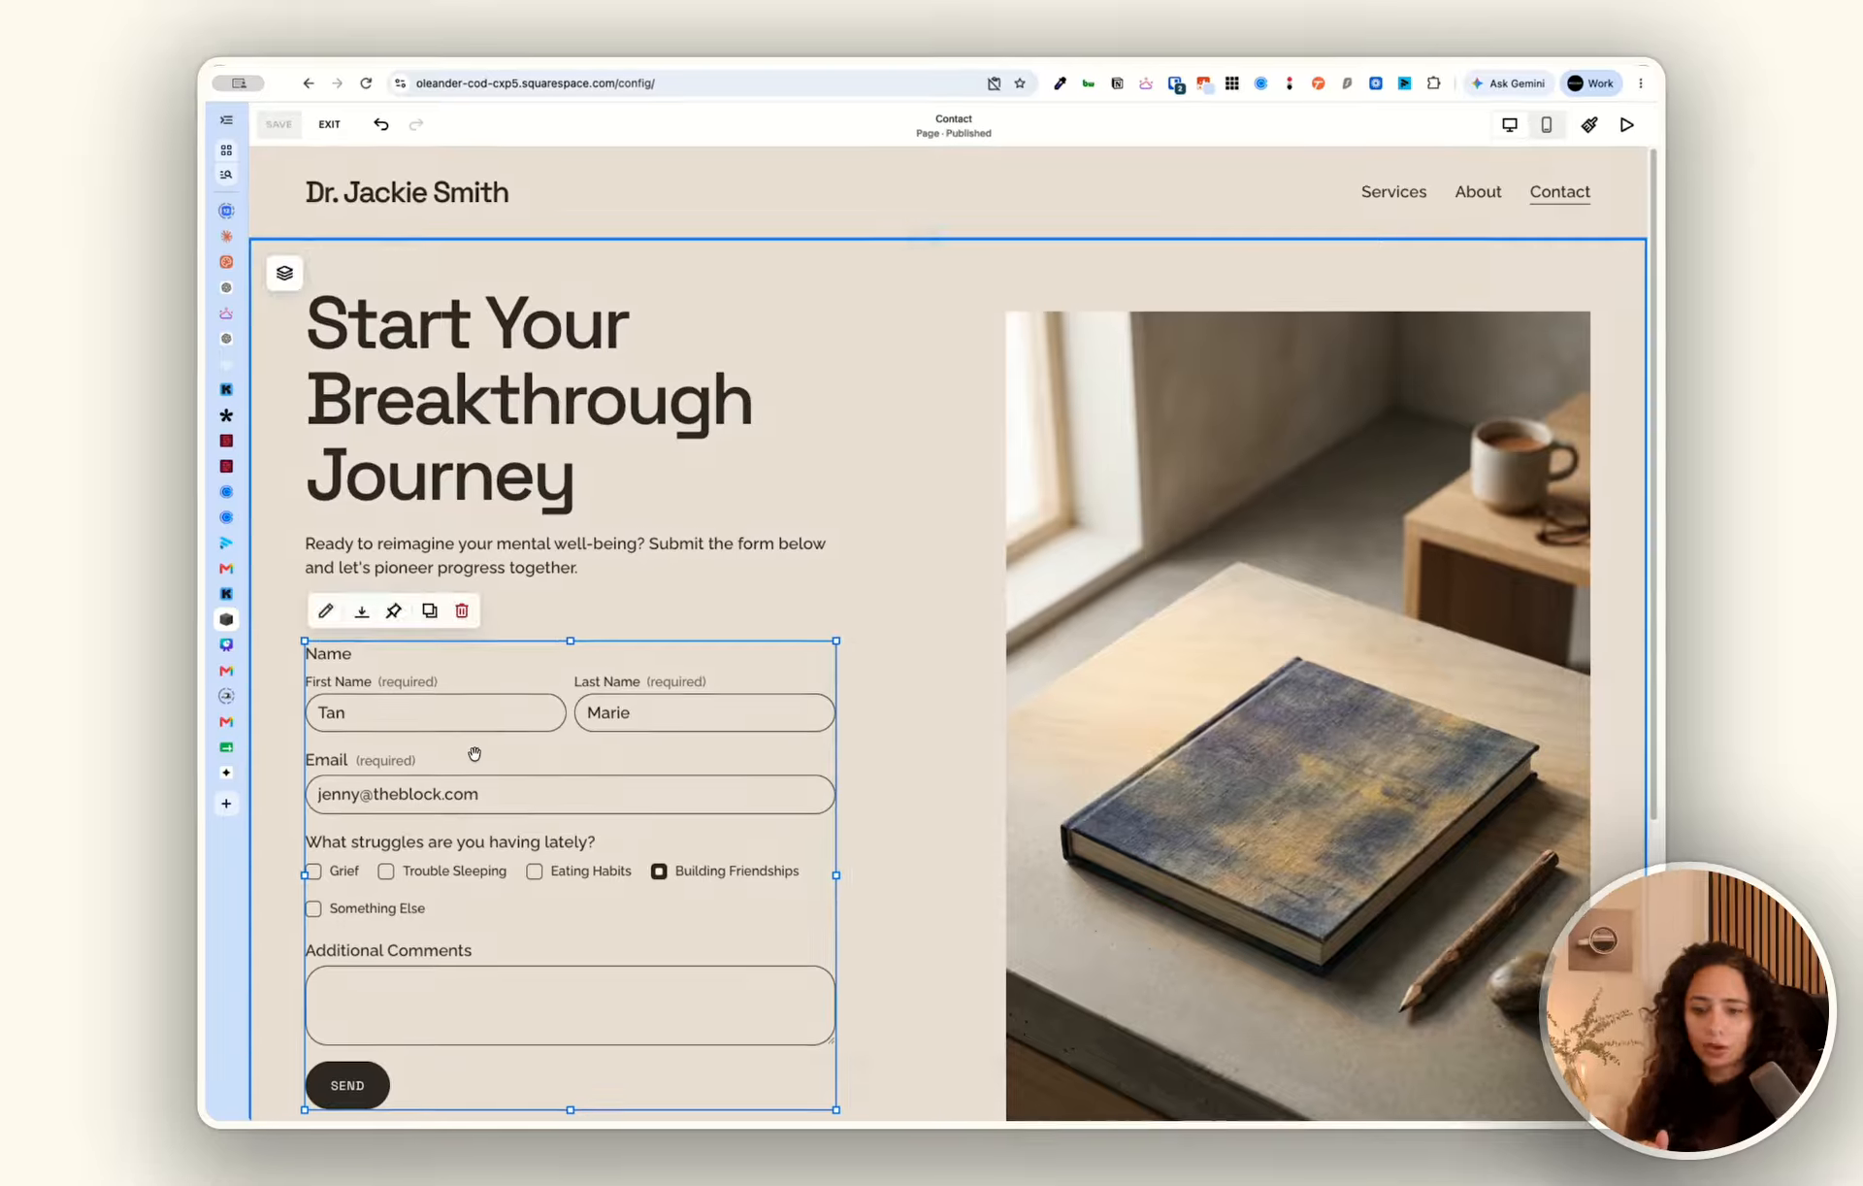
# Open the contact form's fields for editing and view the settings of the "What struggles are you having lately?" question.
pyautogui.doubleClick(510, 742)
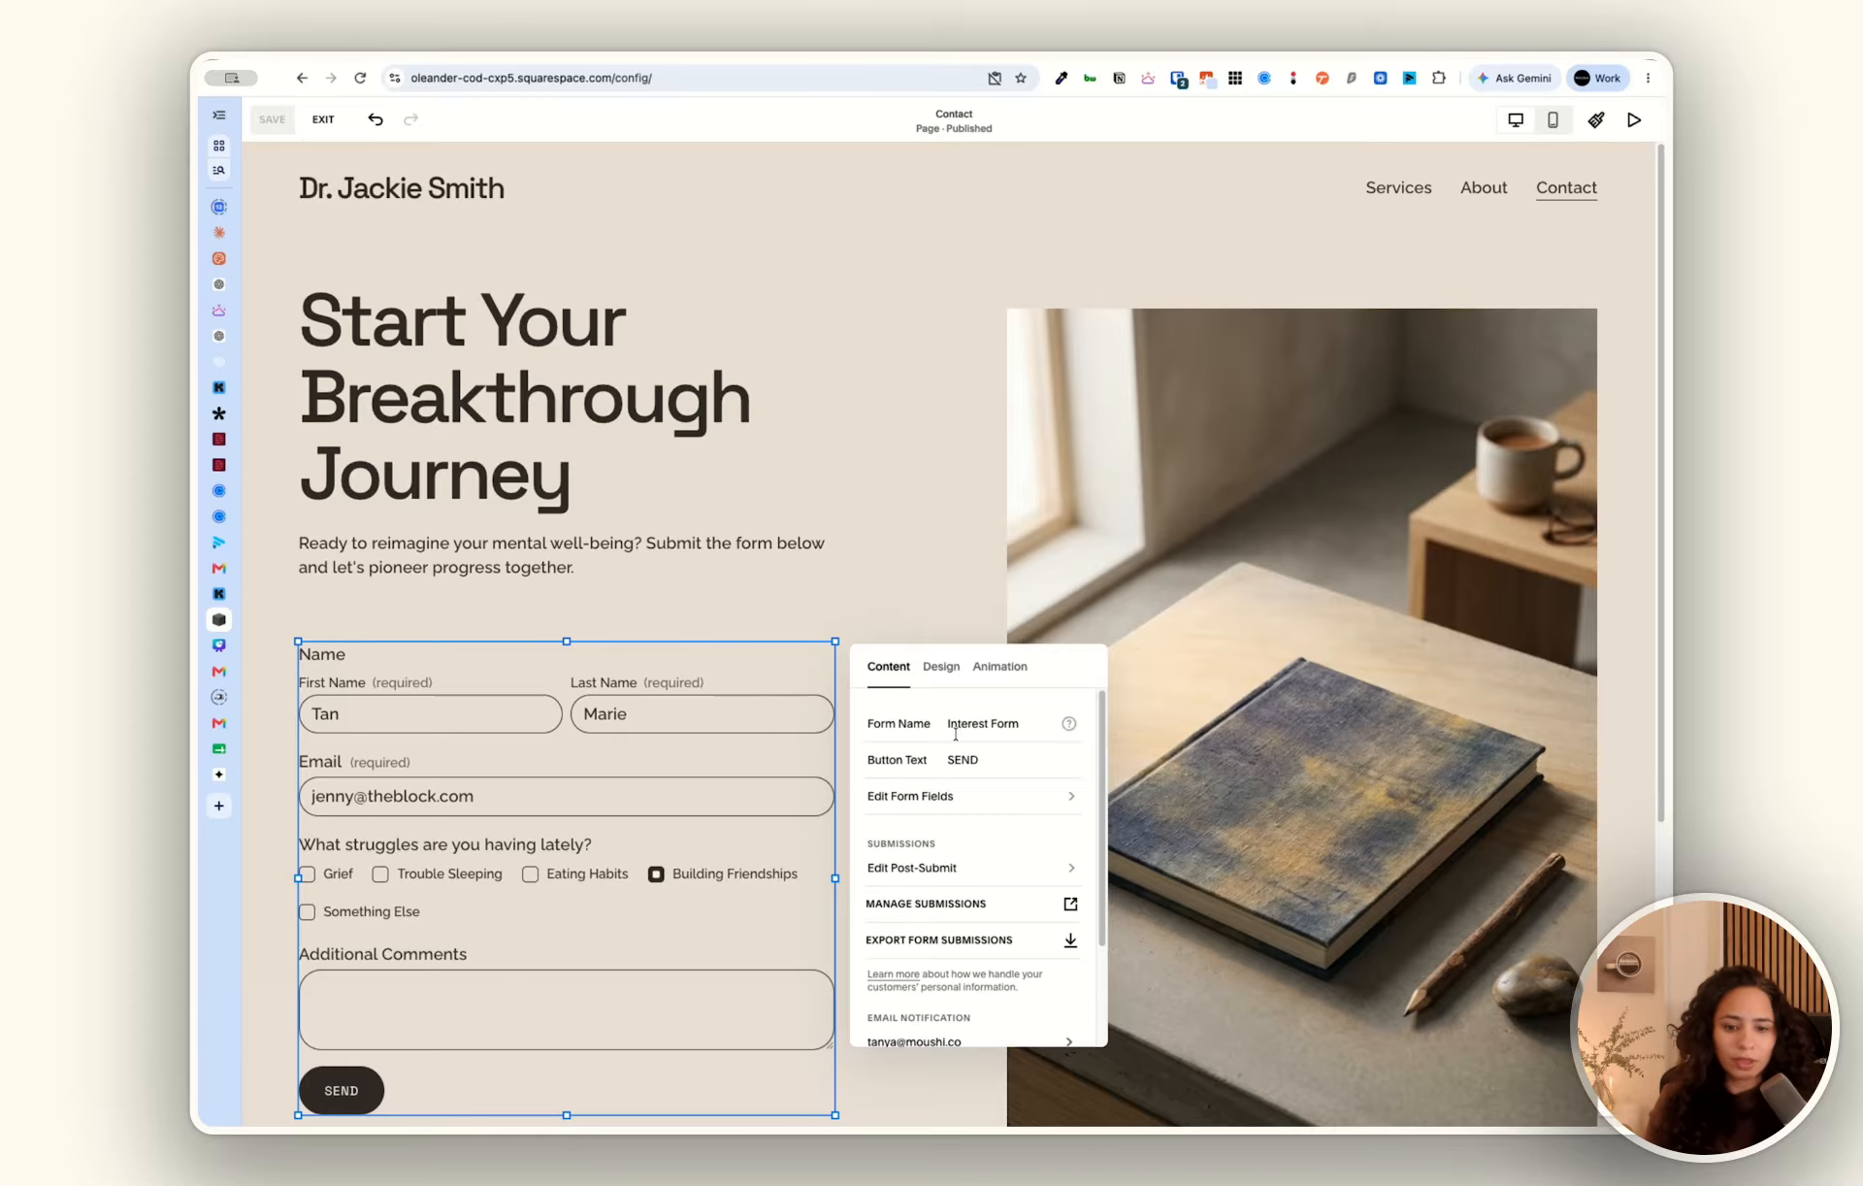
pyautogui.scroll(-1, 956, 755)
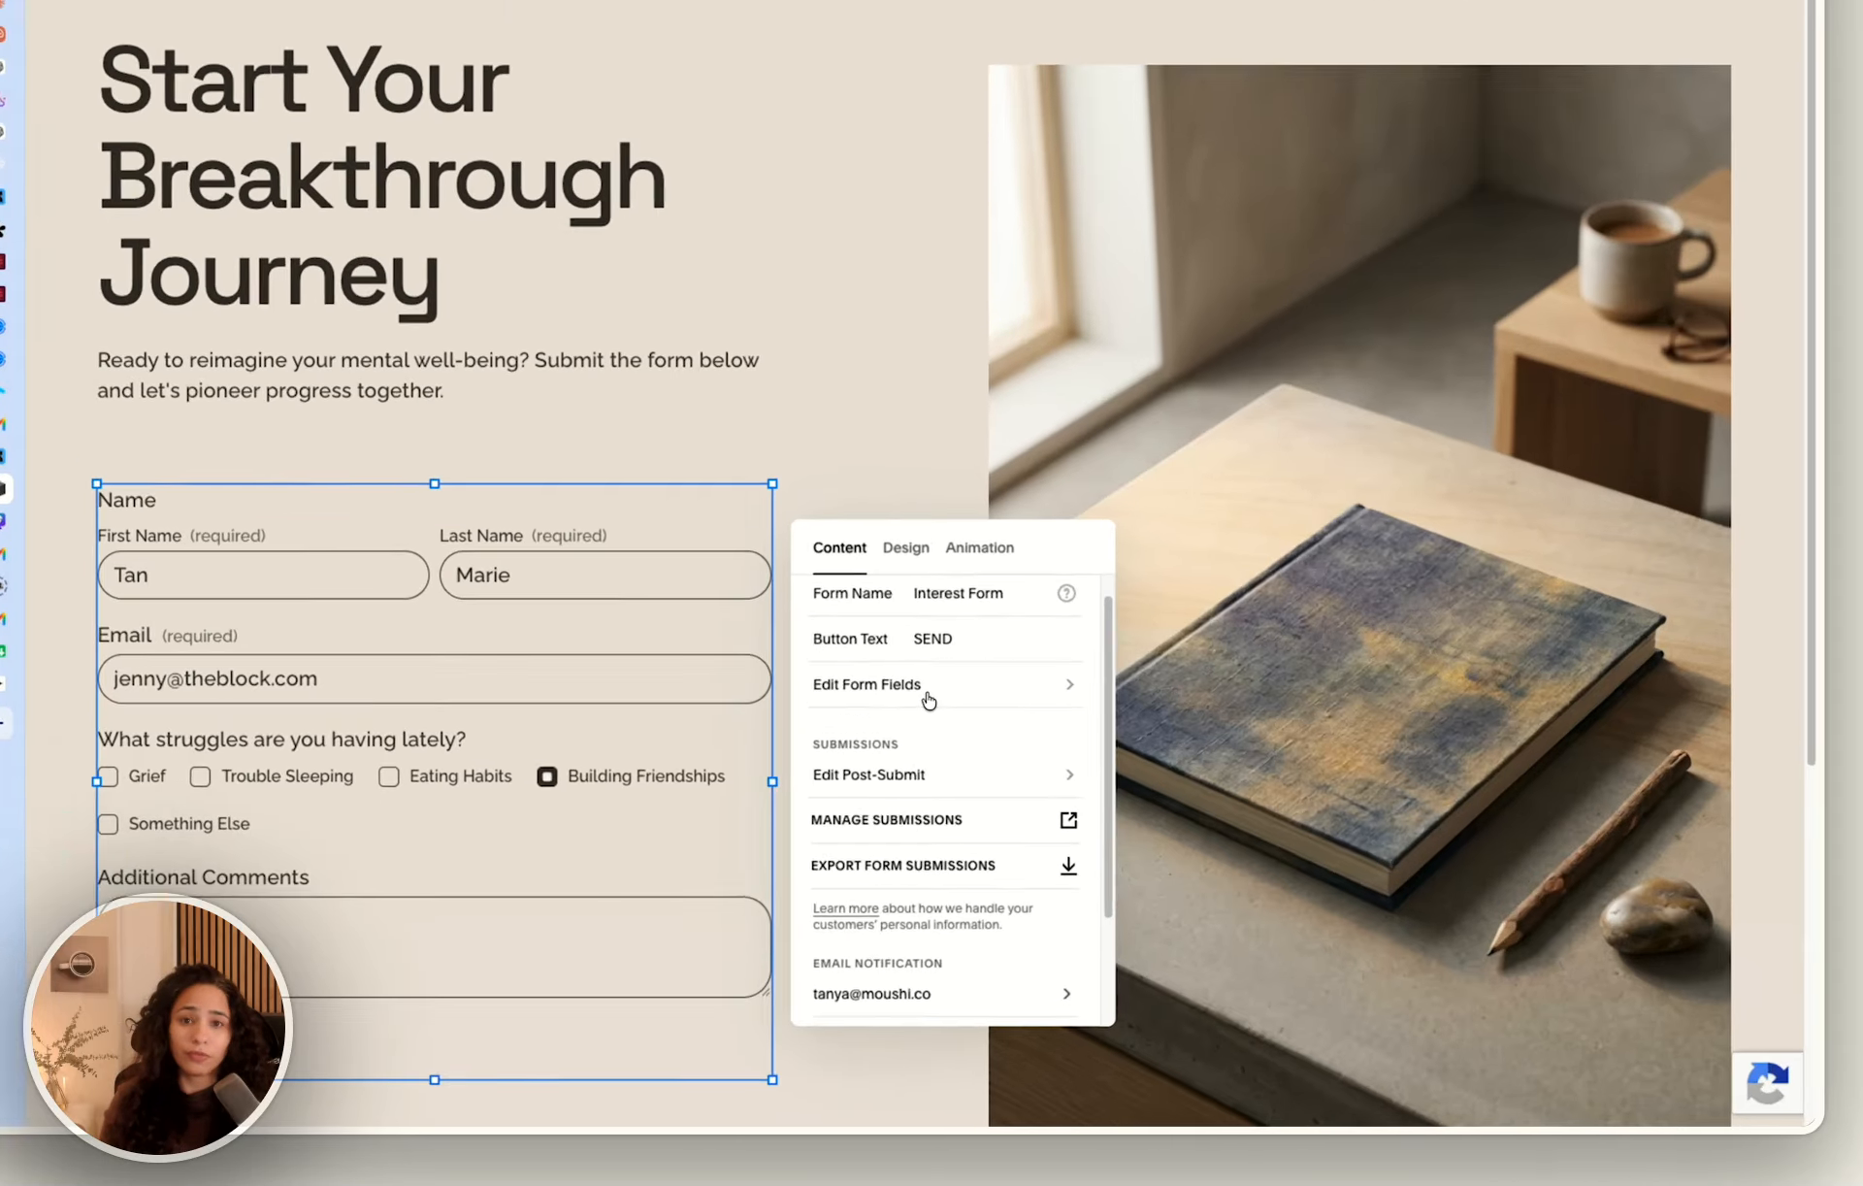
pyautogui.click(965, 776)
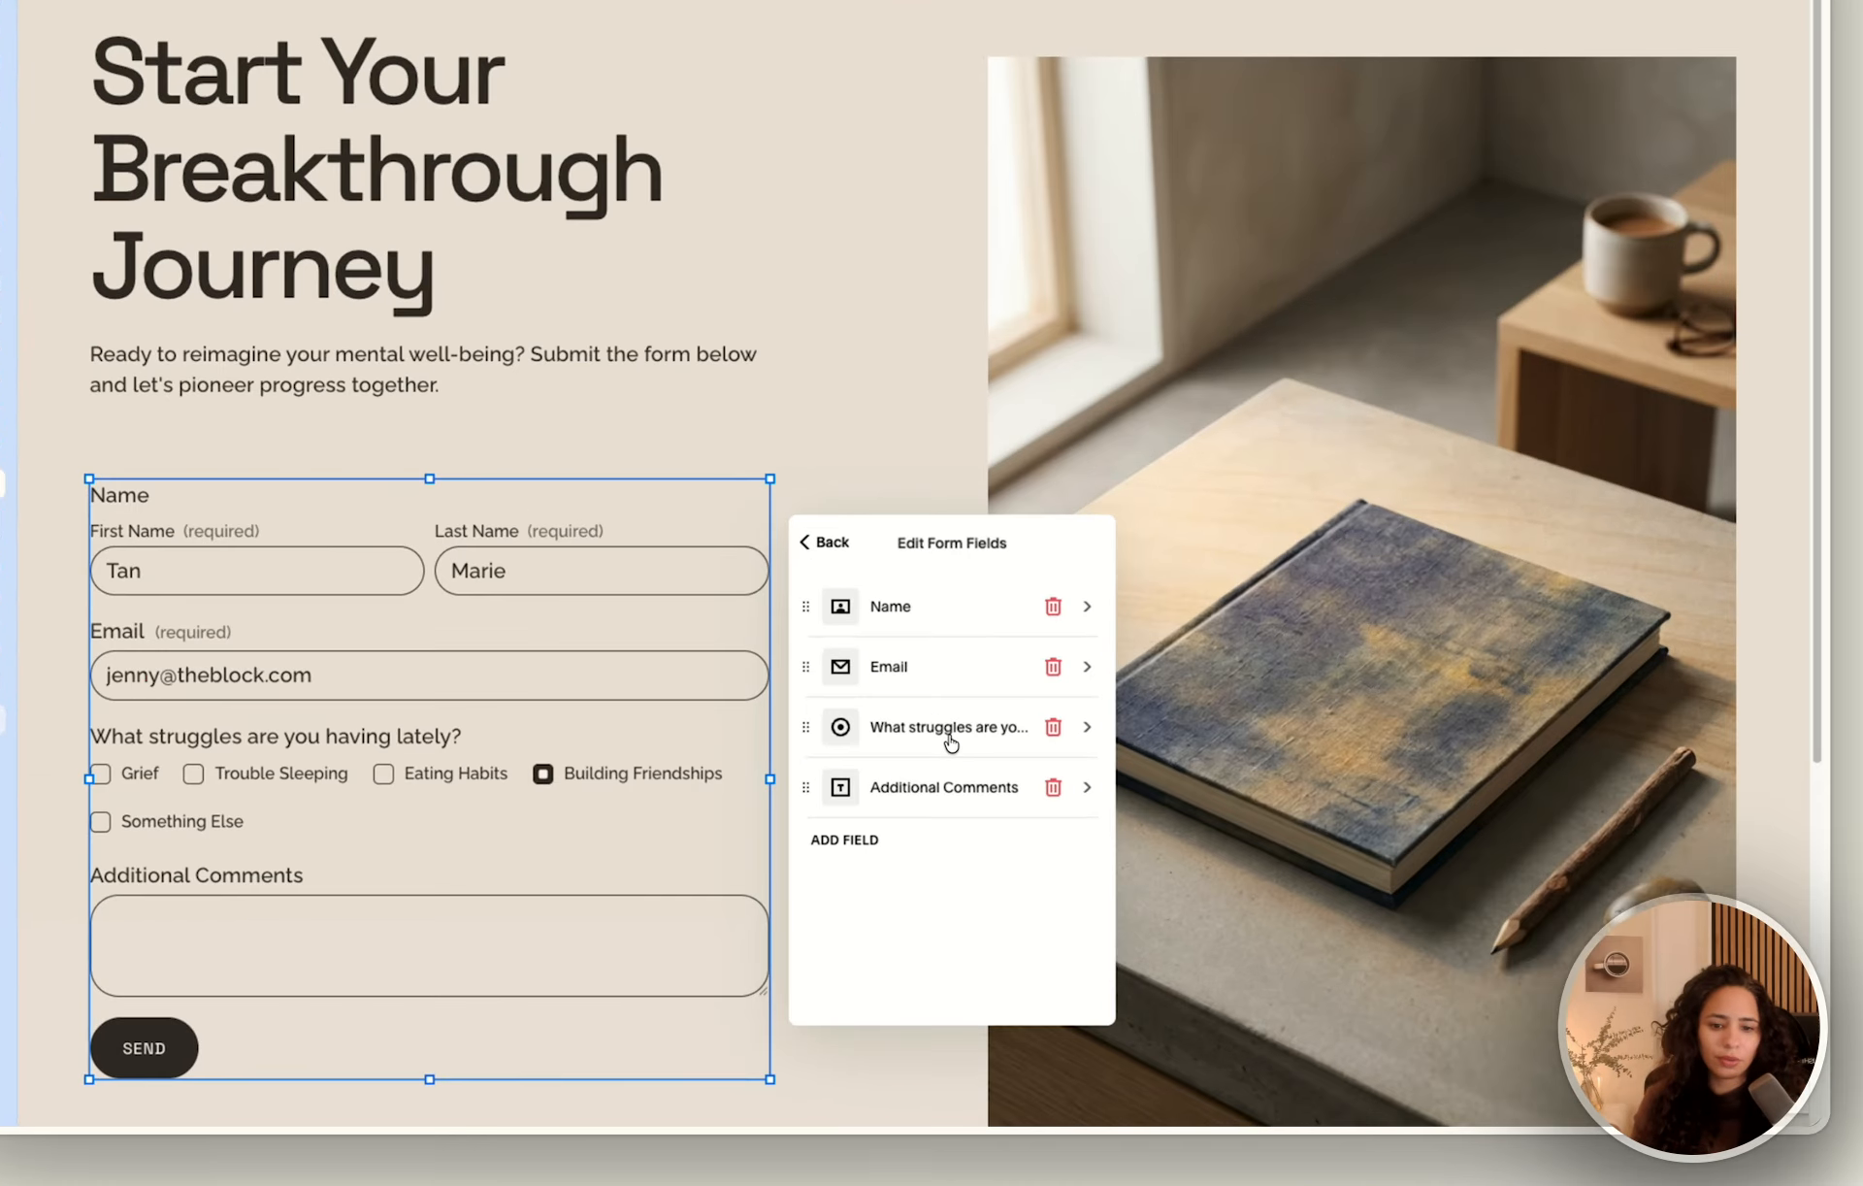
pyautogui.click(980, 817)
pyautogui.click(755, 435)
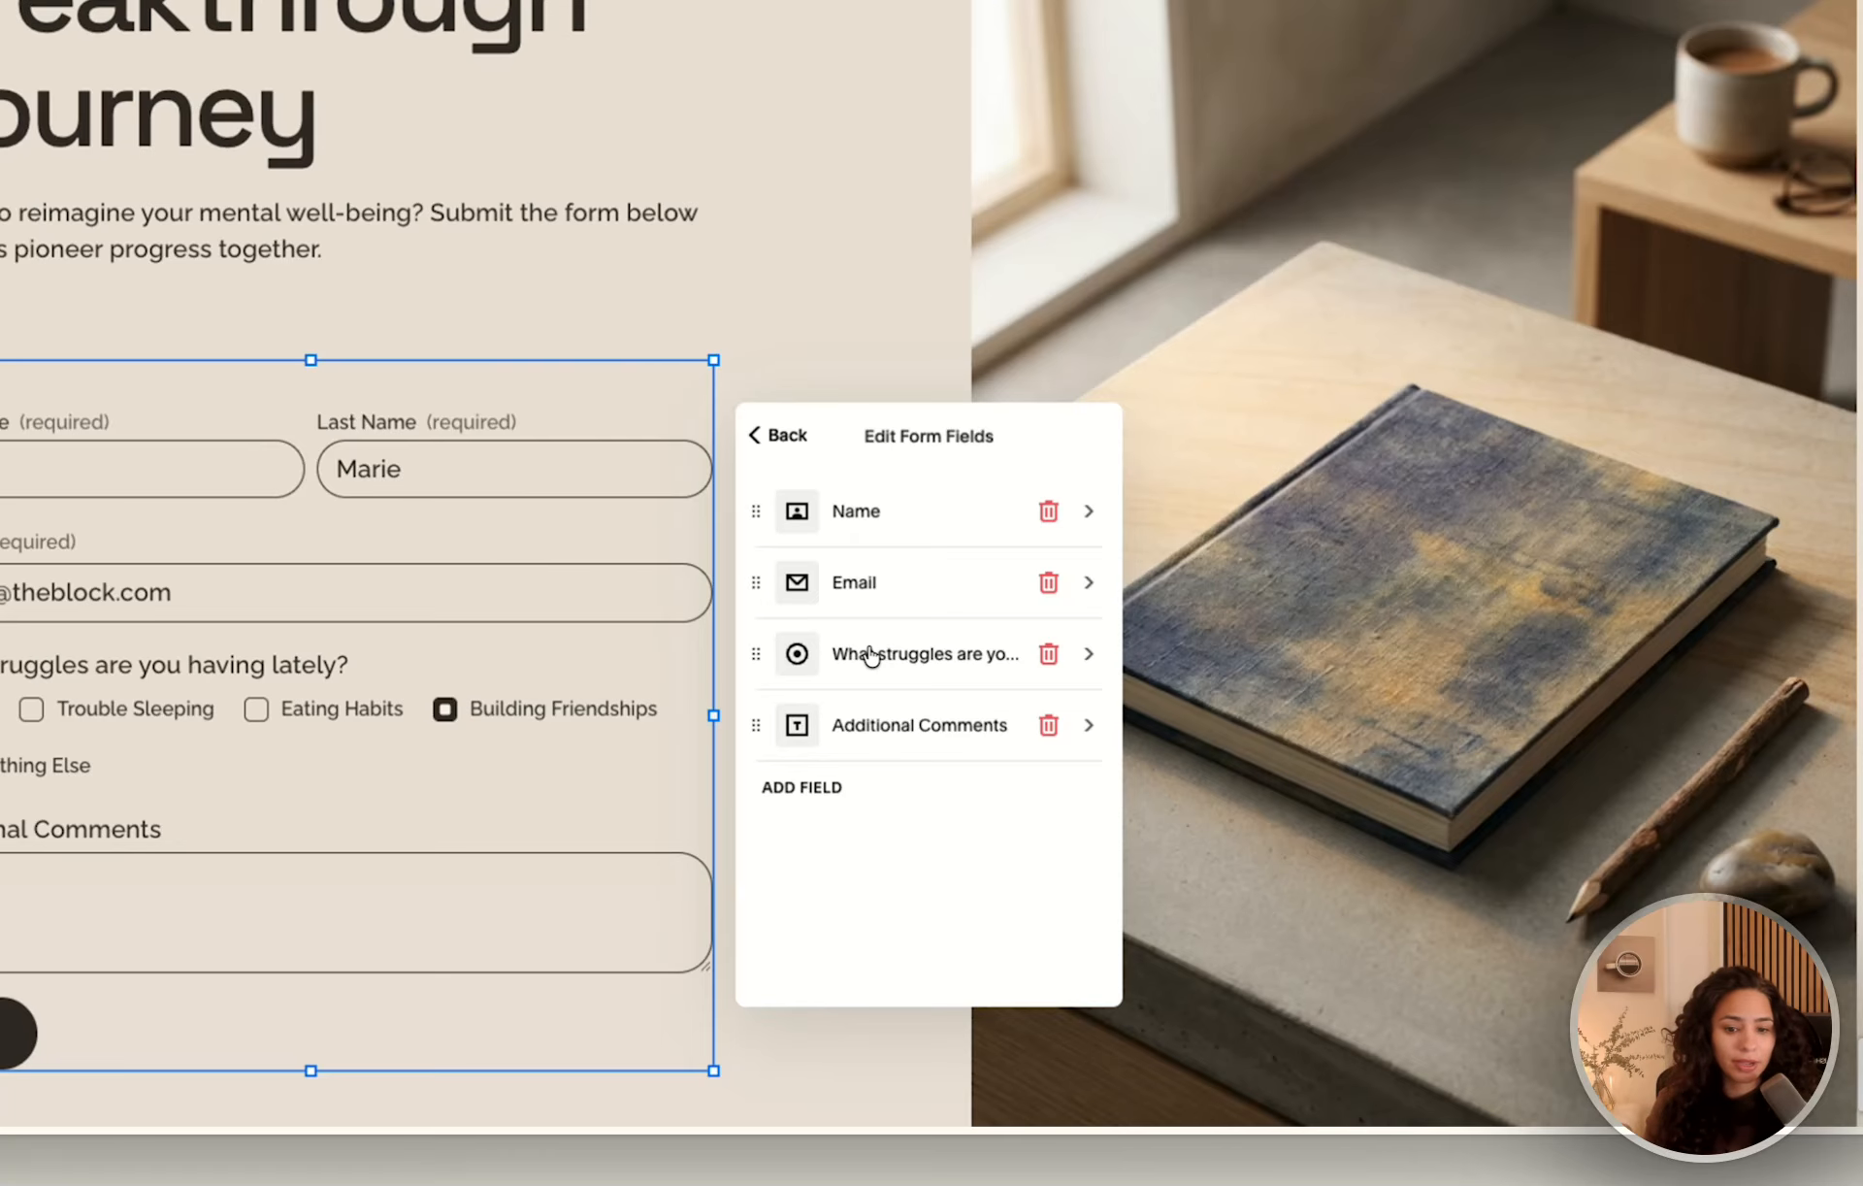
pyautogui.click(870, 657)
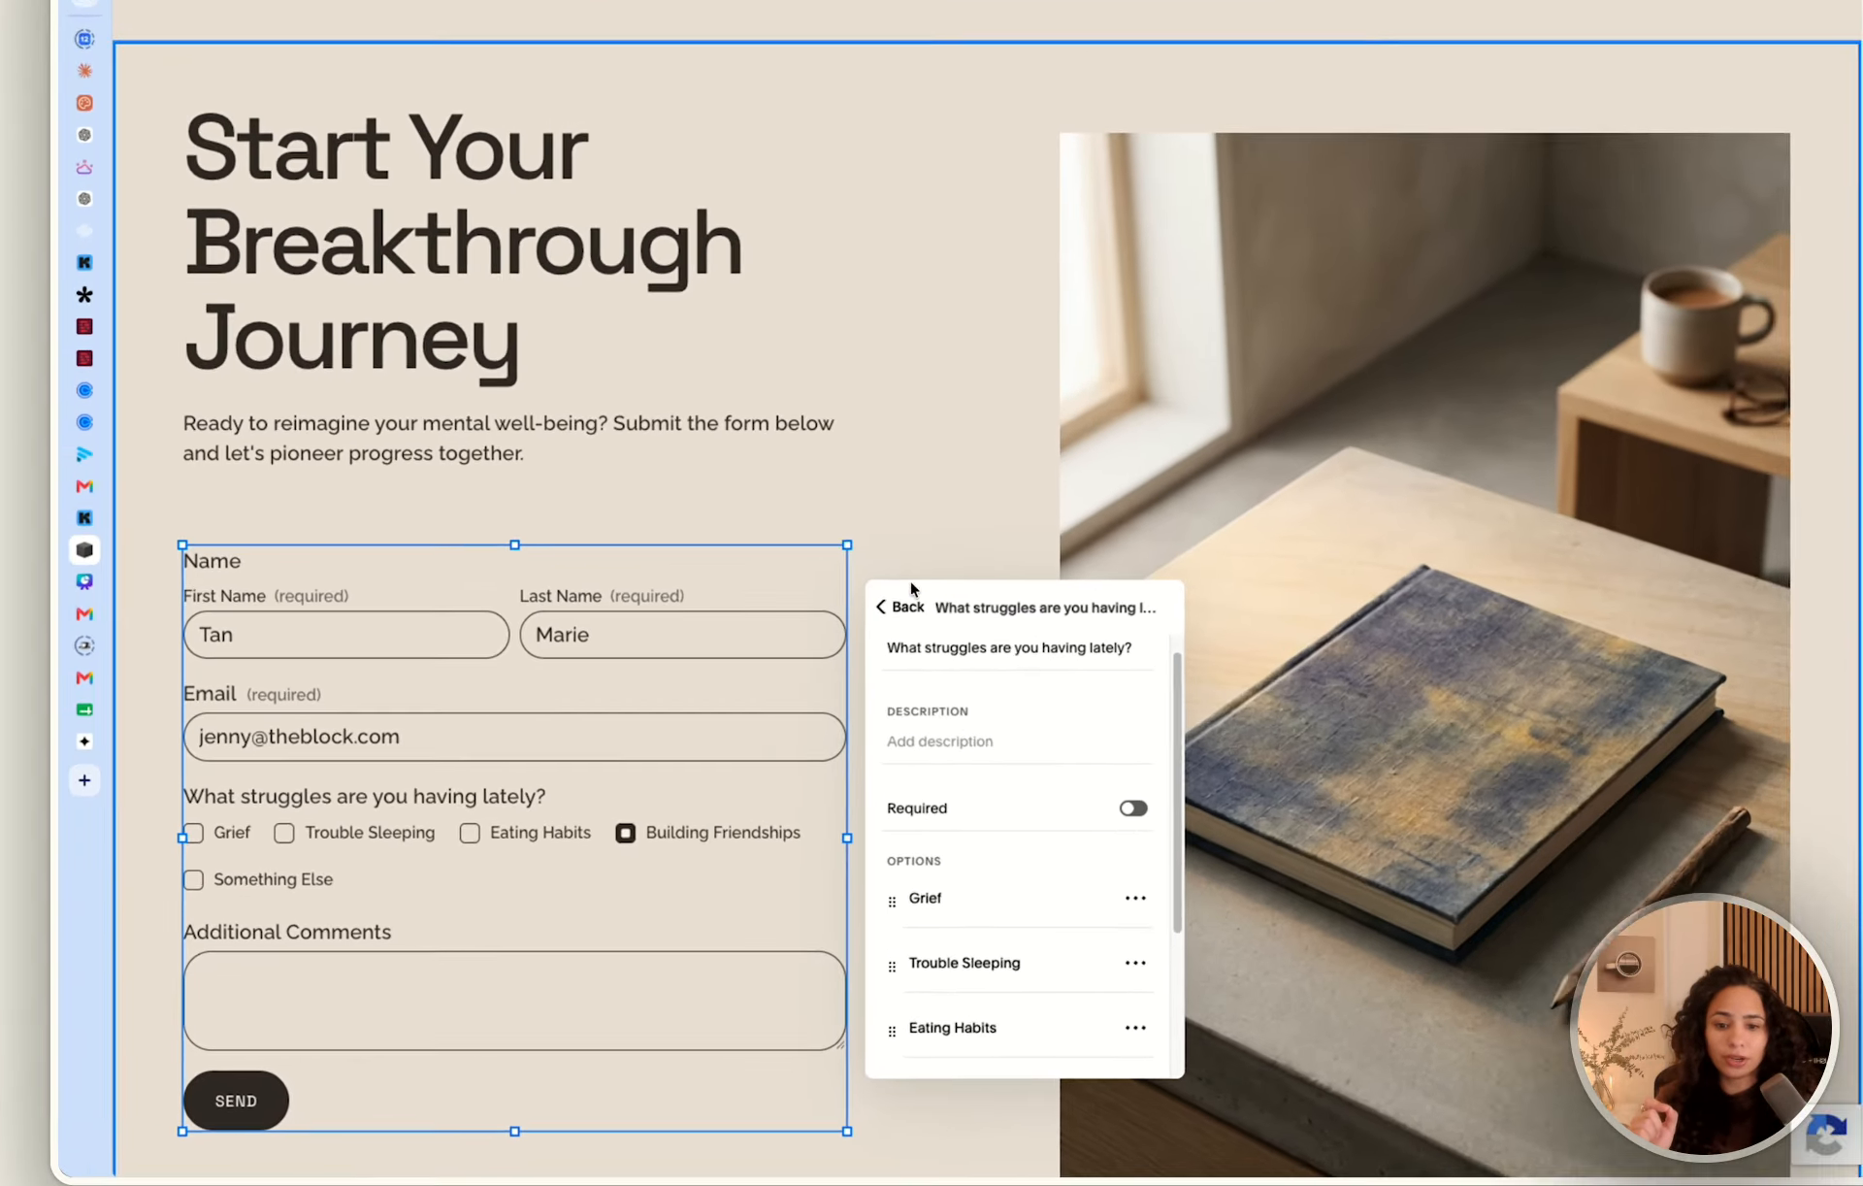
# Look through the field types that can be added to the form, without adding one.
pyautogui.click(890, 666)
pyautogui.click(956, 893)
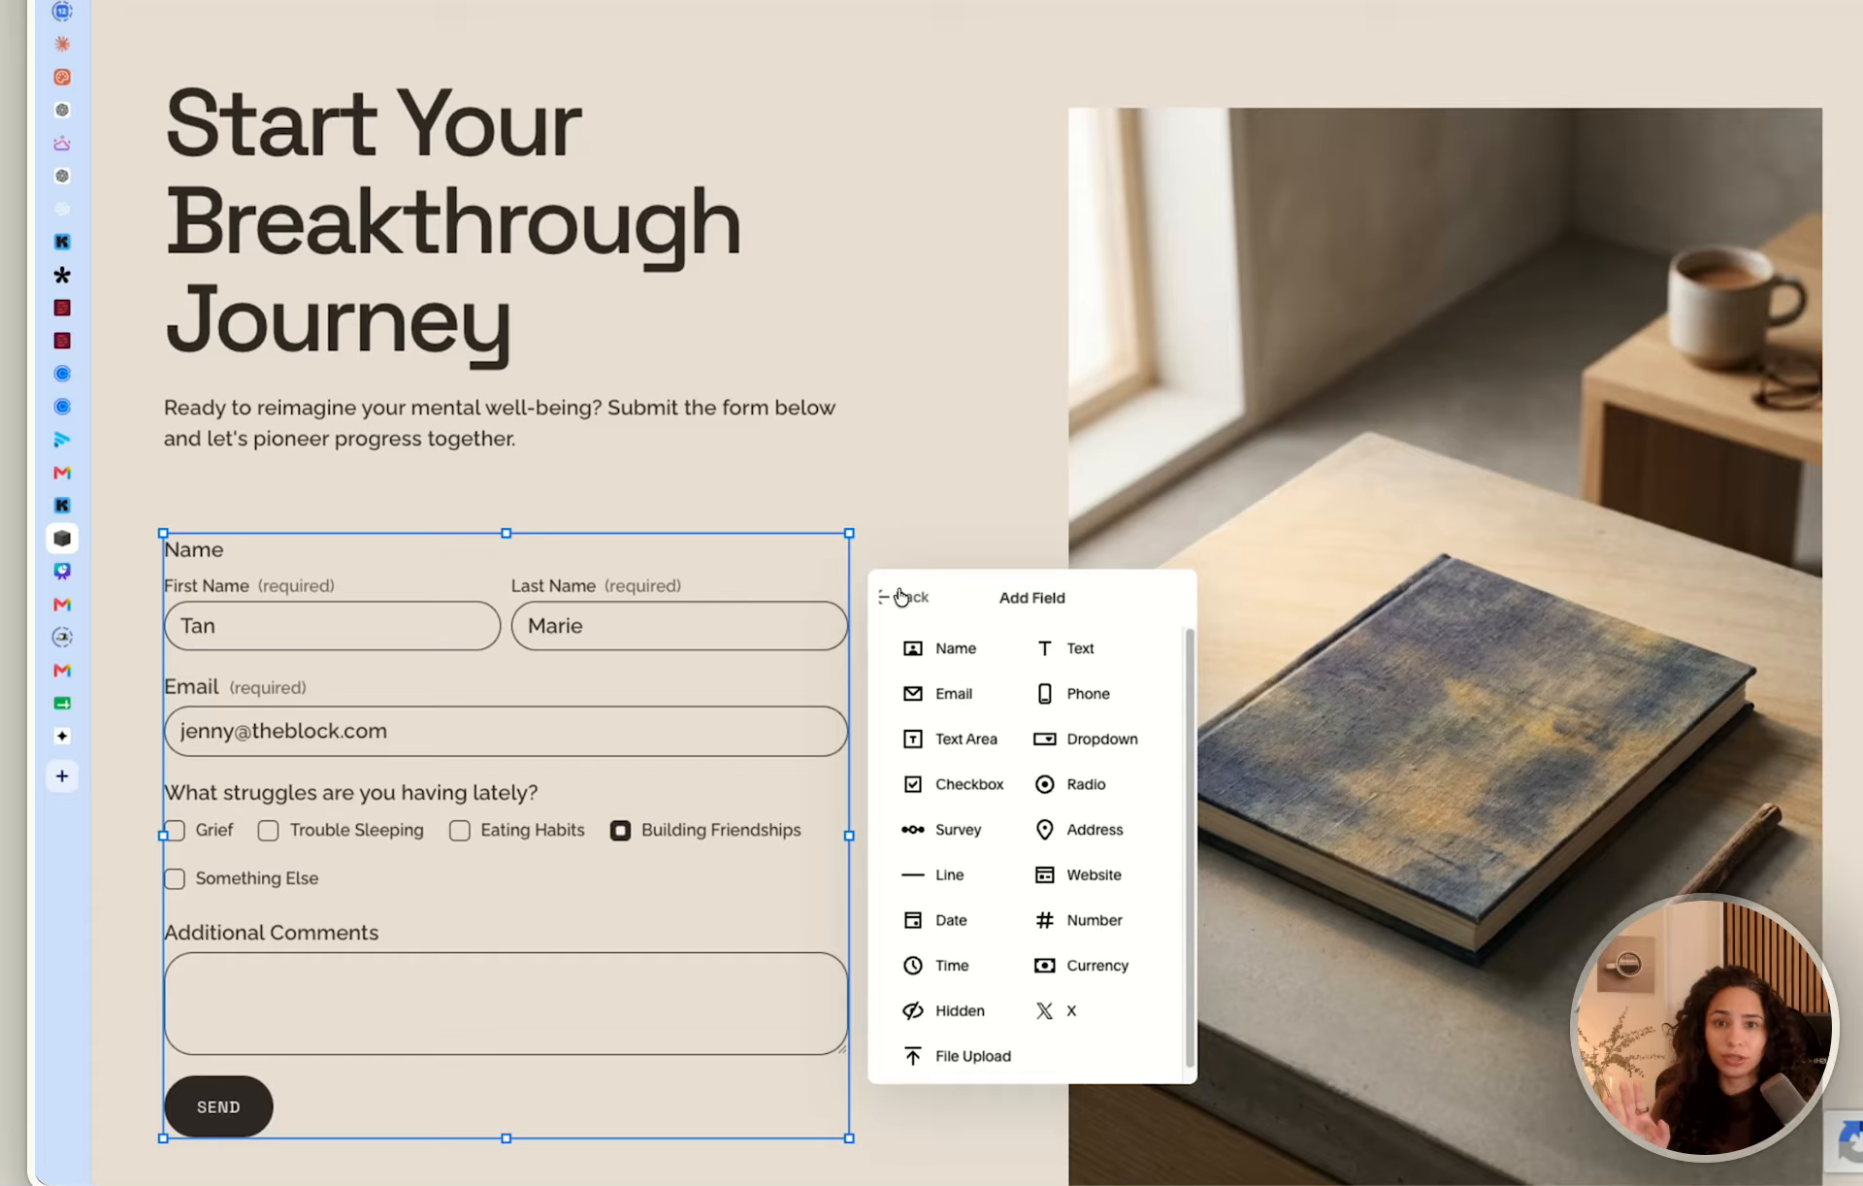
pyautogui.click(878, 667)
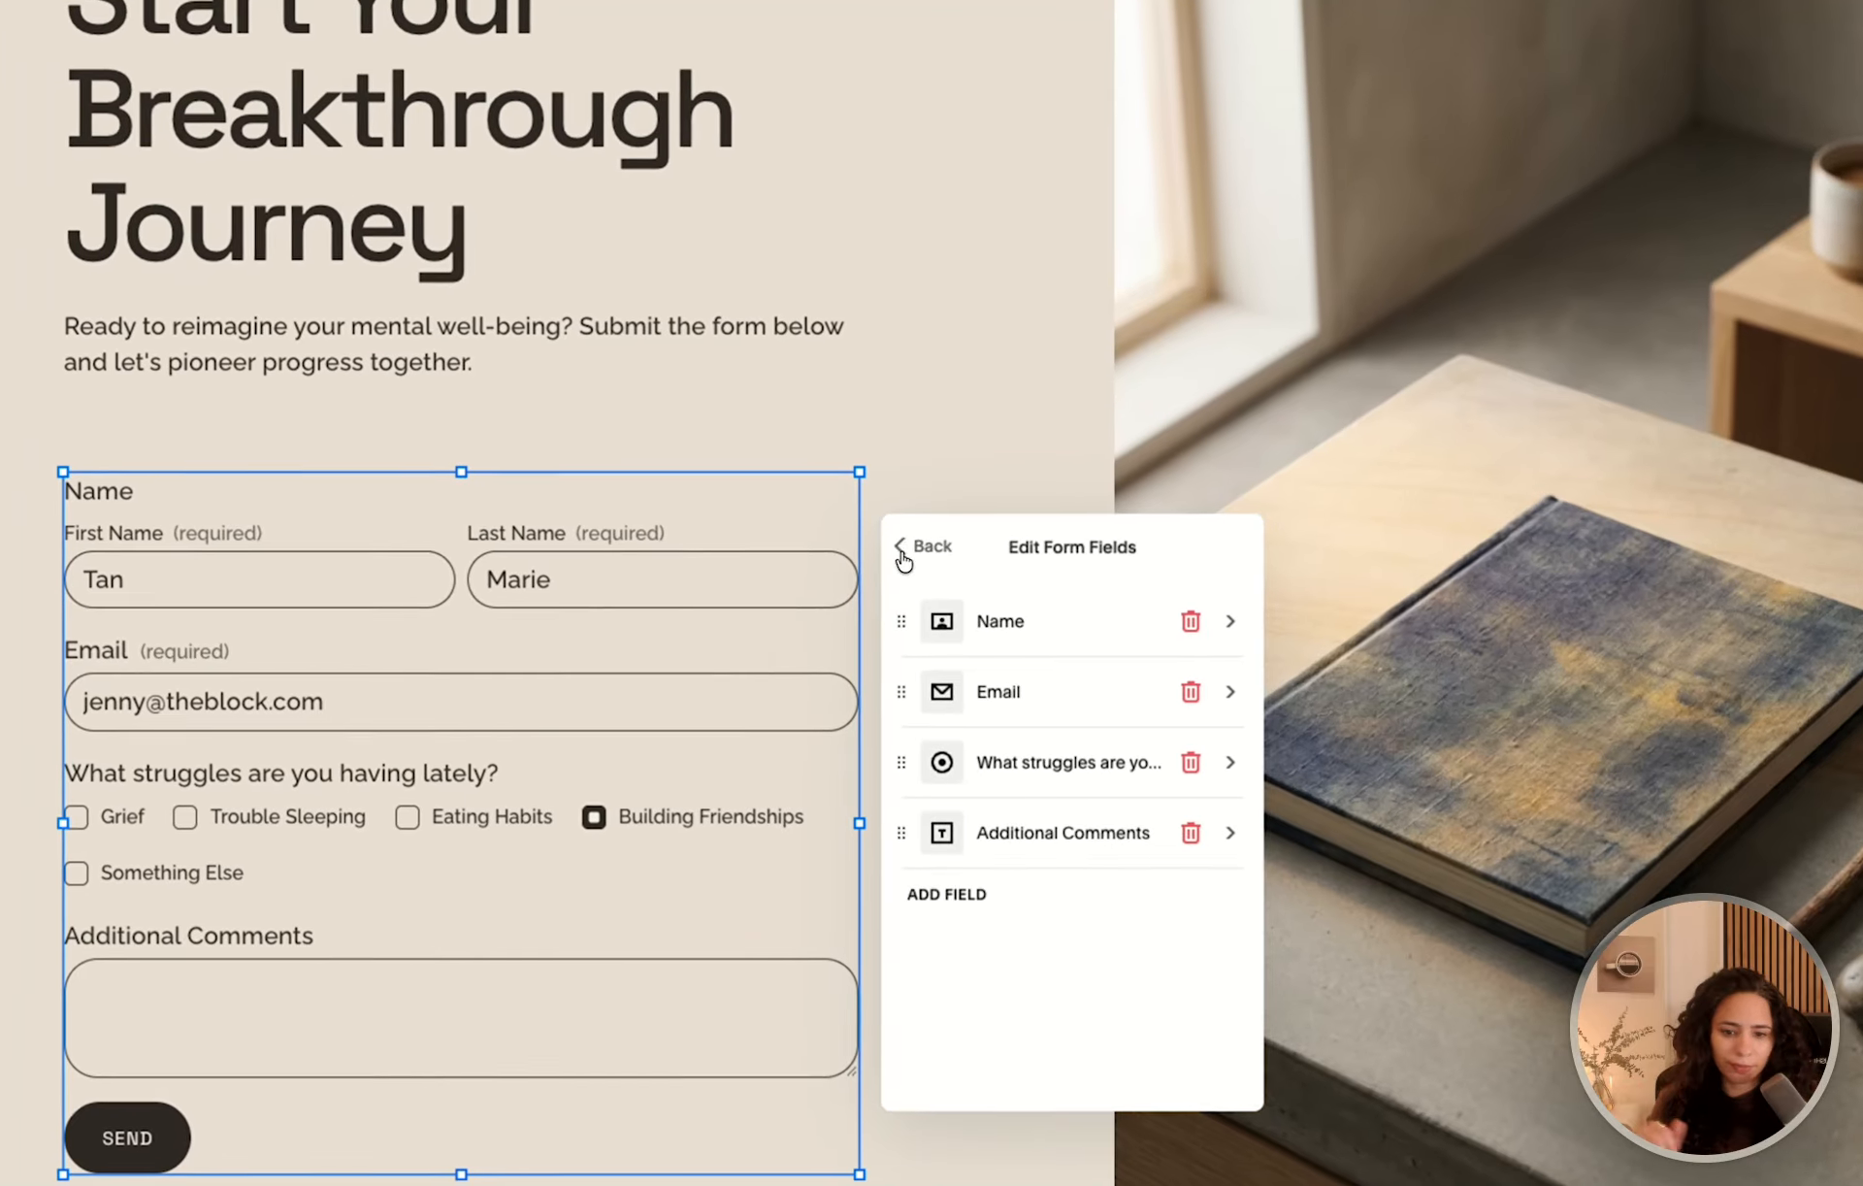
# Examine the follow-up set on the Something Else option of the struggles question.
pyautogui.click(957, 813)
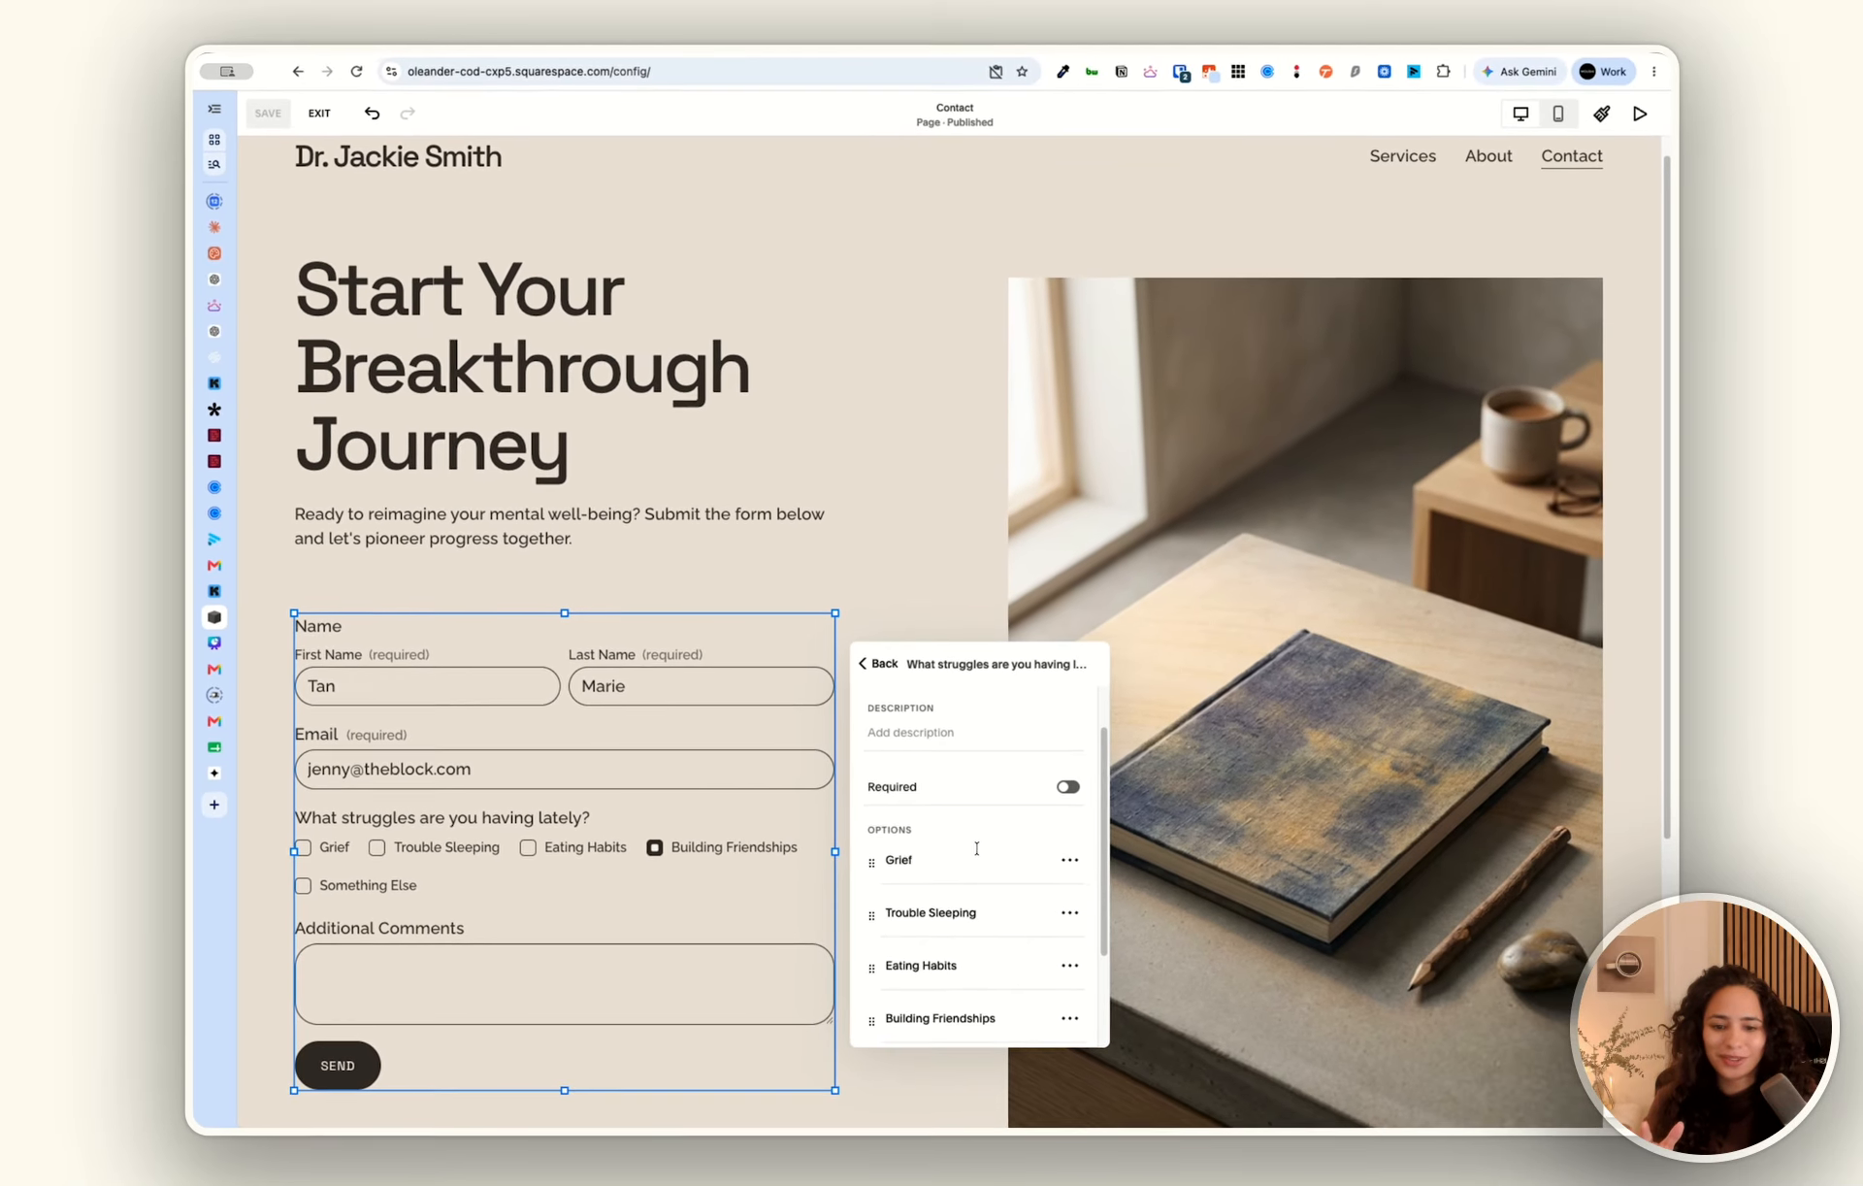
pyautogui.scroll(-4, 975, 848)
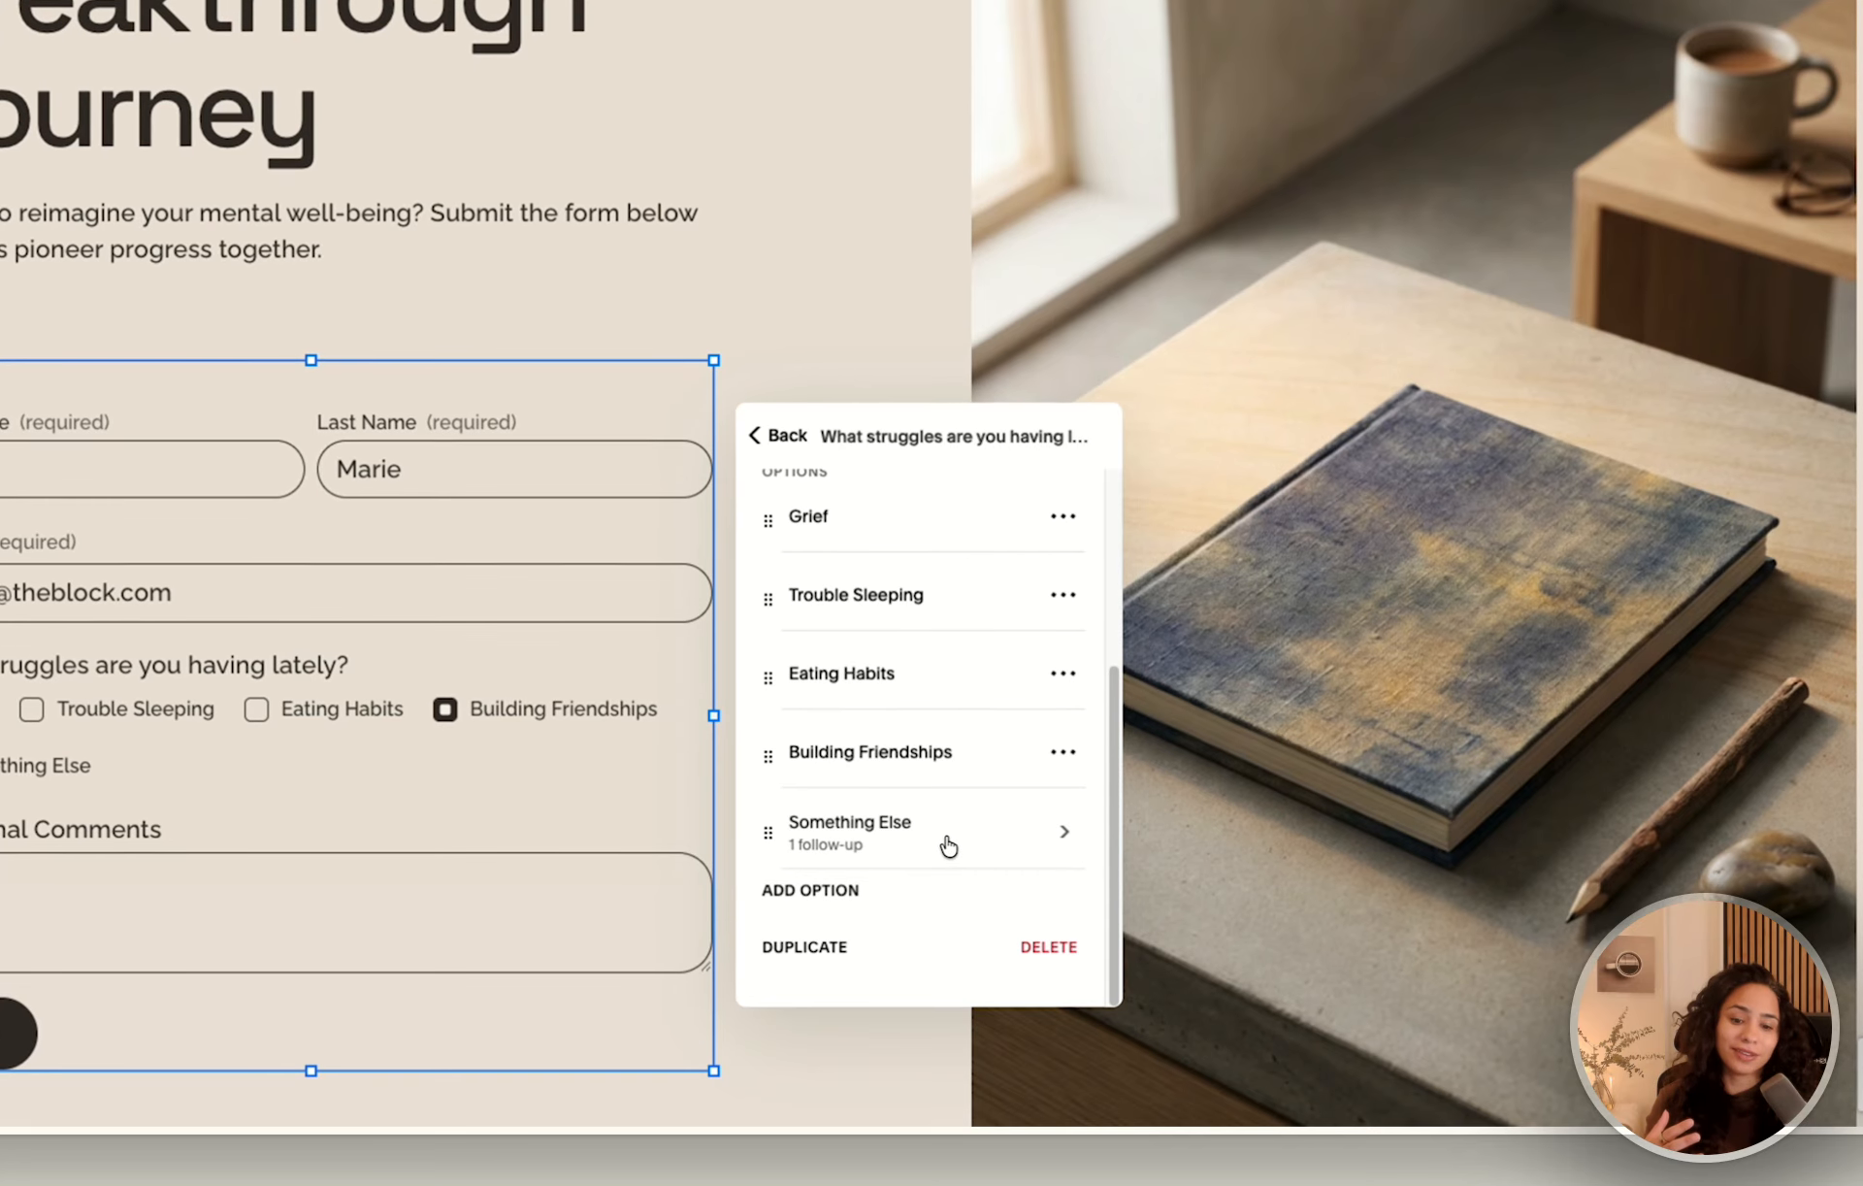
pyautogui.click(959, 846)
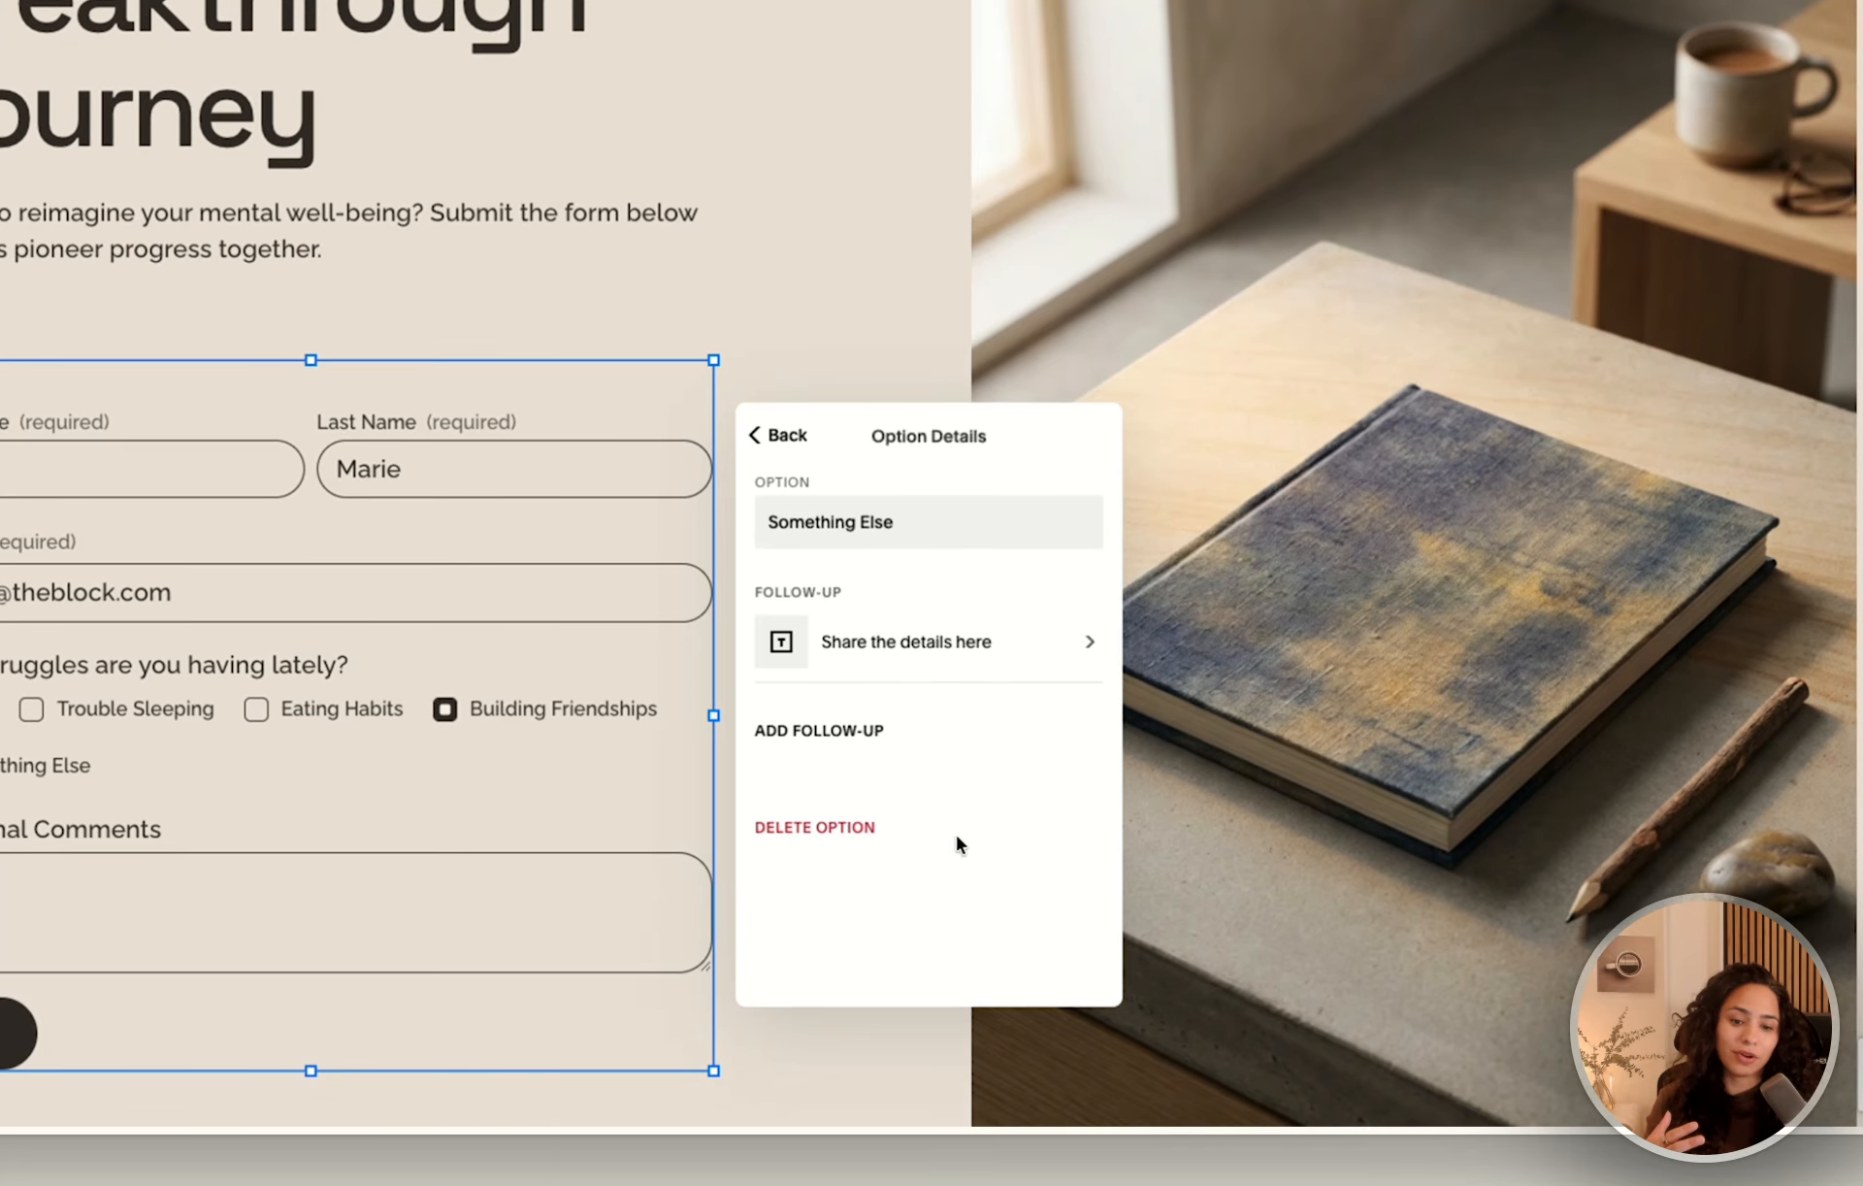
pyautogui.click(762, 454)
# Add a Text Area follow-up to the Building Friendships option and label it "Tell me more about that".
pyautogui.scroll(-3, 980, 811)
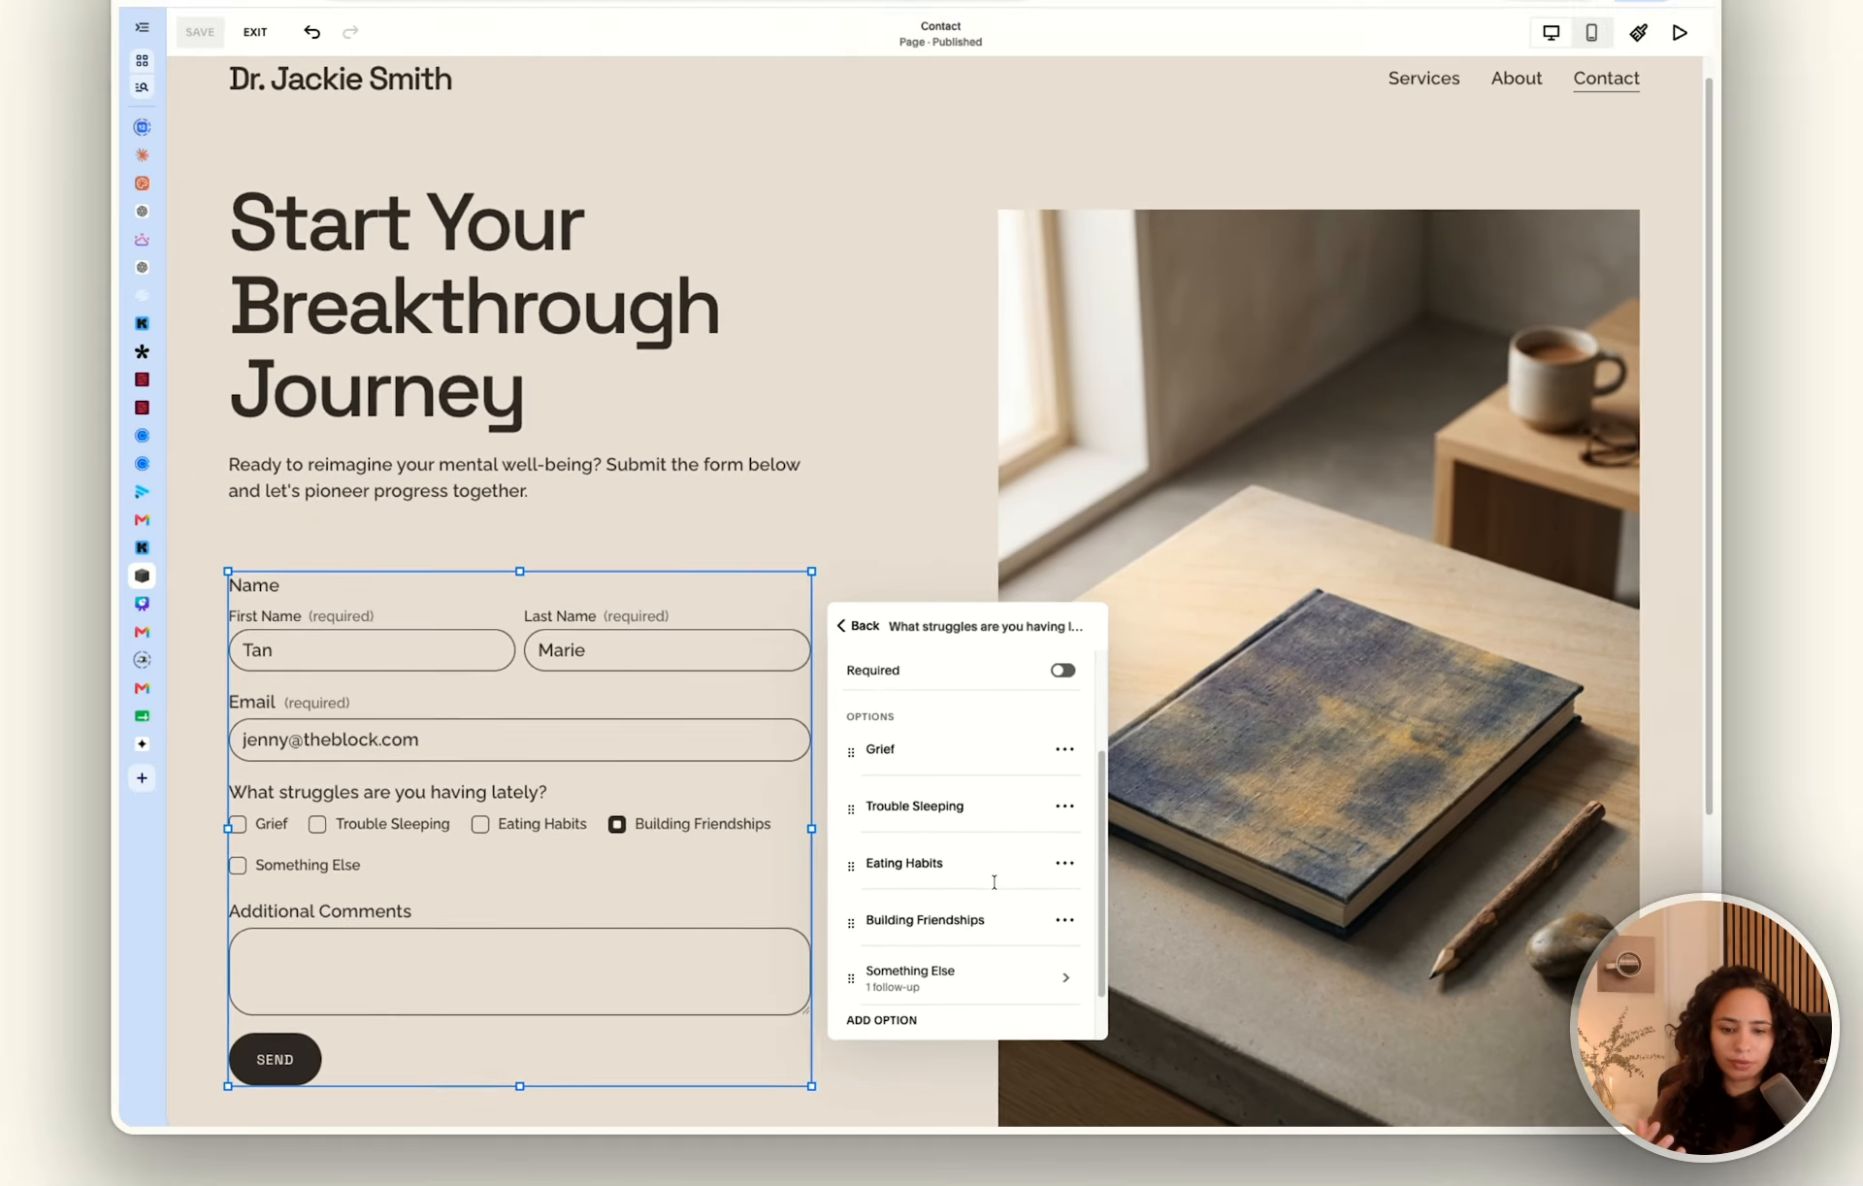
pyautogui.scroll(-2, 970, 805)
pyautogui.click(1062, 769)
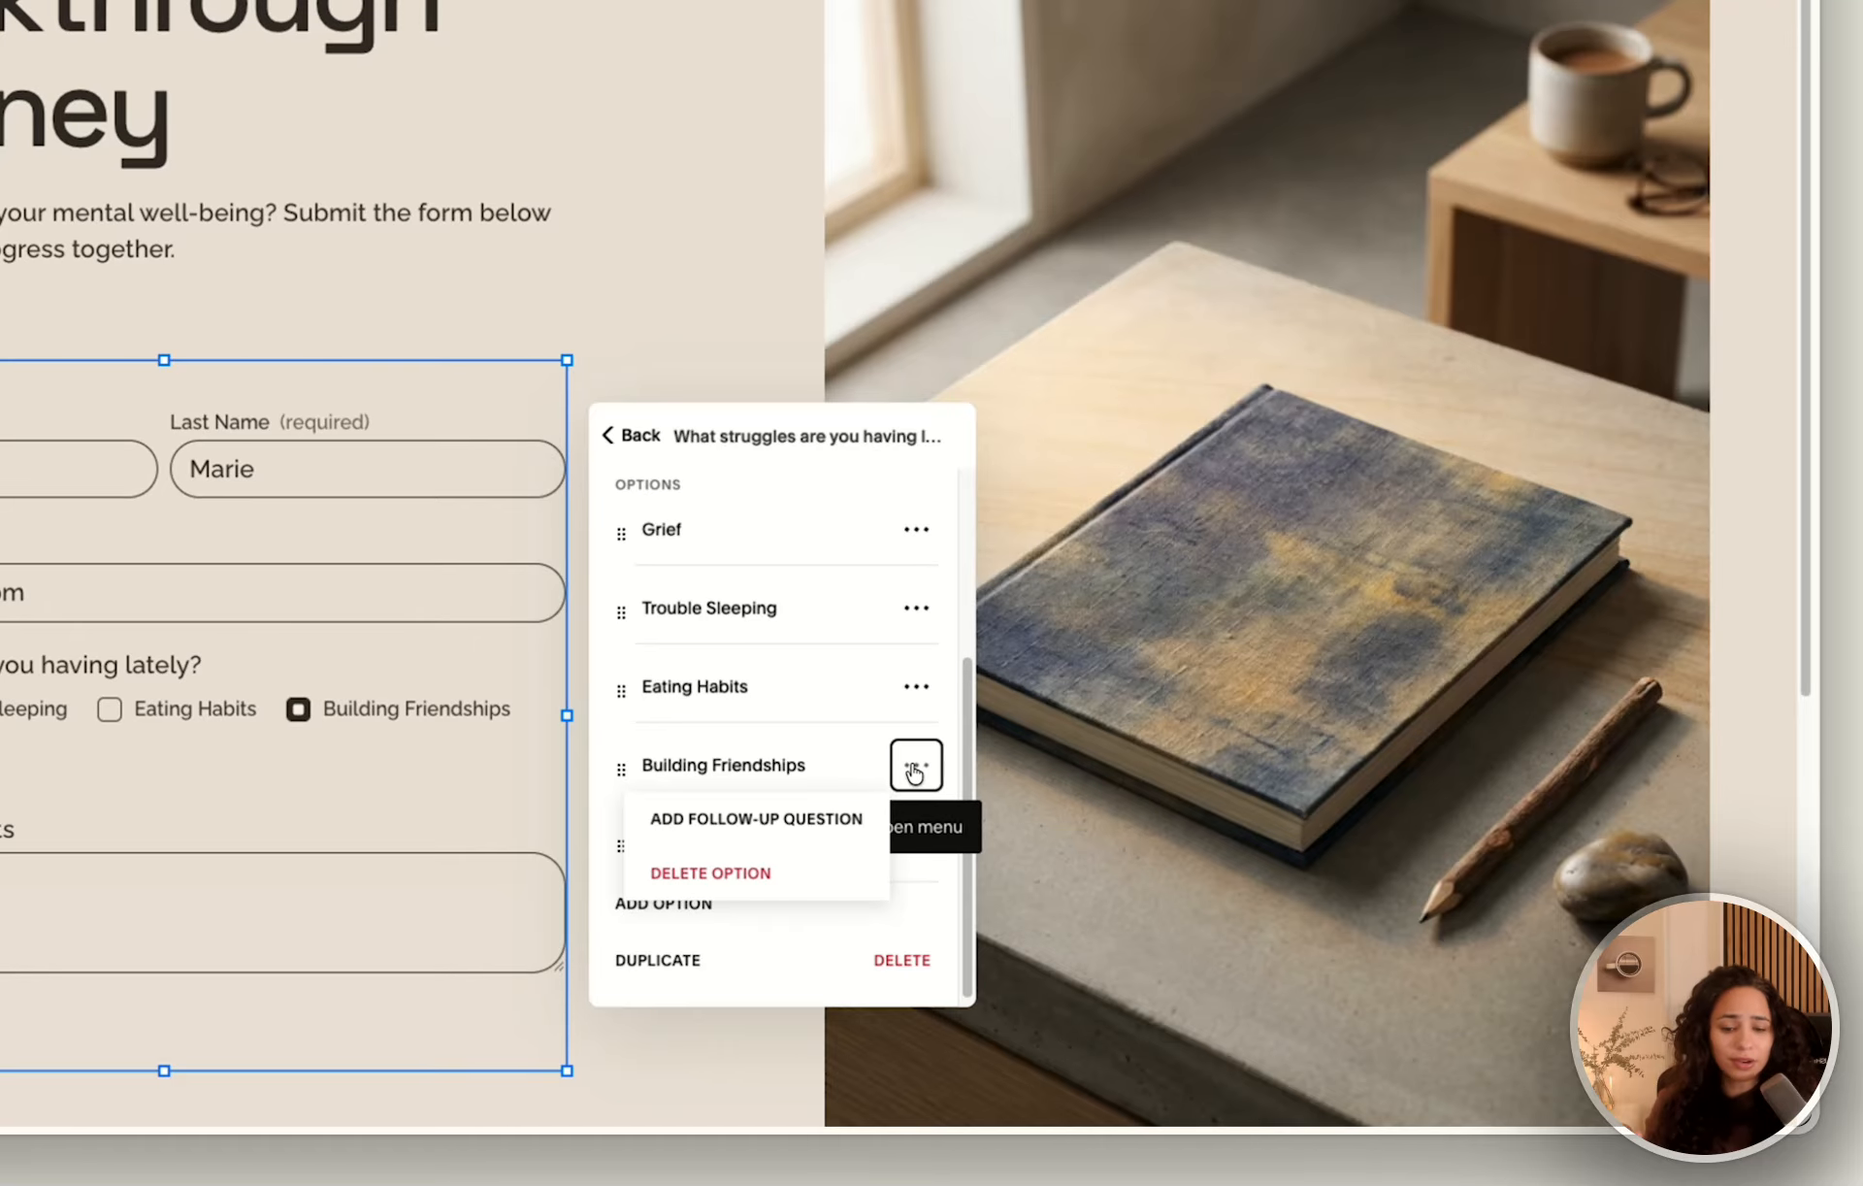
pyautogui.click(731, 822)
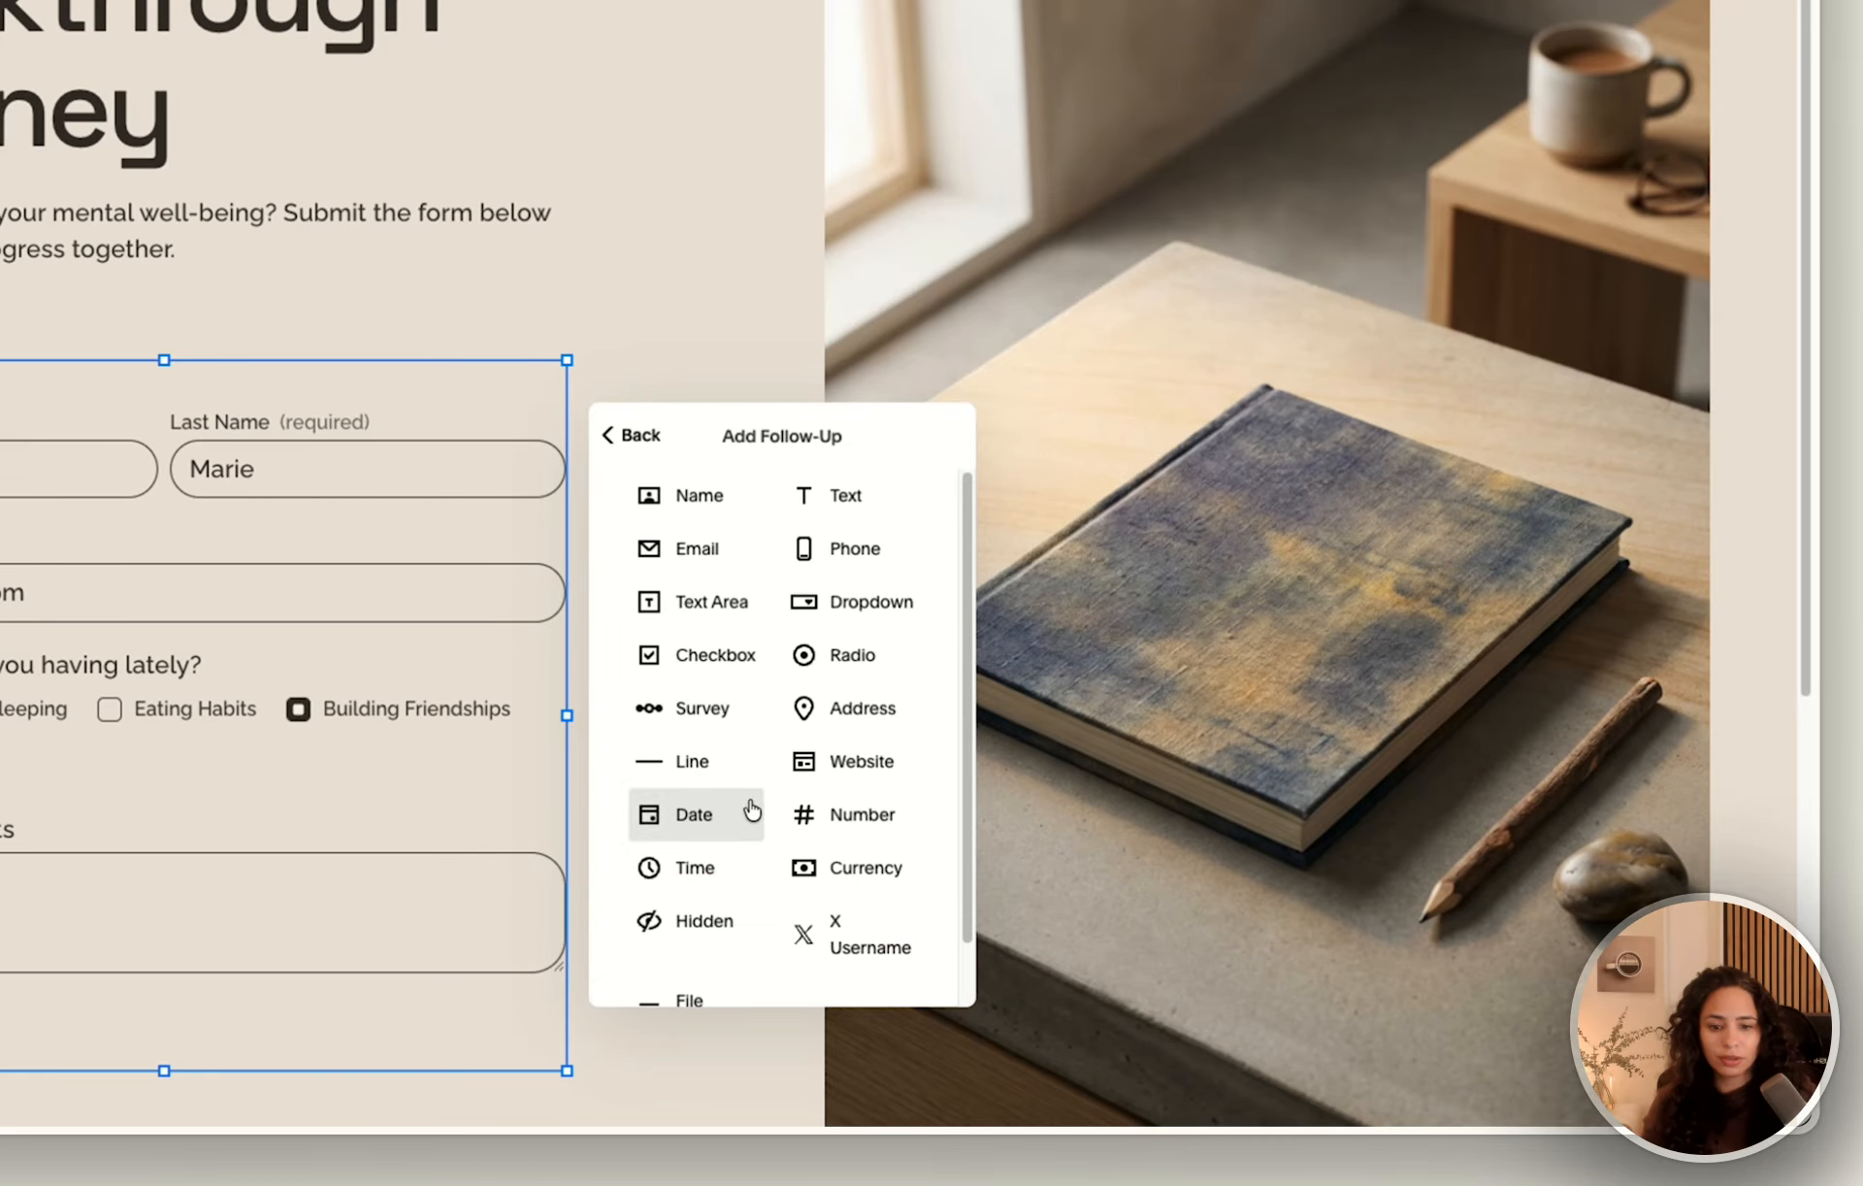
pyautogui.click(706, 609)
pyautogui.tripleClick(712, 583)
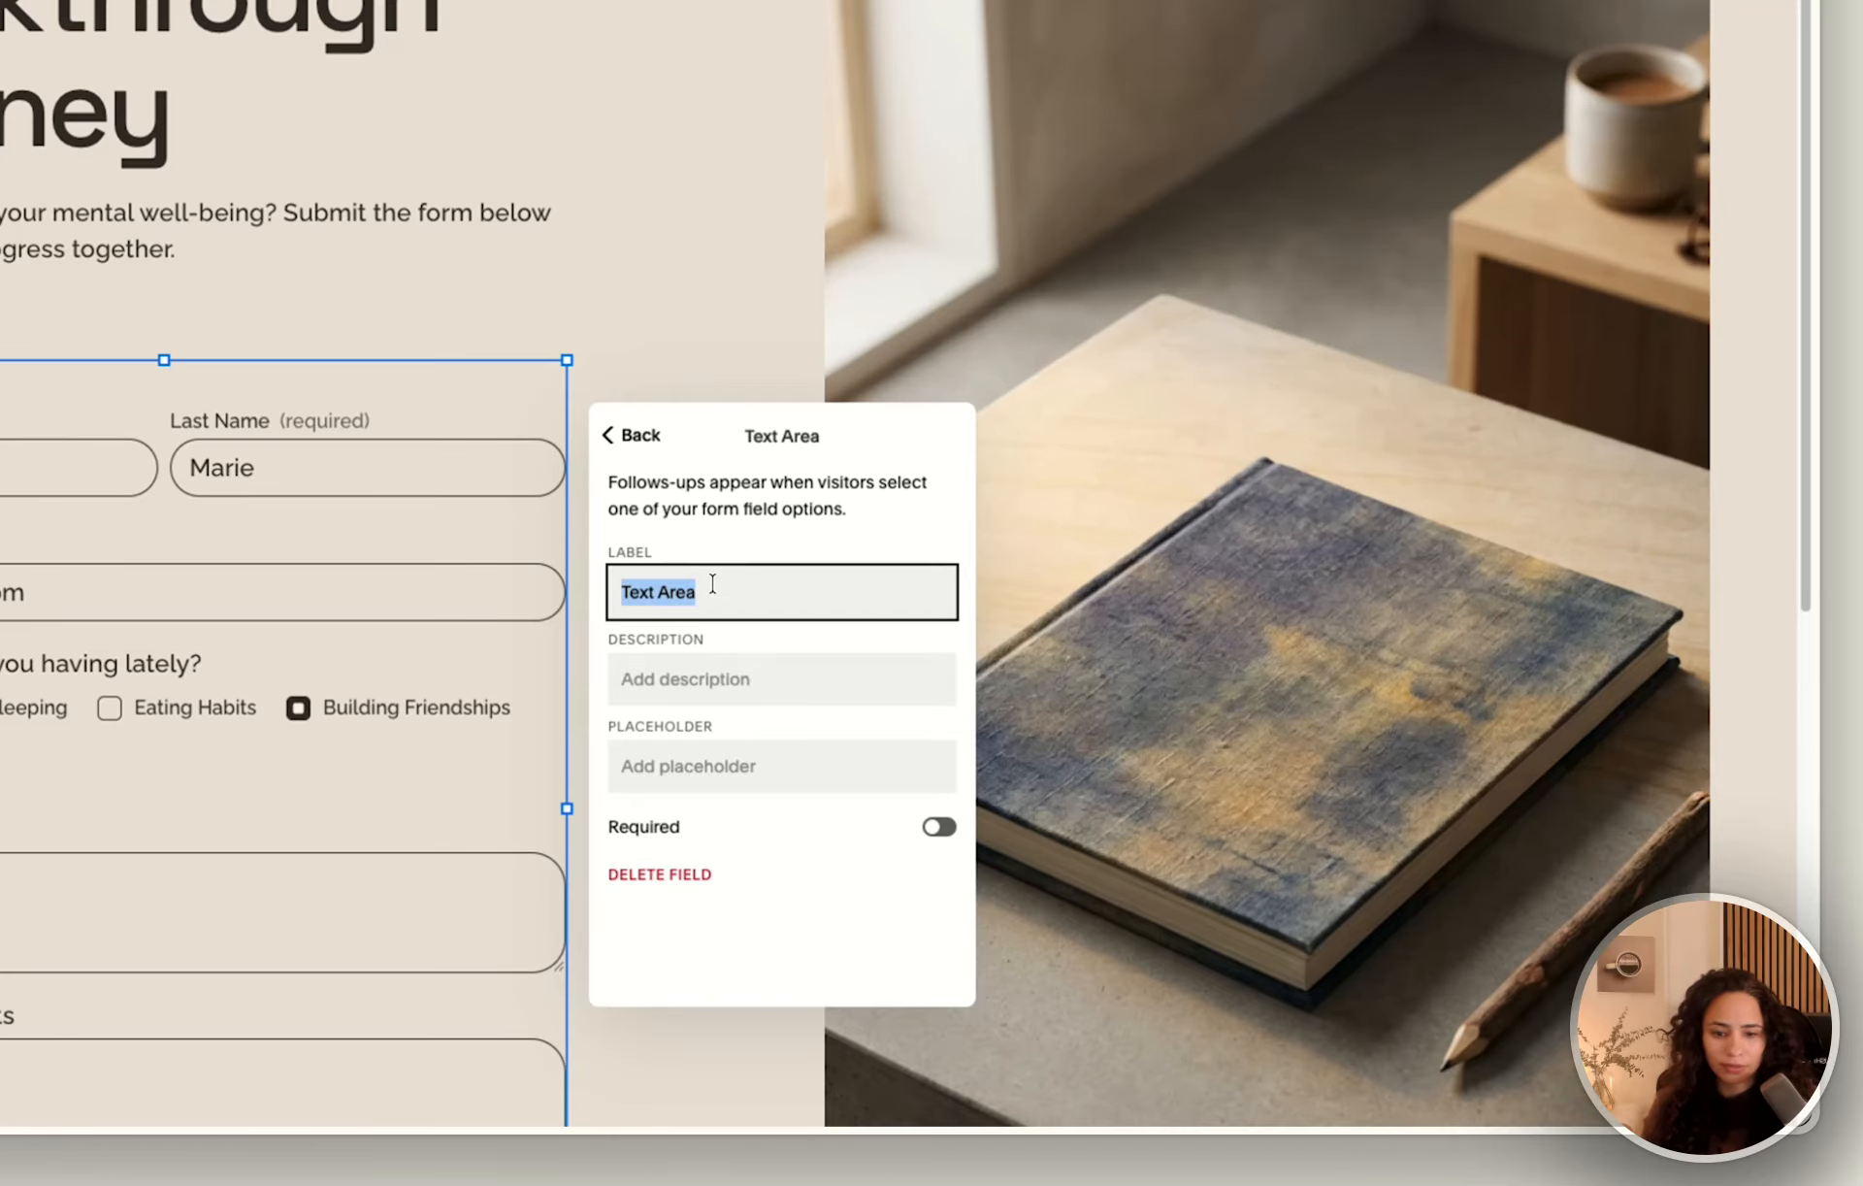
pyautogui.write('Te')
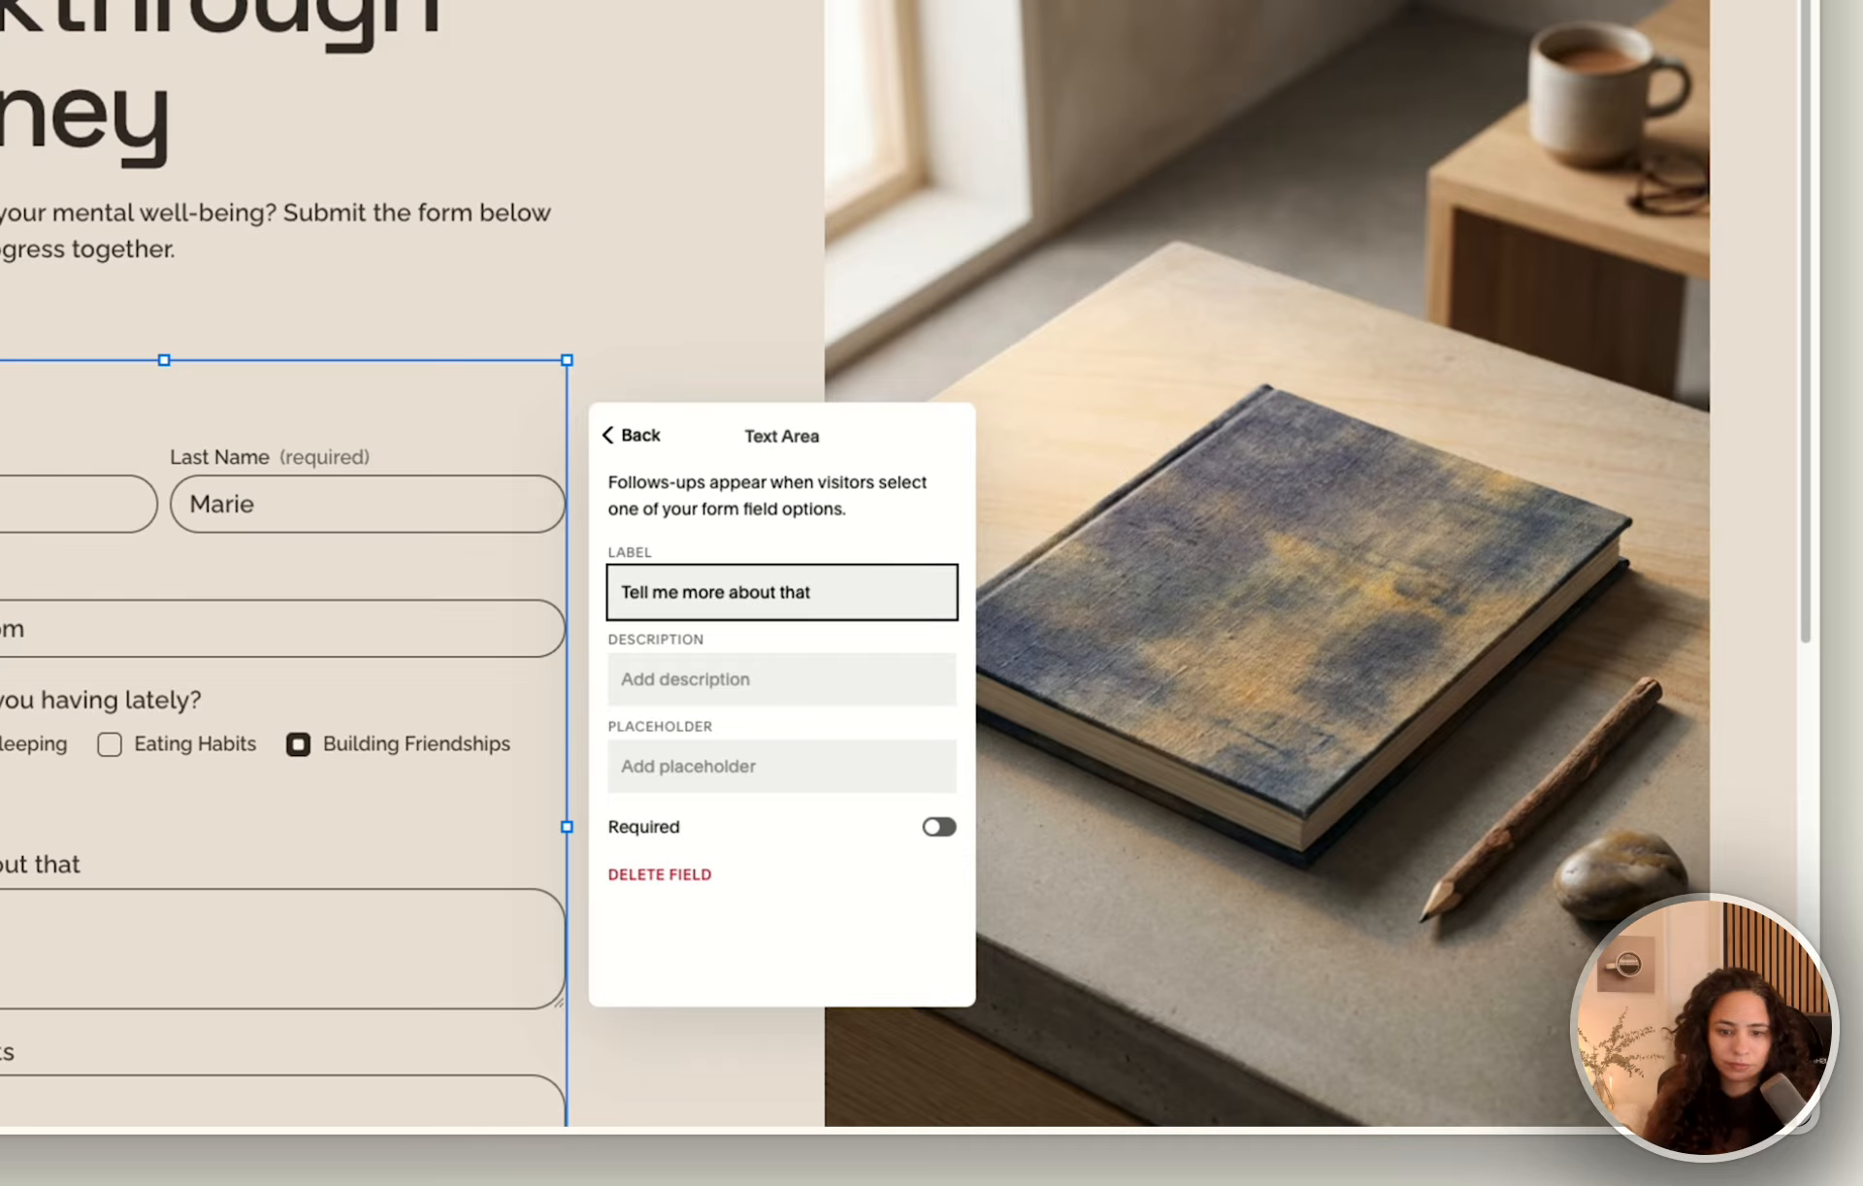
pyautogui.click(615, 434)
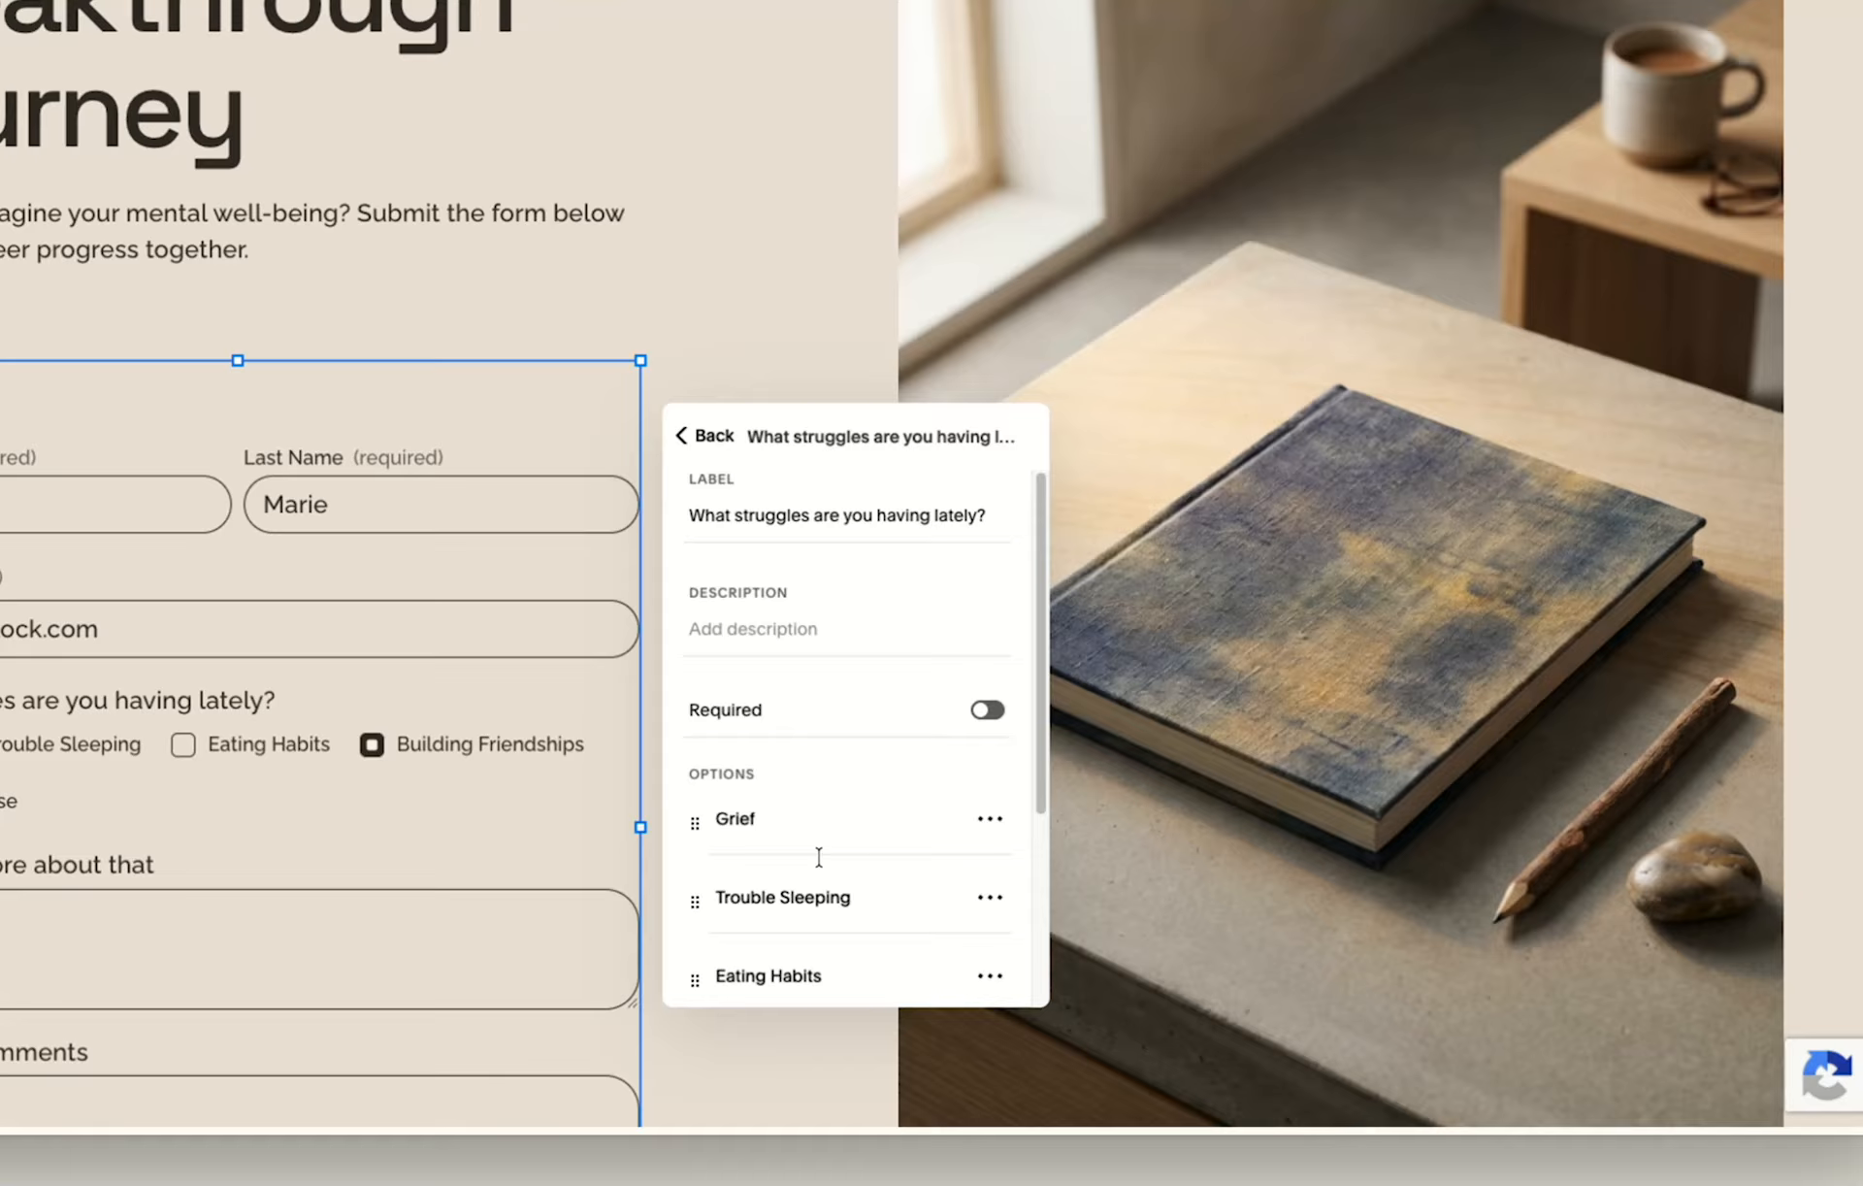
# Preview the form and test which struggle options bring up a follow-up field, including Building Friendships and Something Else, and leave the preview.
pyautogui.scroll(-2, 819, 857)
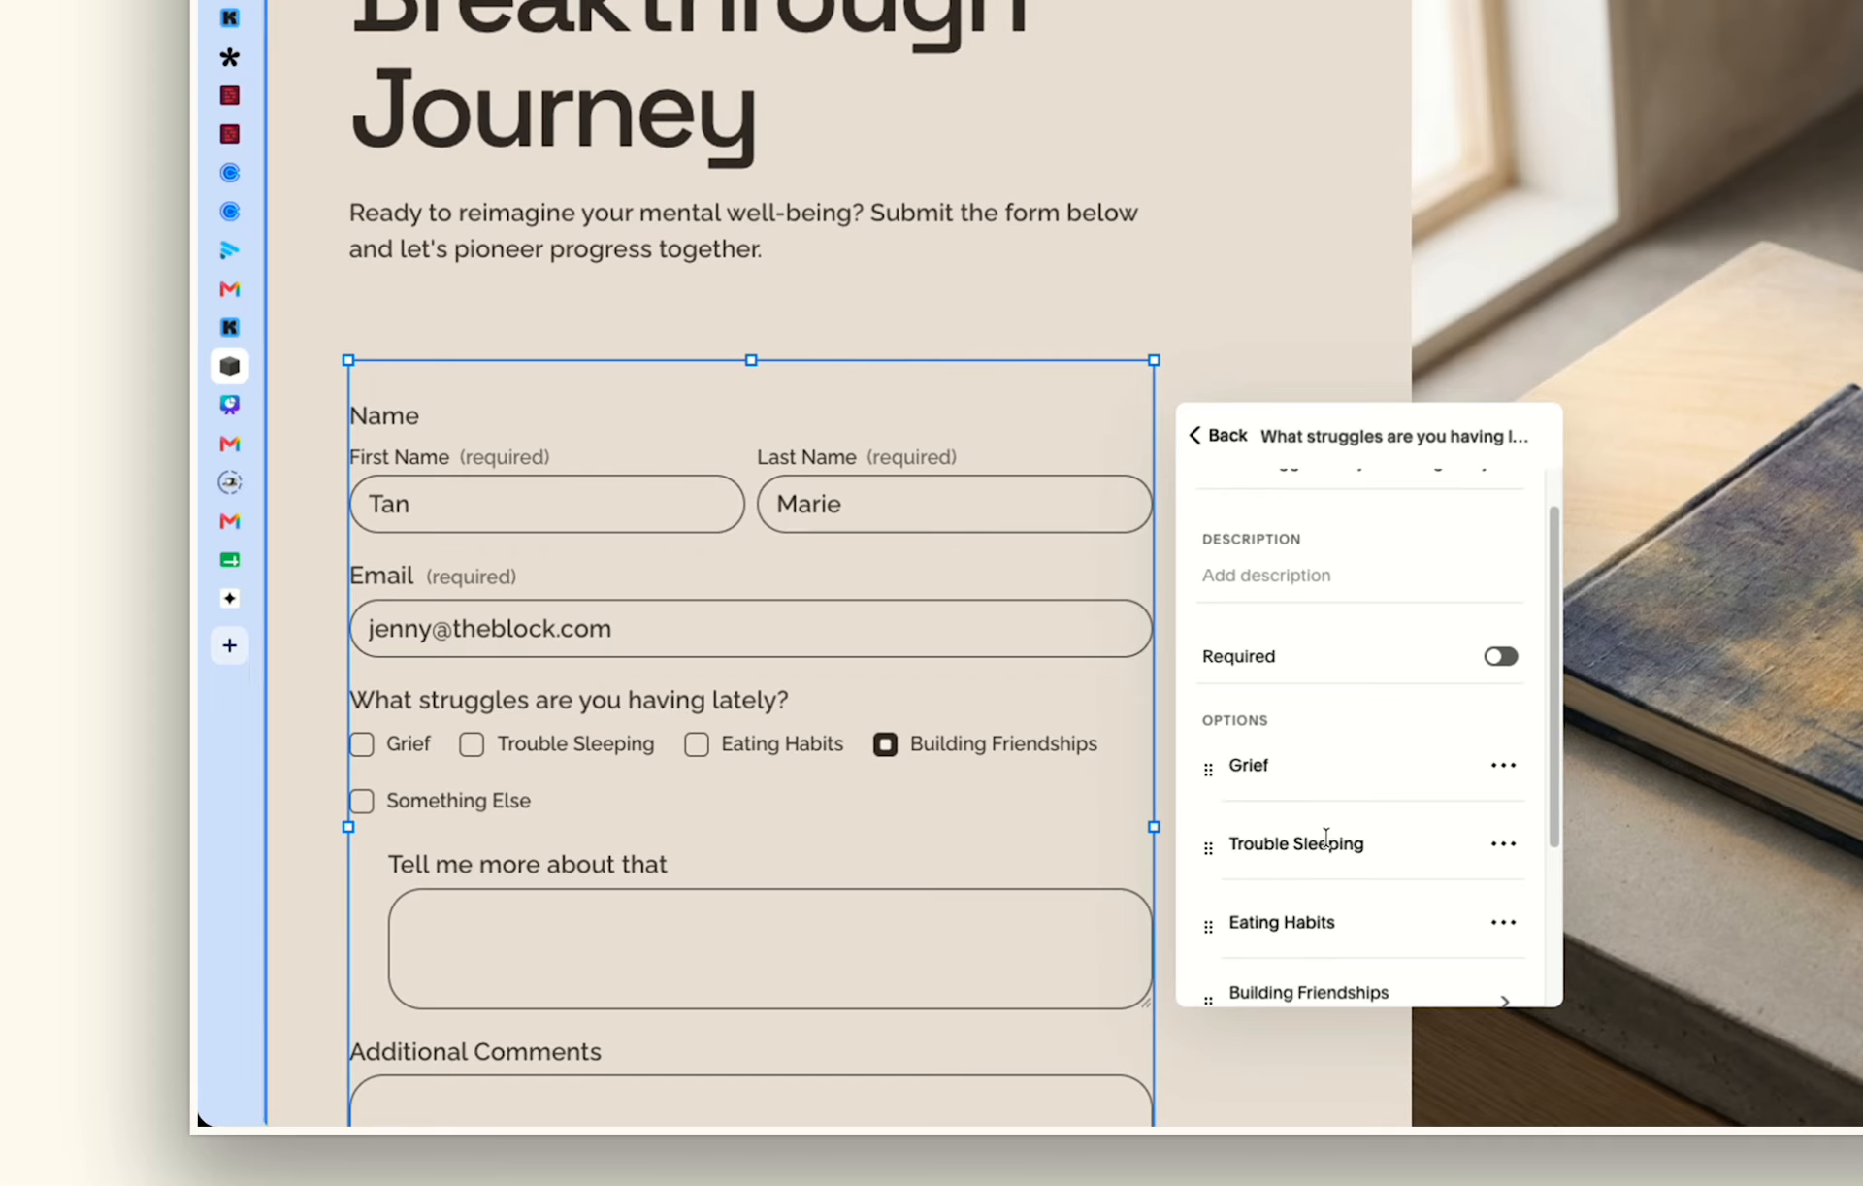
pyautogui.scroll(-3, 1330, 836)
pyautogui.click(1504, 680)
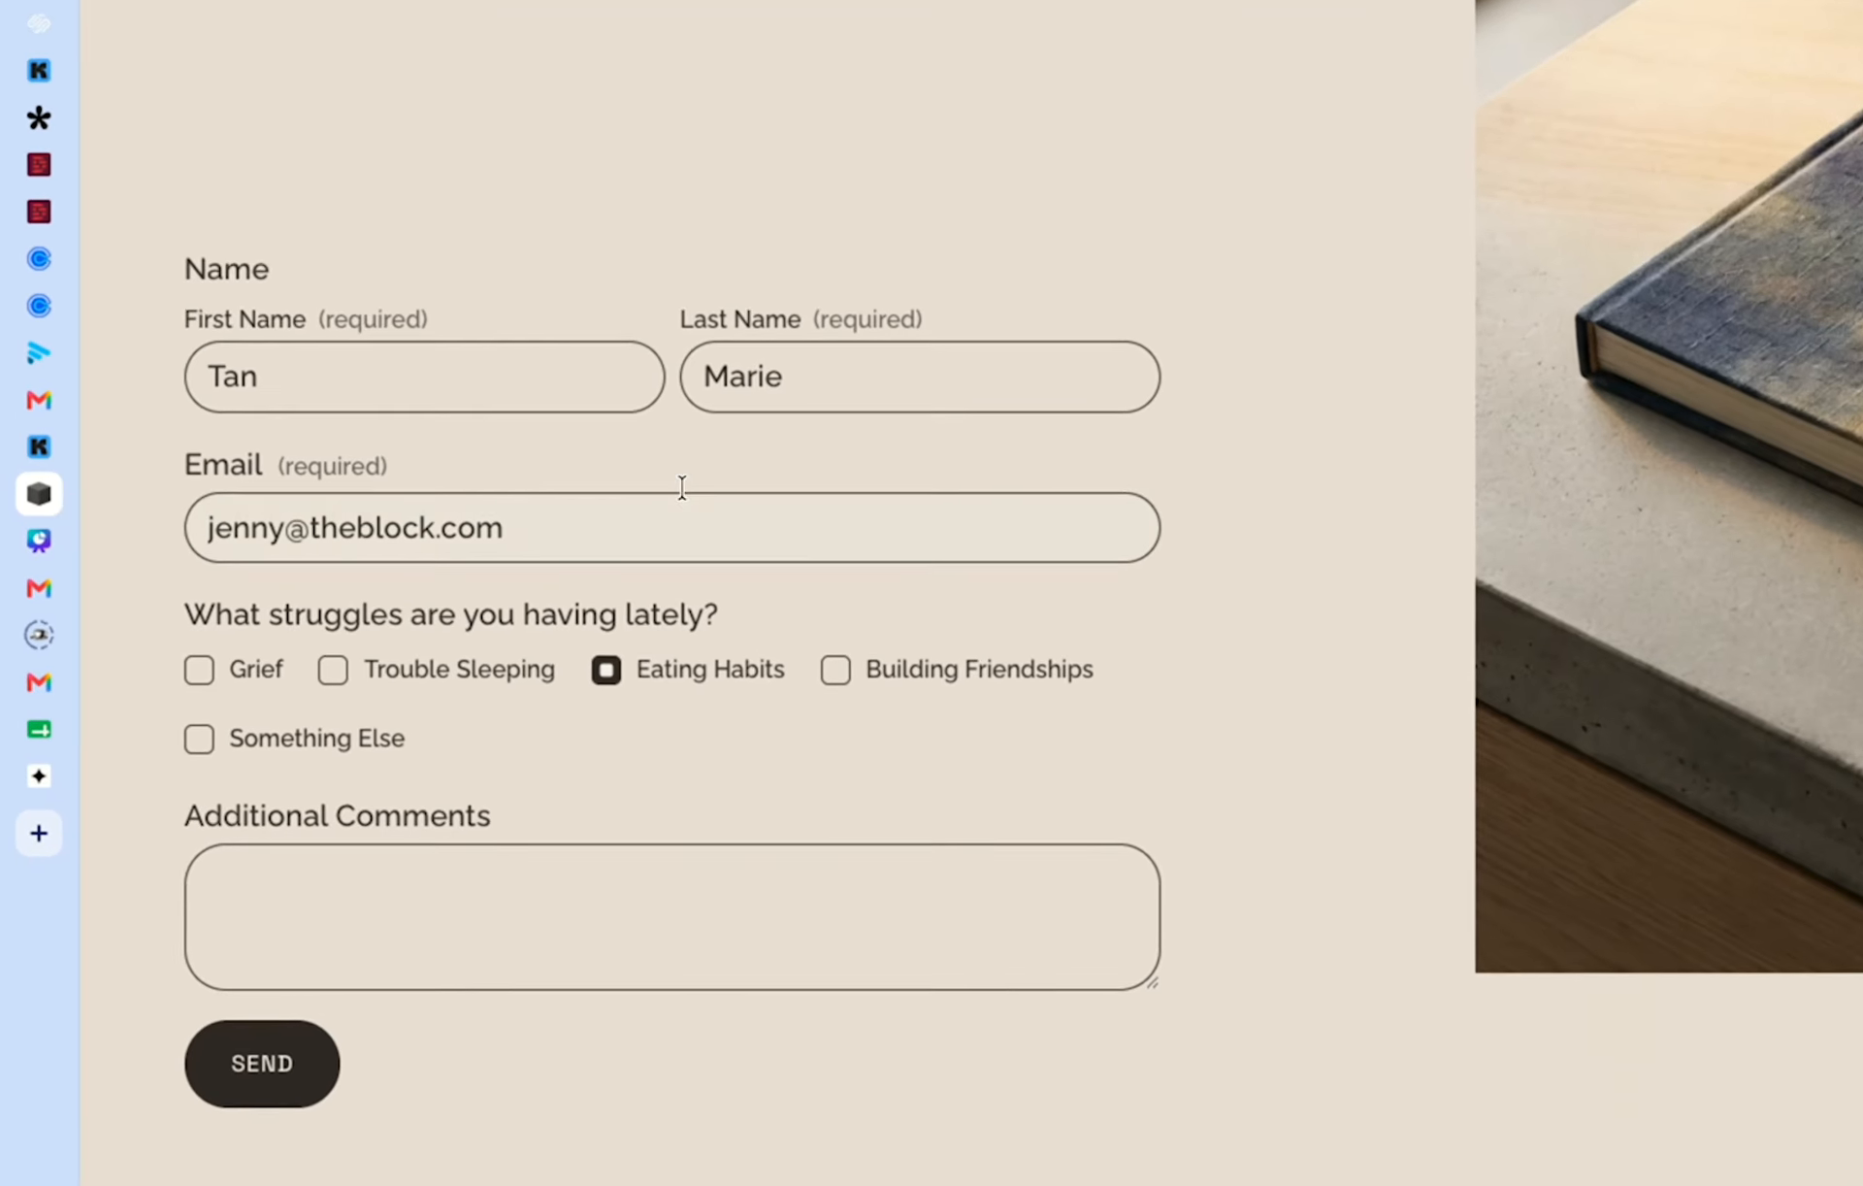
pyautogui.click(393, 503)
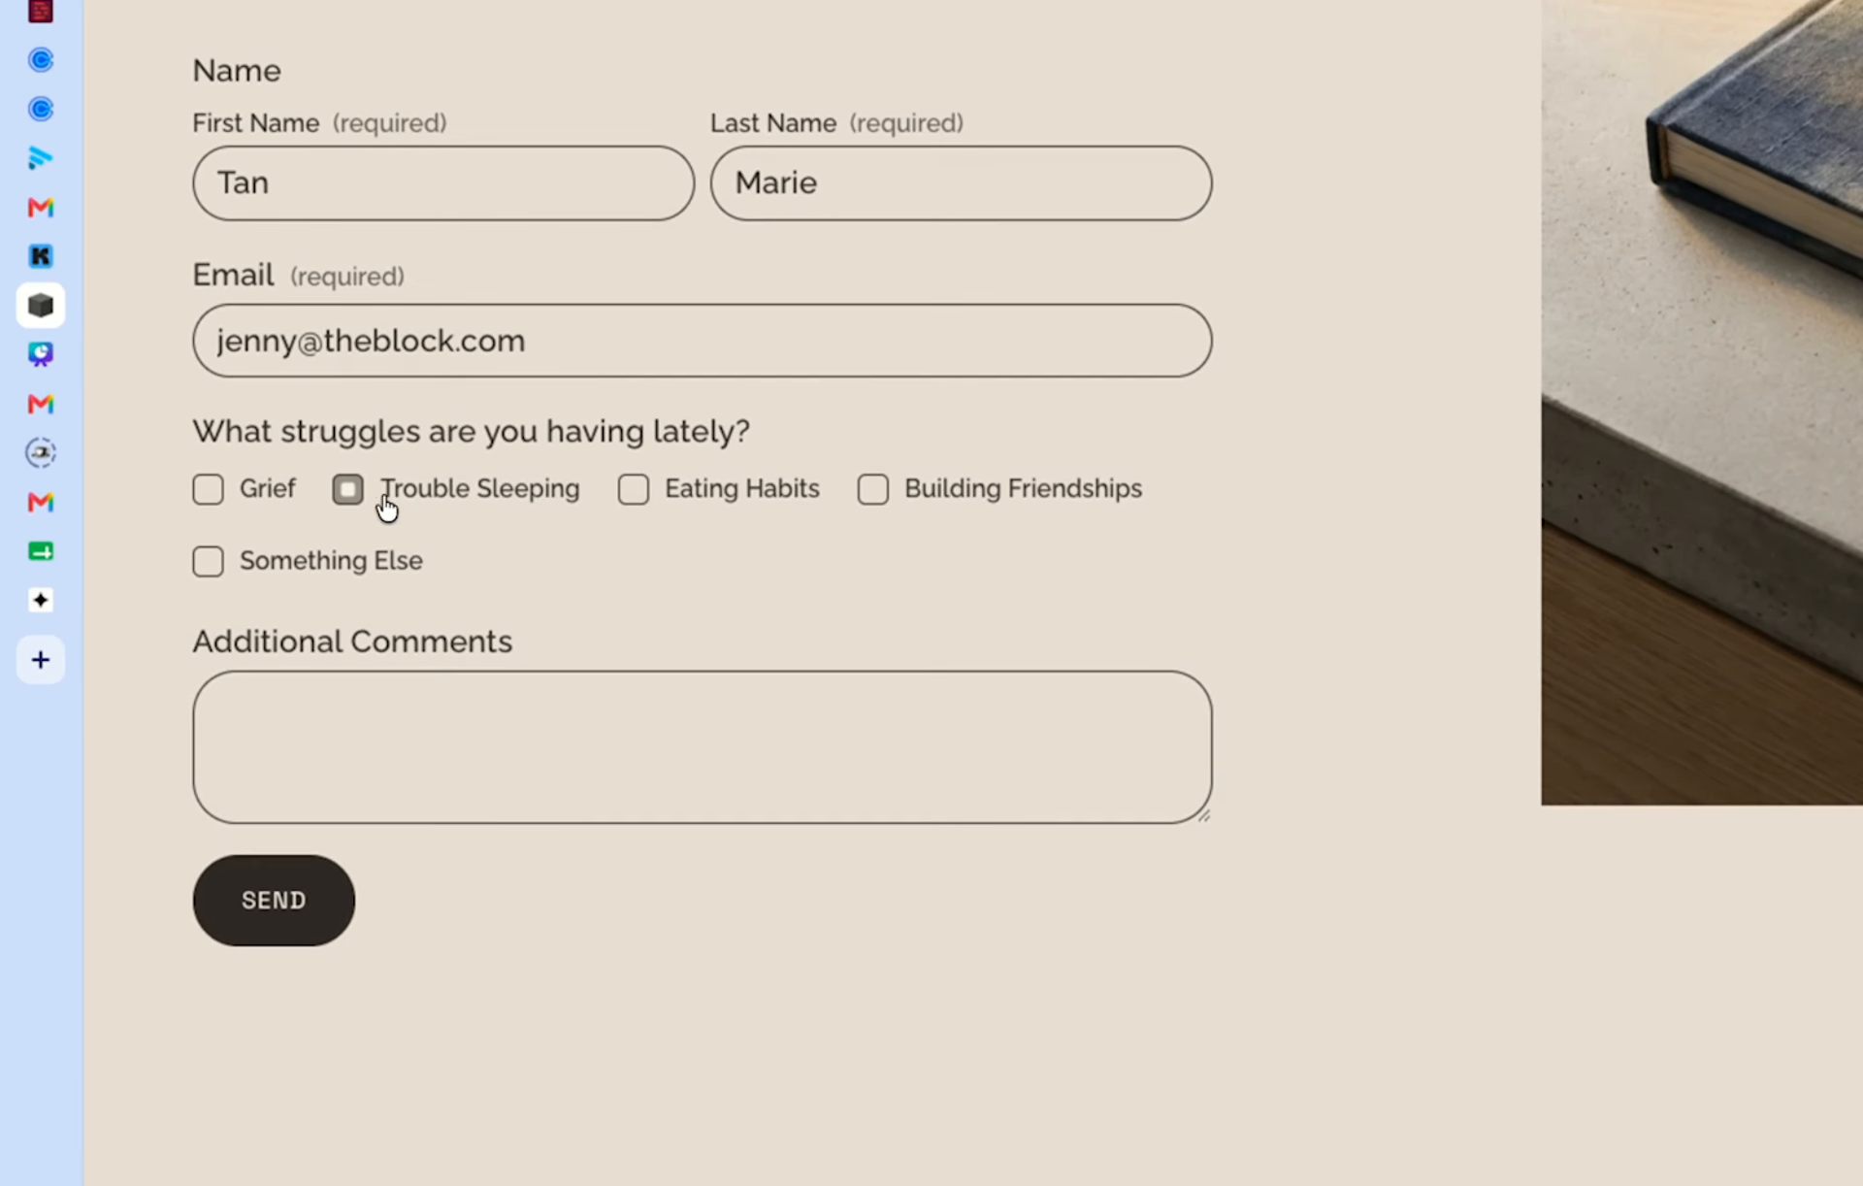
pyautogui.click(215, 496)
pyautogui.click(742, 497)
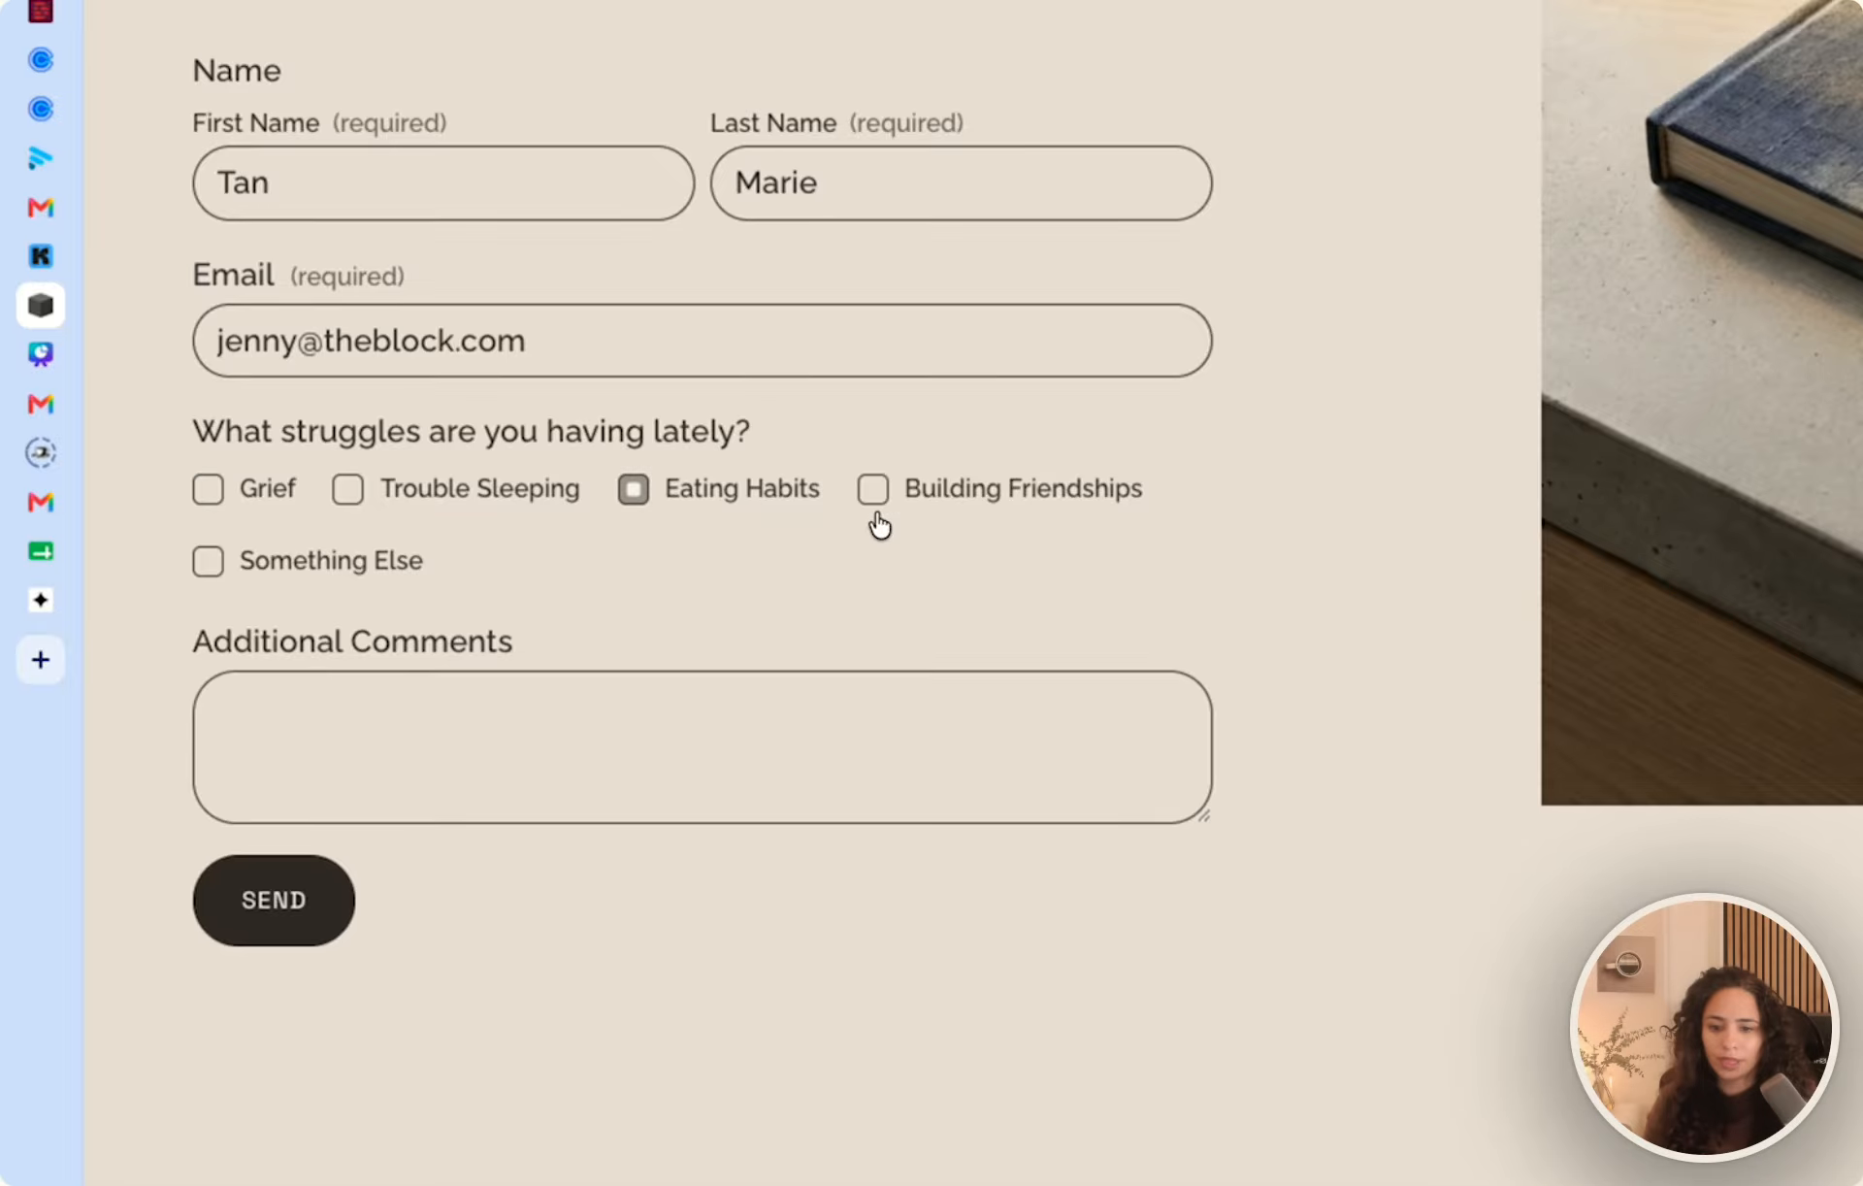
pyautogui.click(965, 491)
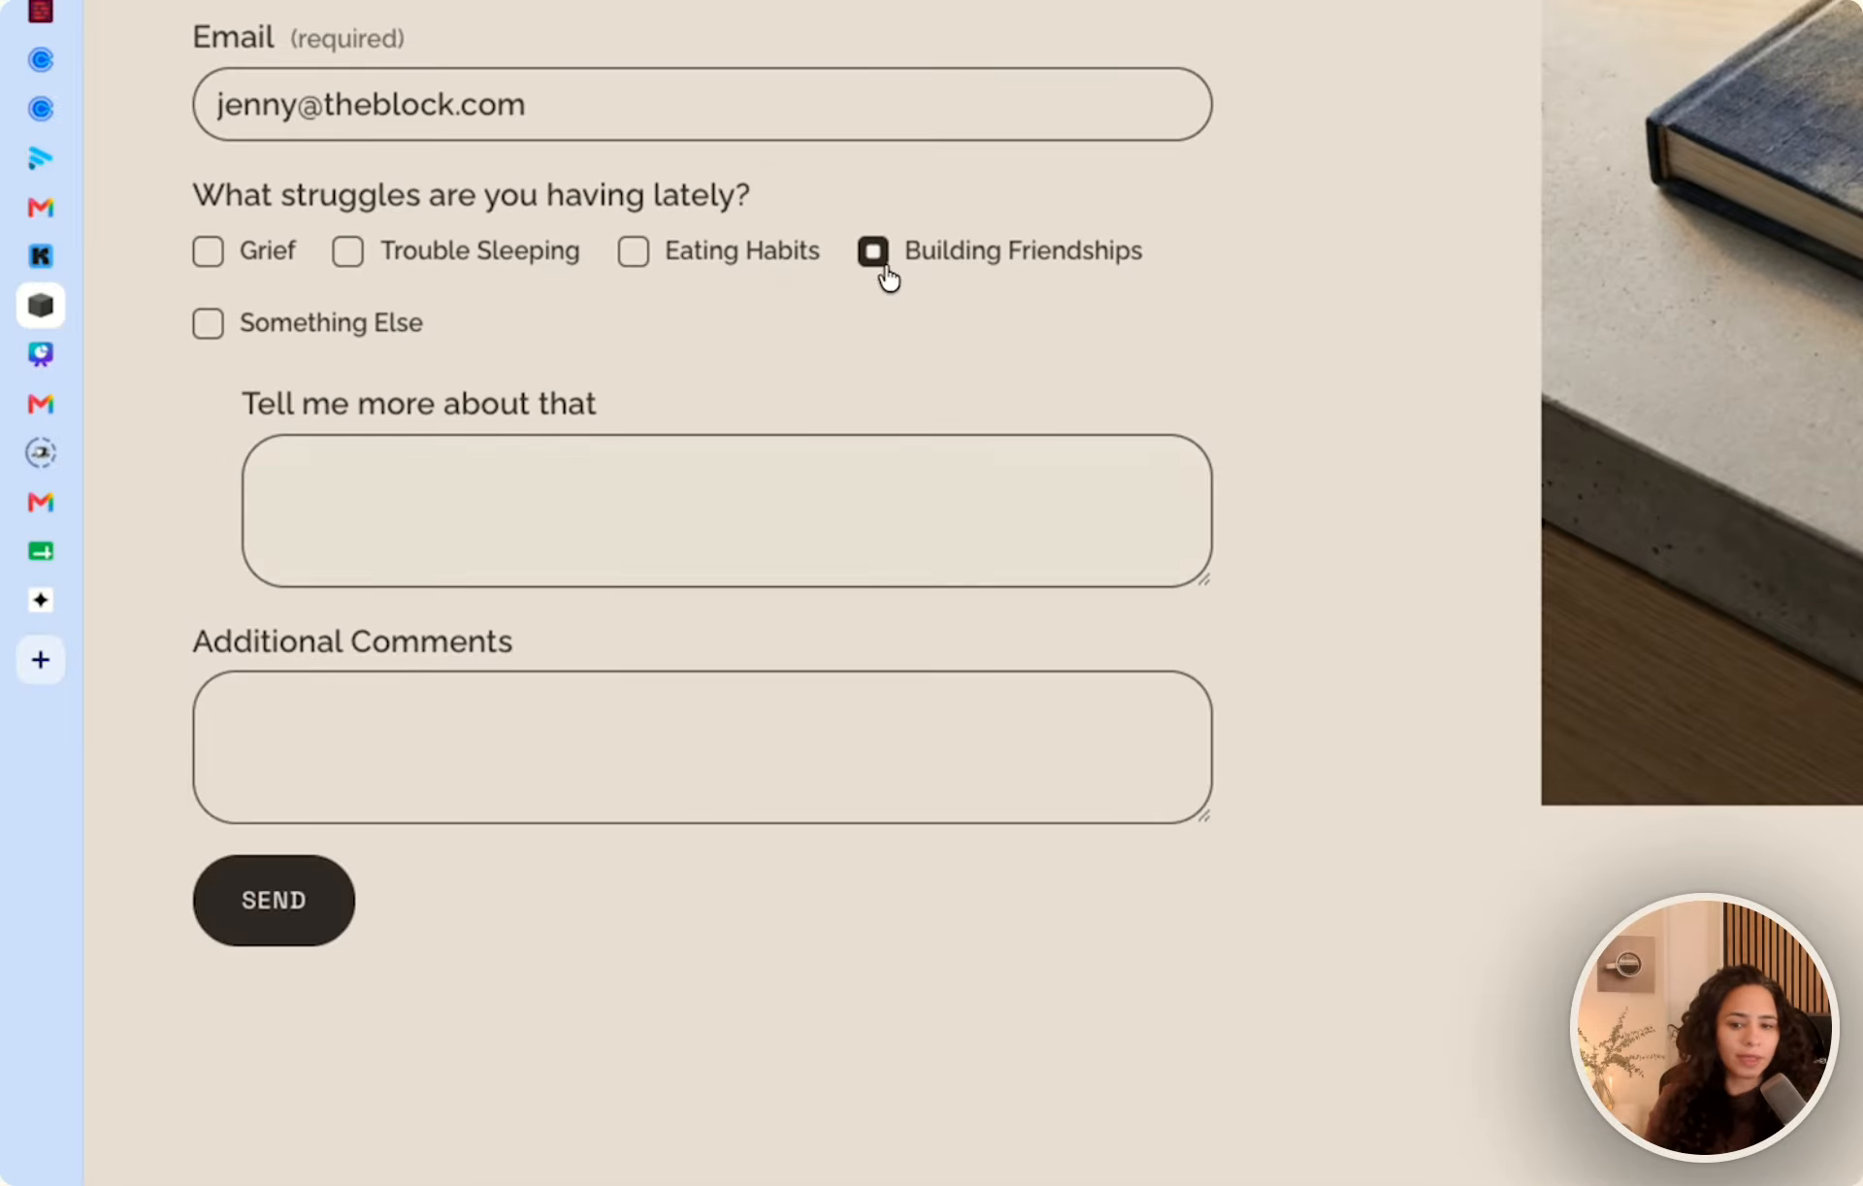
pyautogui.click(668, 251)
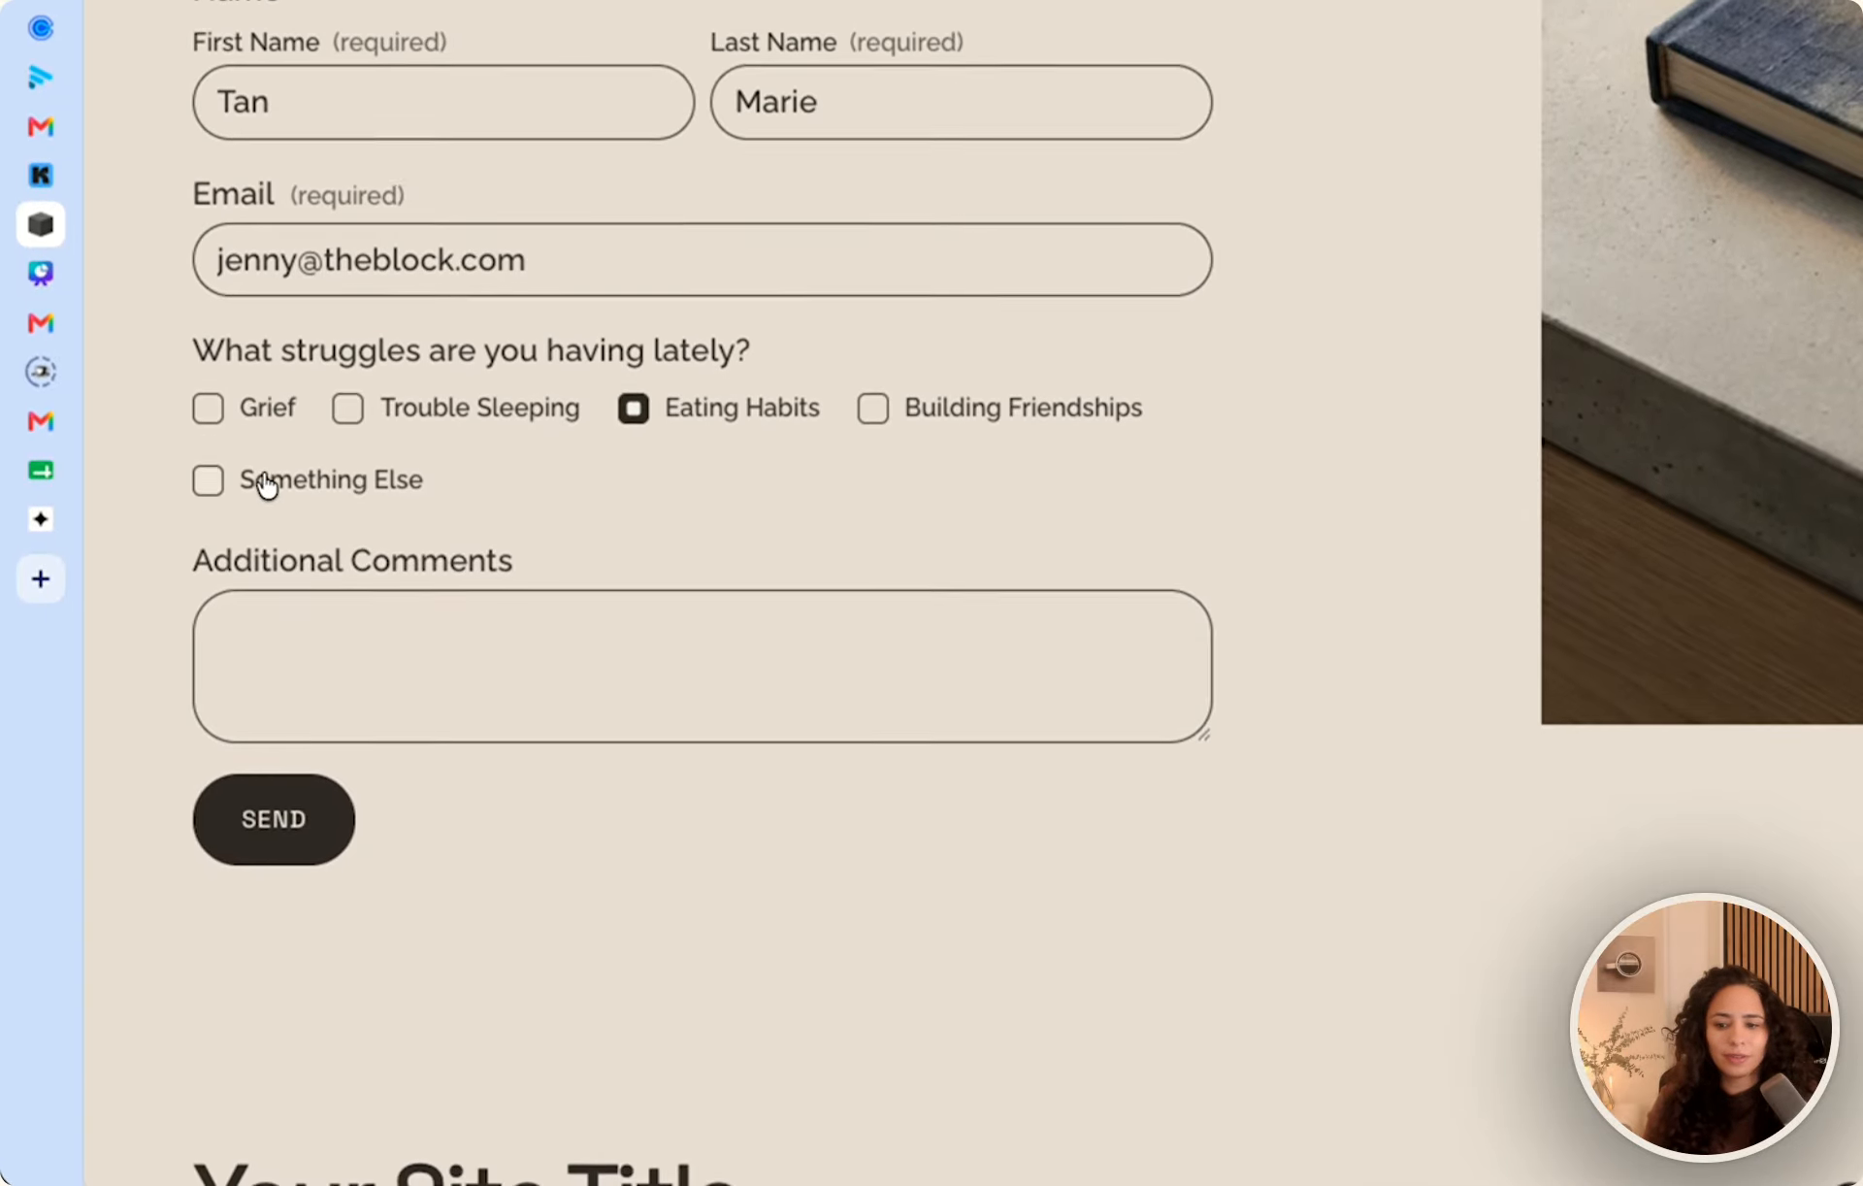
pyautogui.click(260, 534)
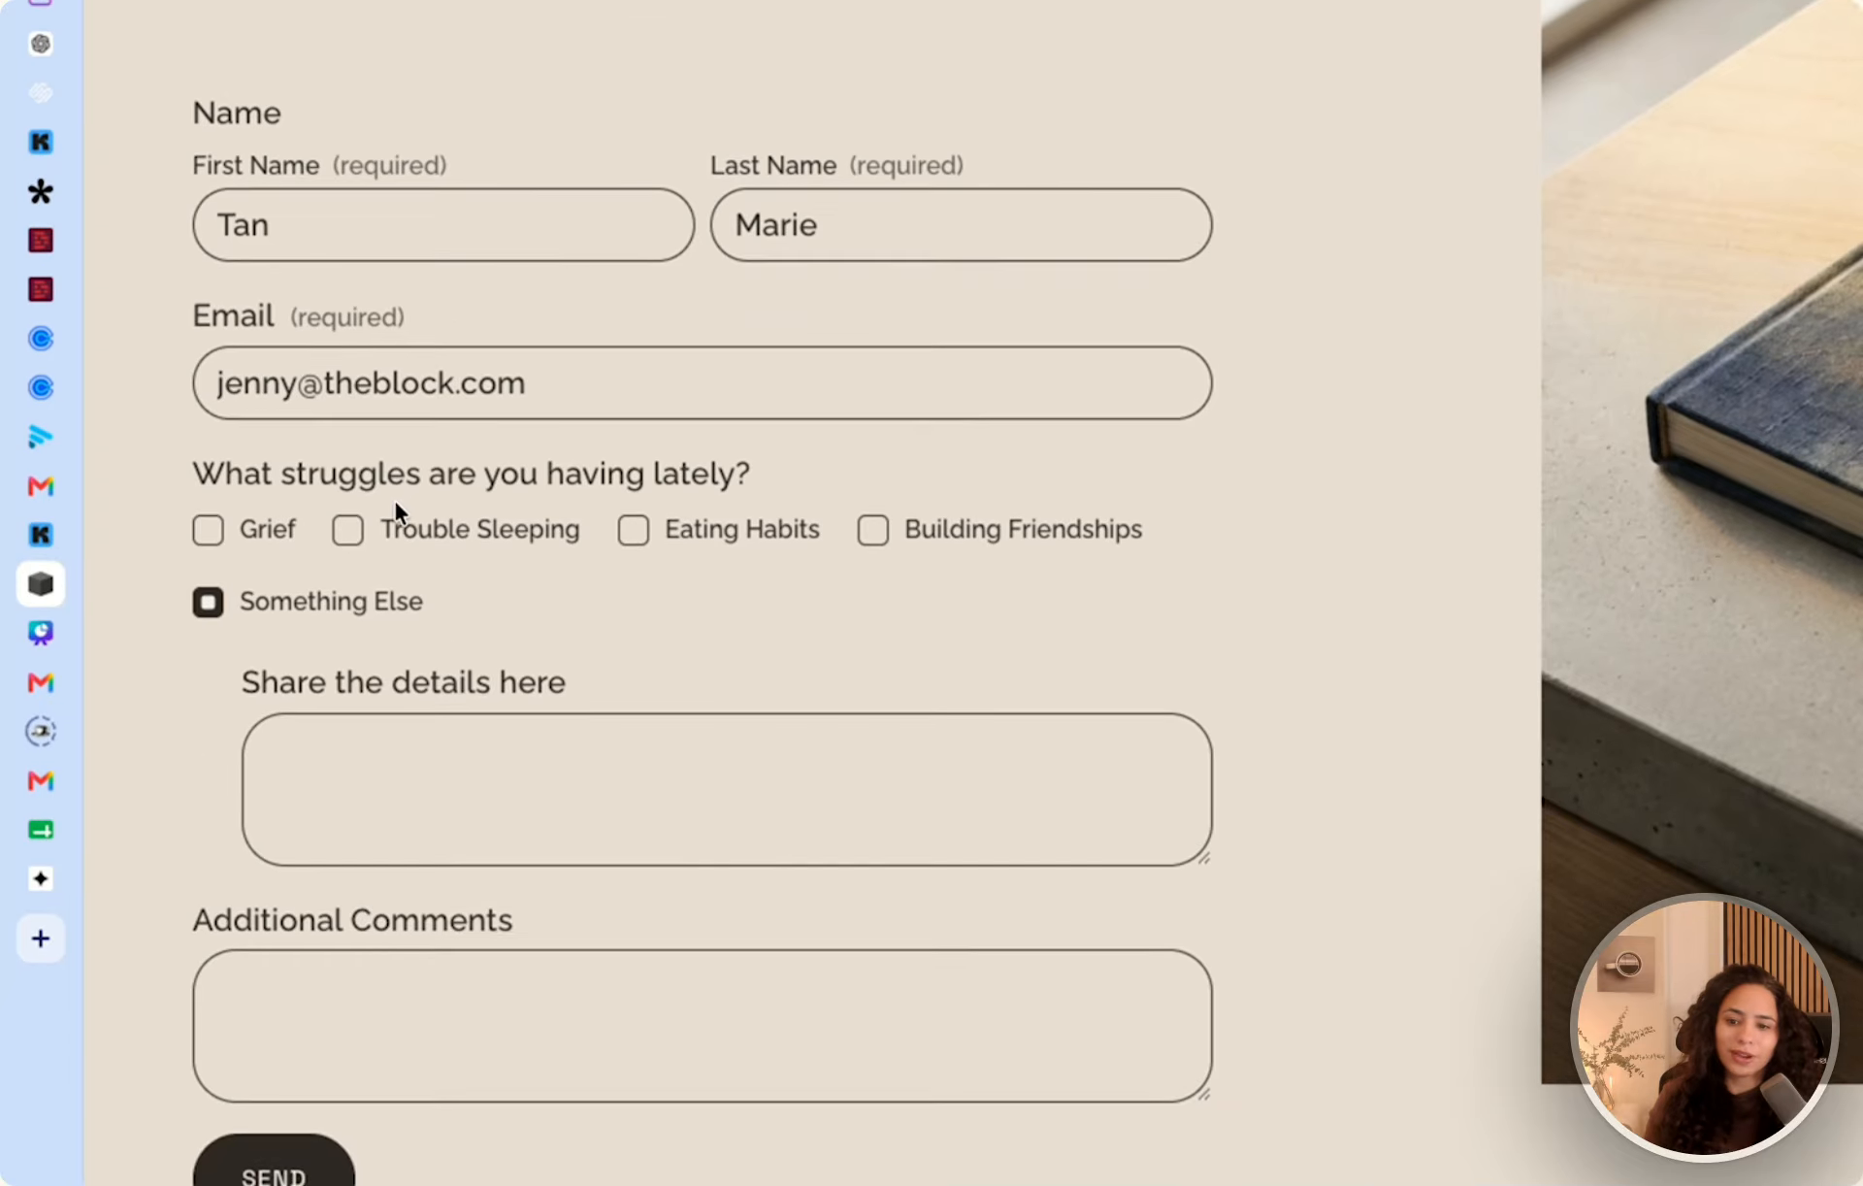
pyautogui.click(349, 167)
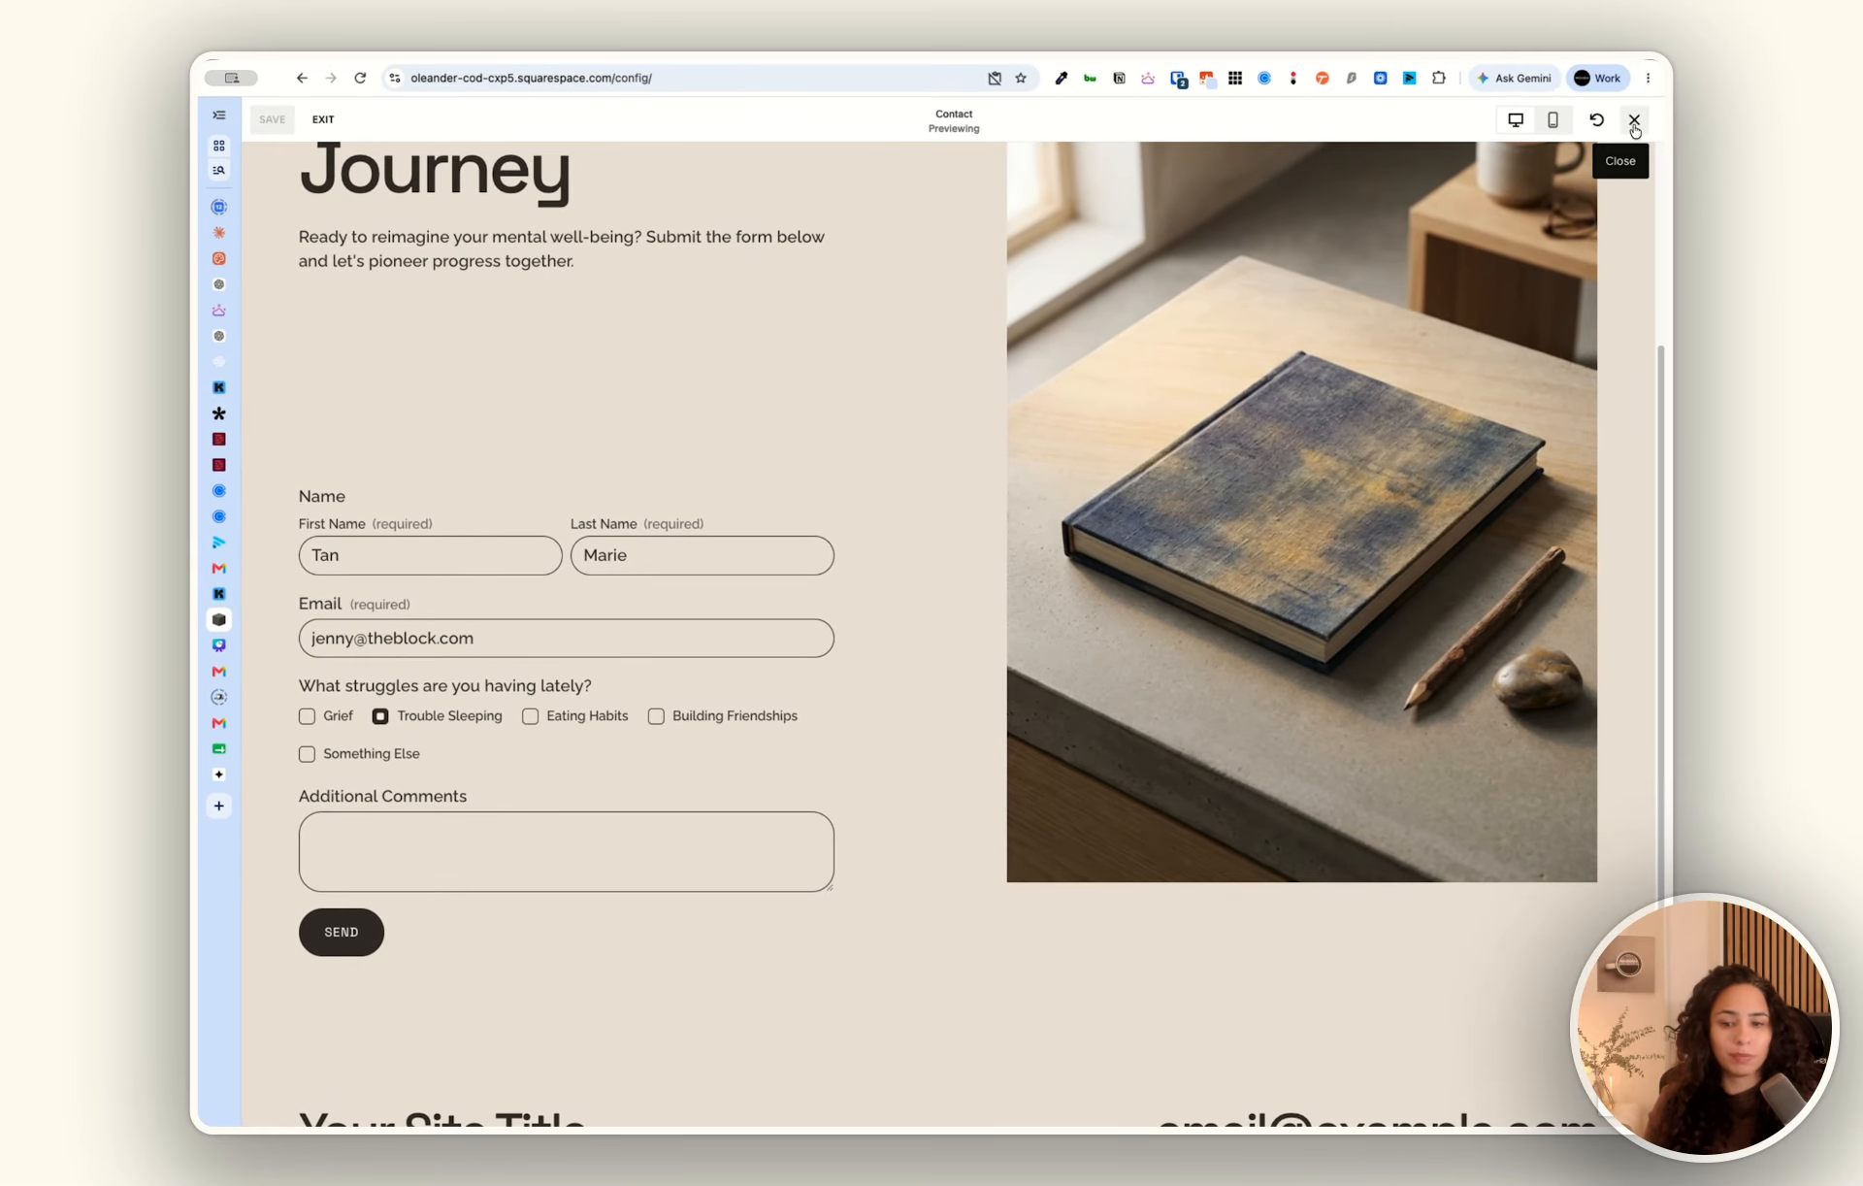
pyautogui.click(1634, 124)
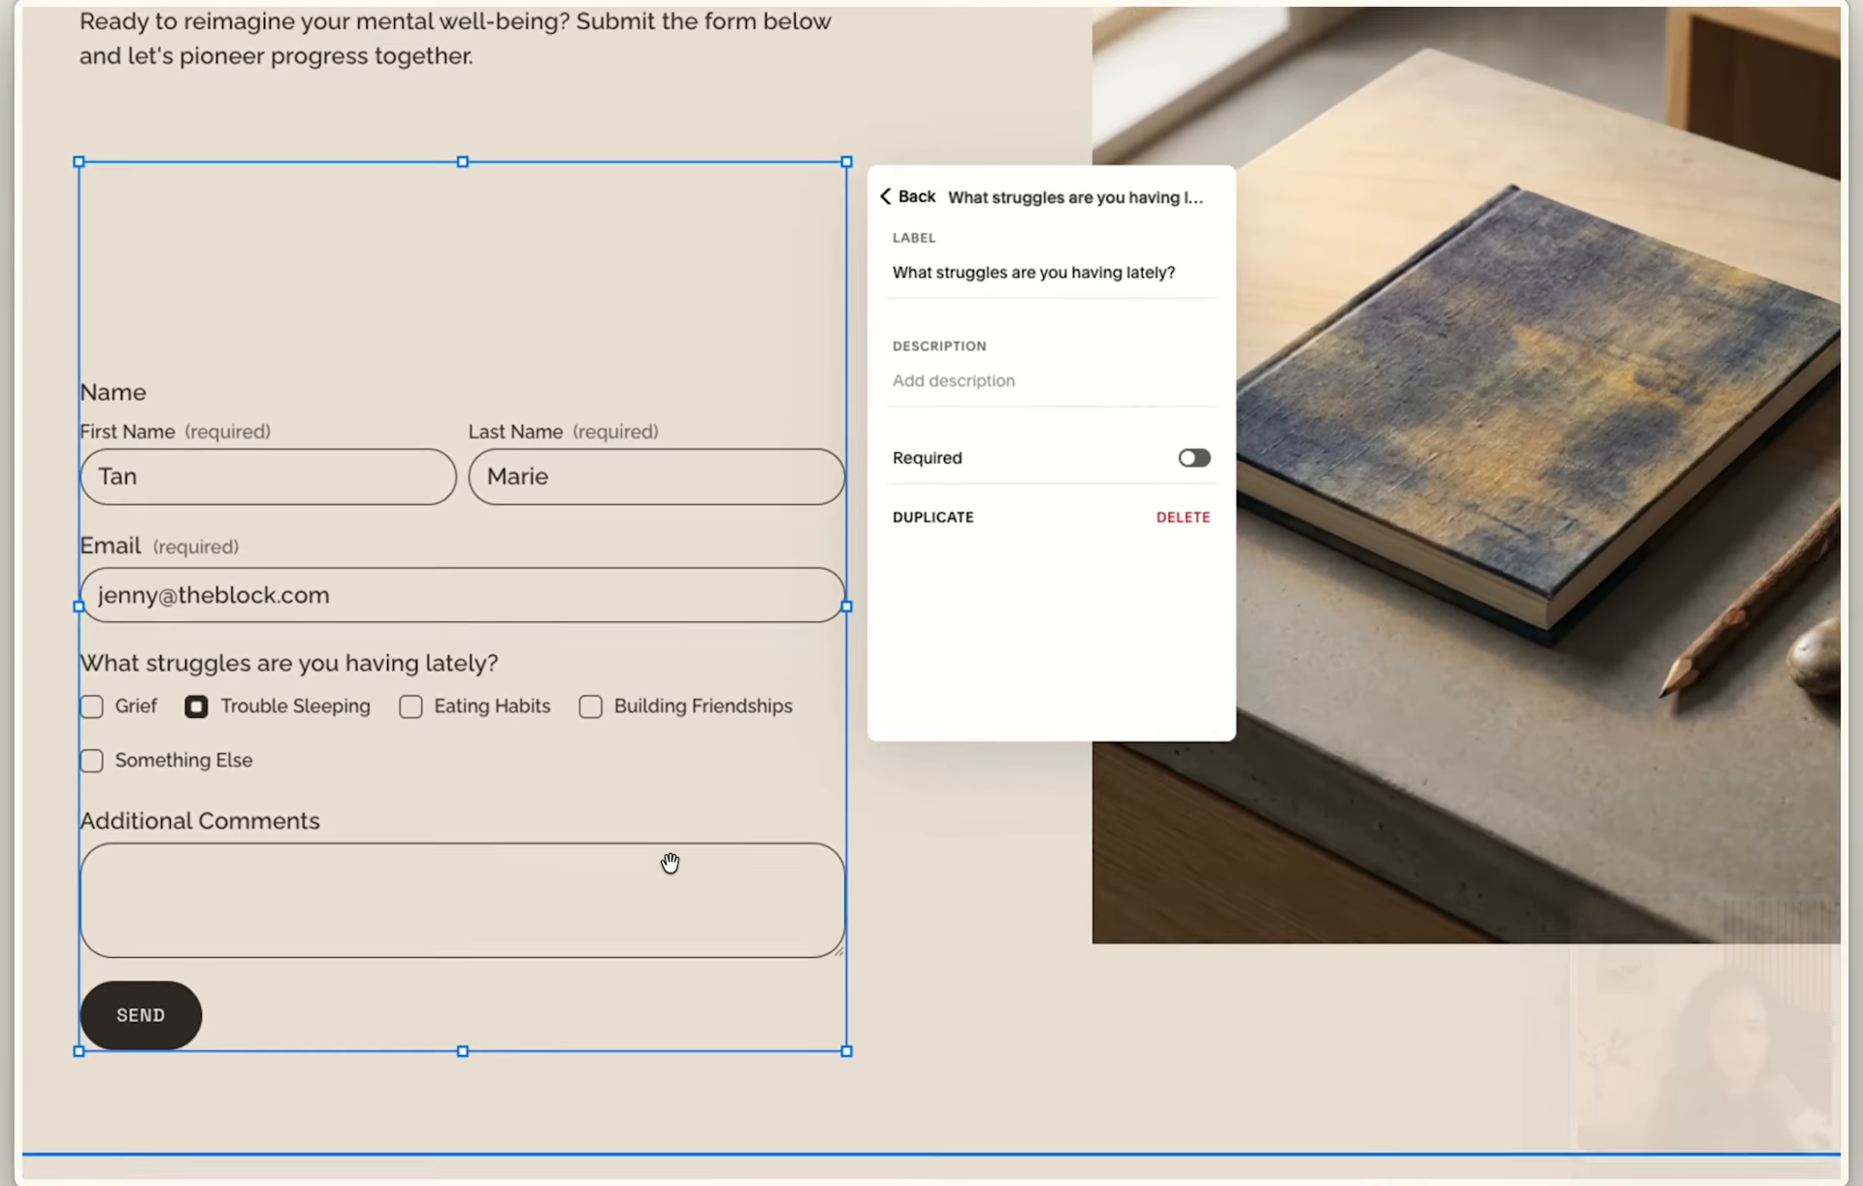
# Delete the "Tell me more about that" follow-up from the Building Friendships option.
pyautogui.click(883, 365)
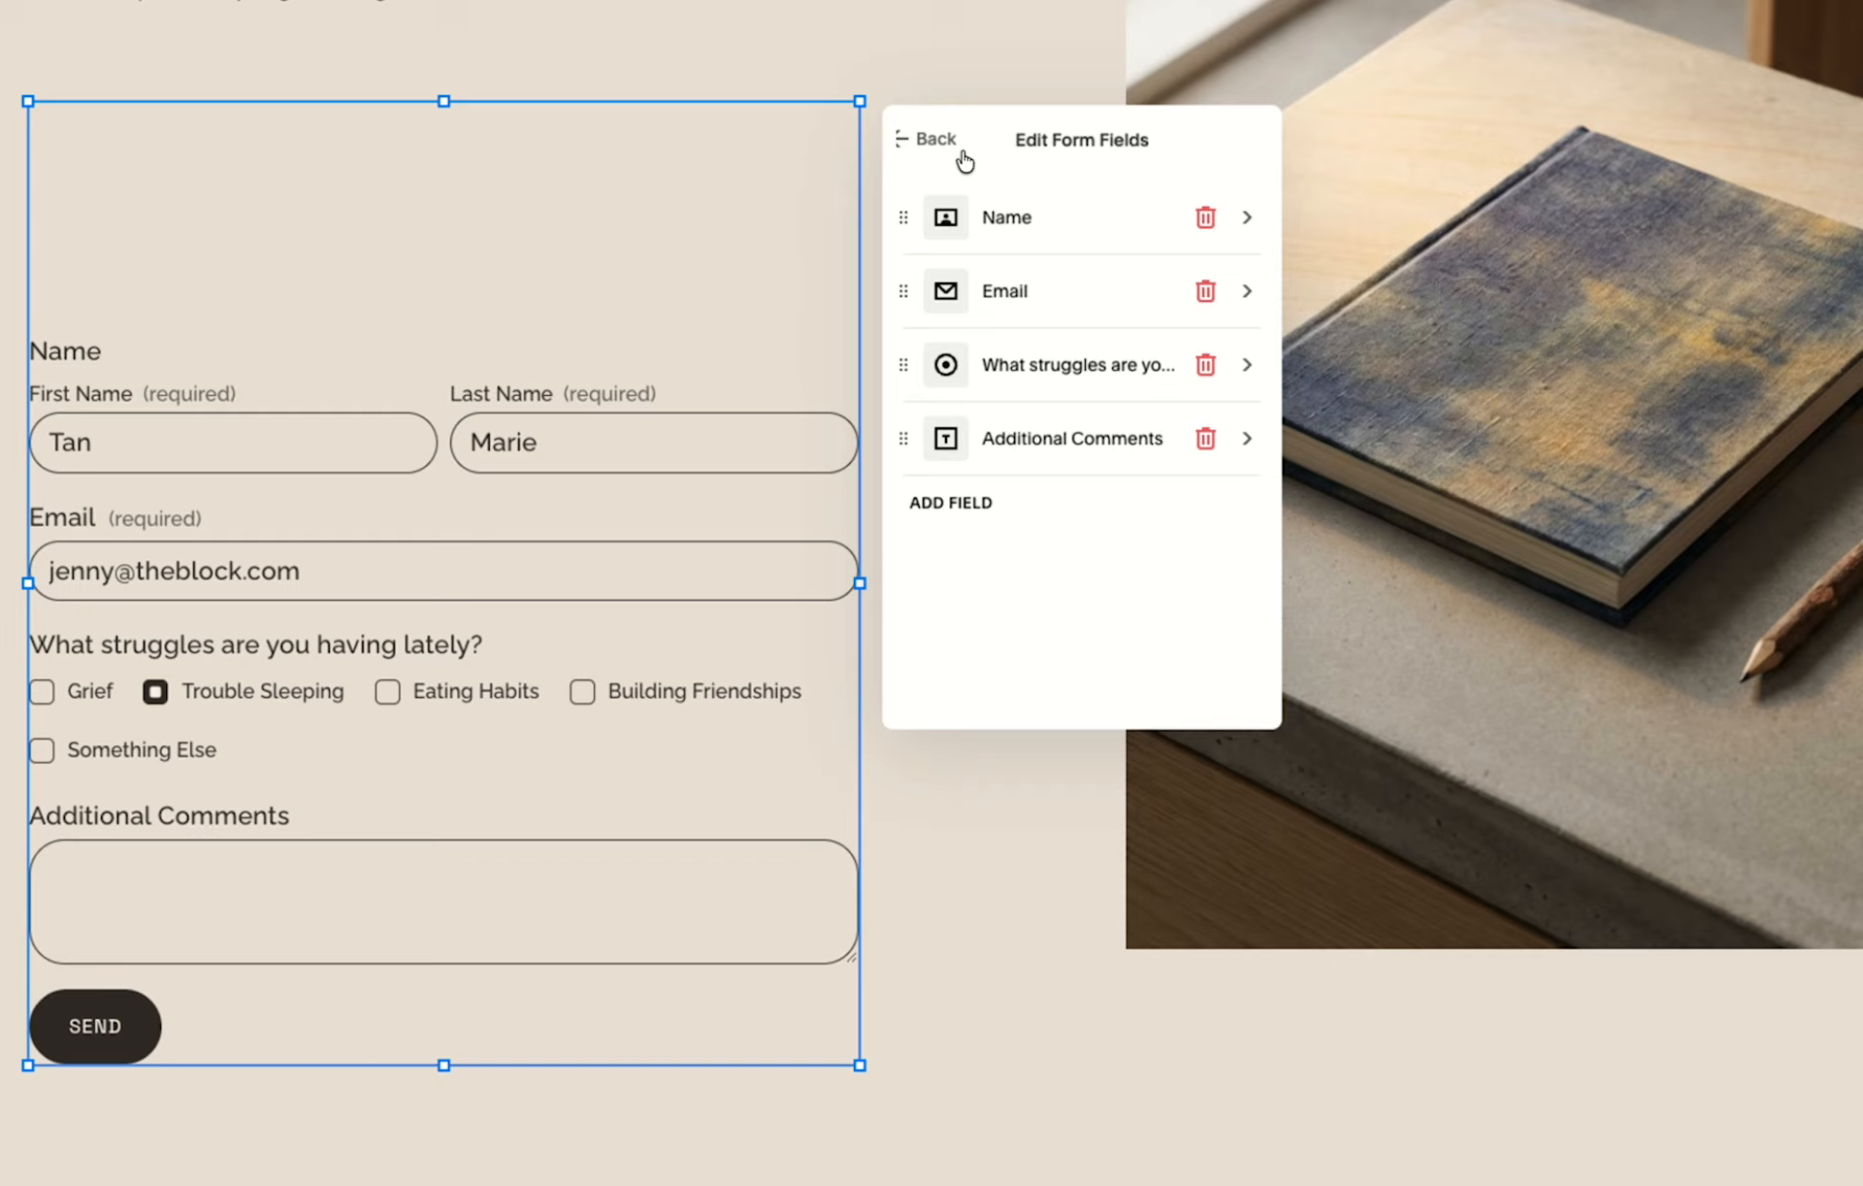
pyautogui.click(1034, 369)
pyautogui.scroll(-3, 960, 636)
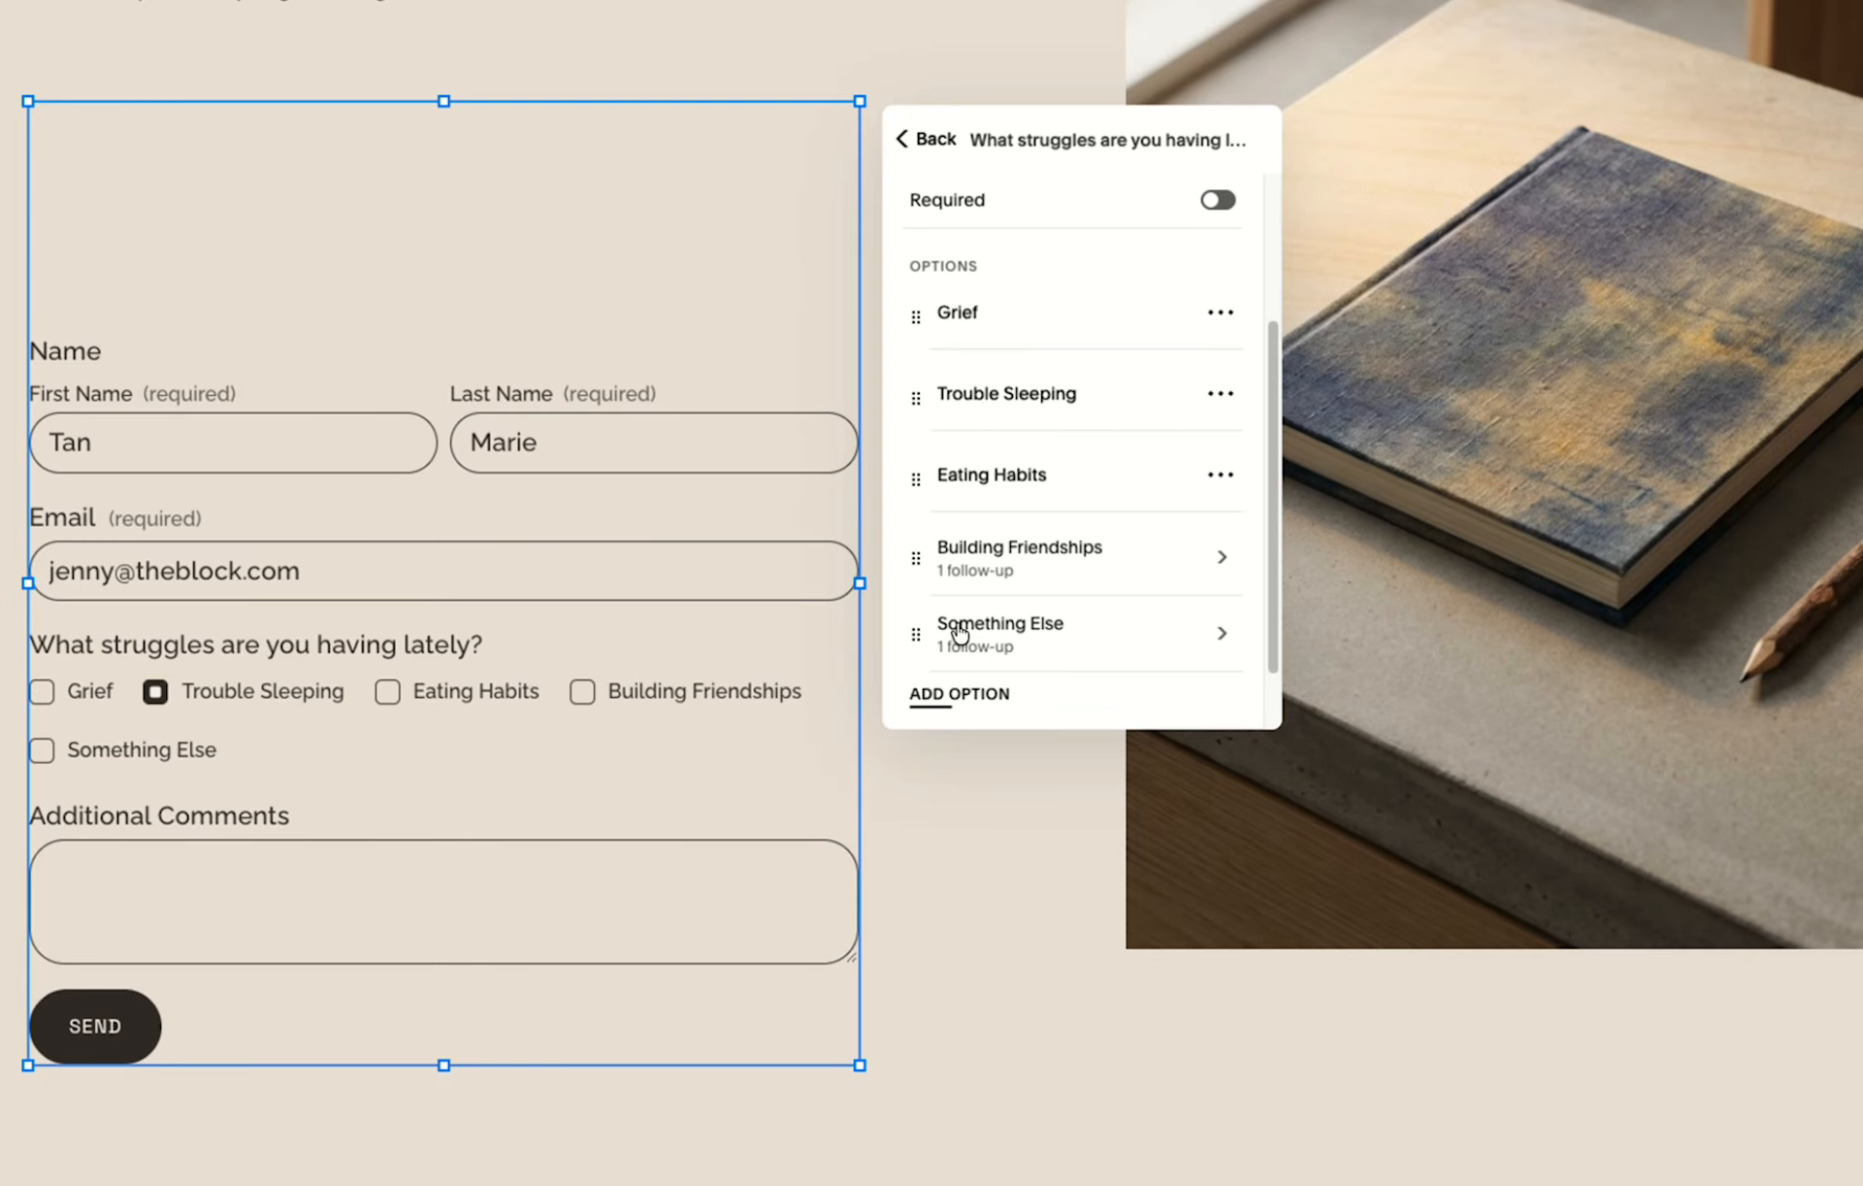
pyautogui.click(1130, 555)
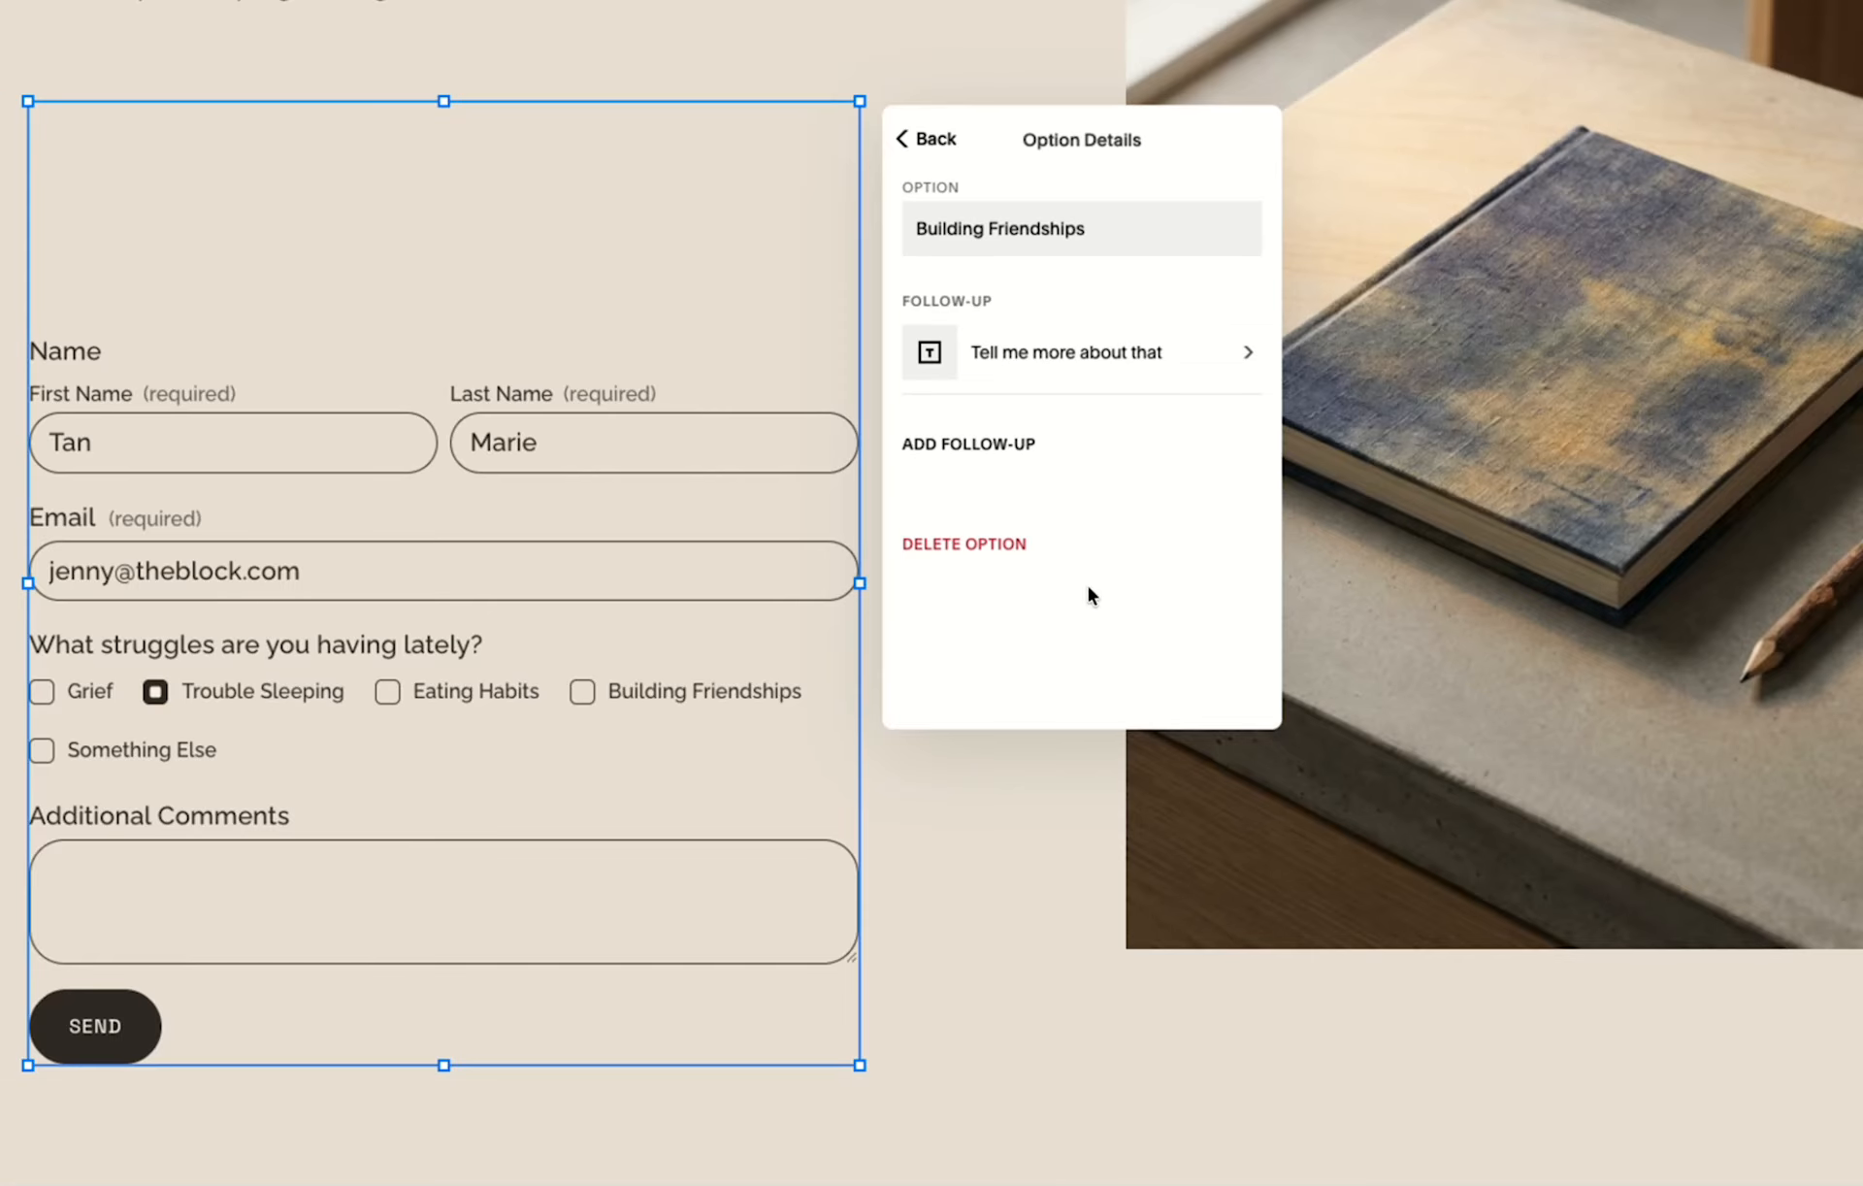
pyautogui.click(1106, 352)
pyautogui.click(974, 595)
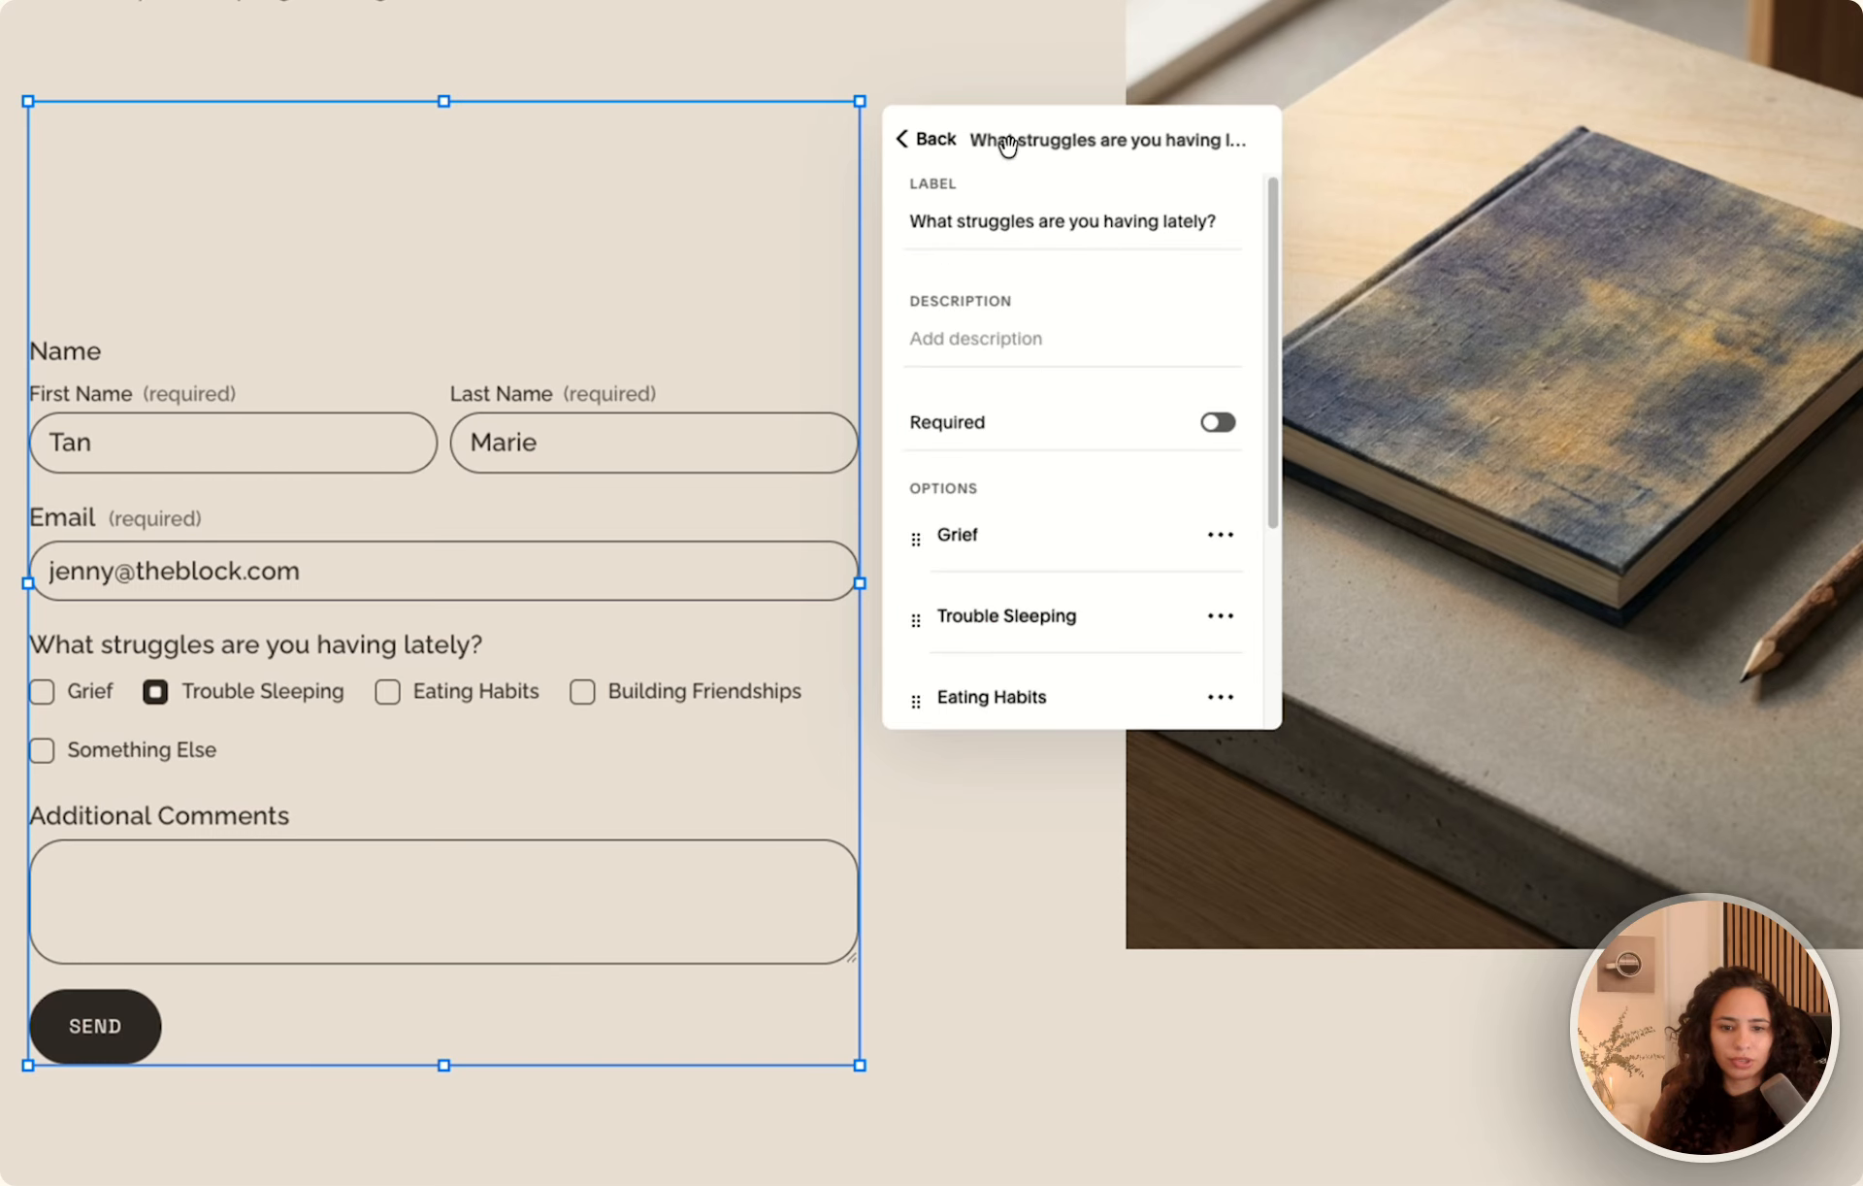
# Add a Checkbox follow-up to the Building Friendships option and label it "Have you experienced any of the following recently?".
pyautogui.scroll(-4, 1031, 370)
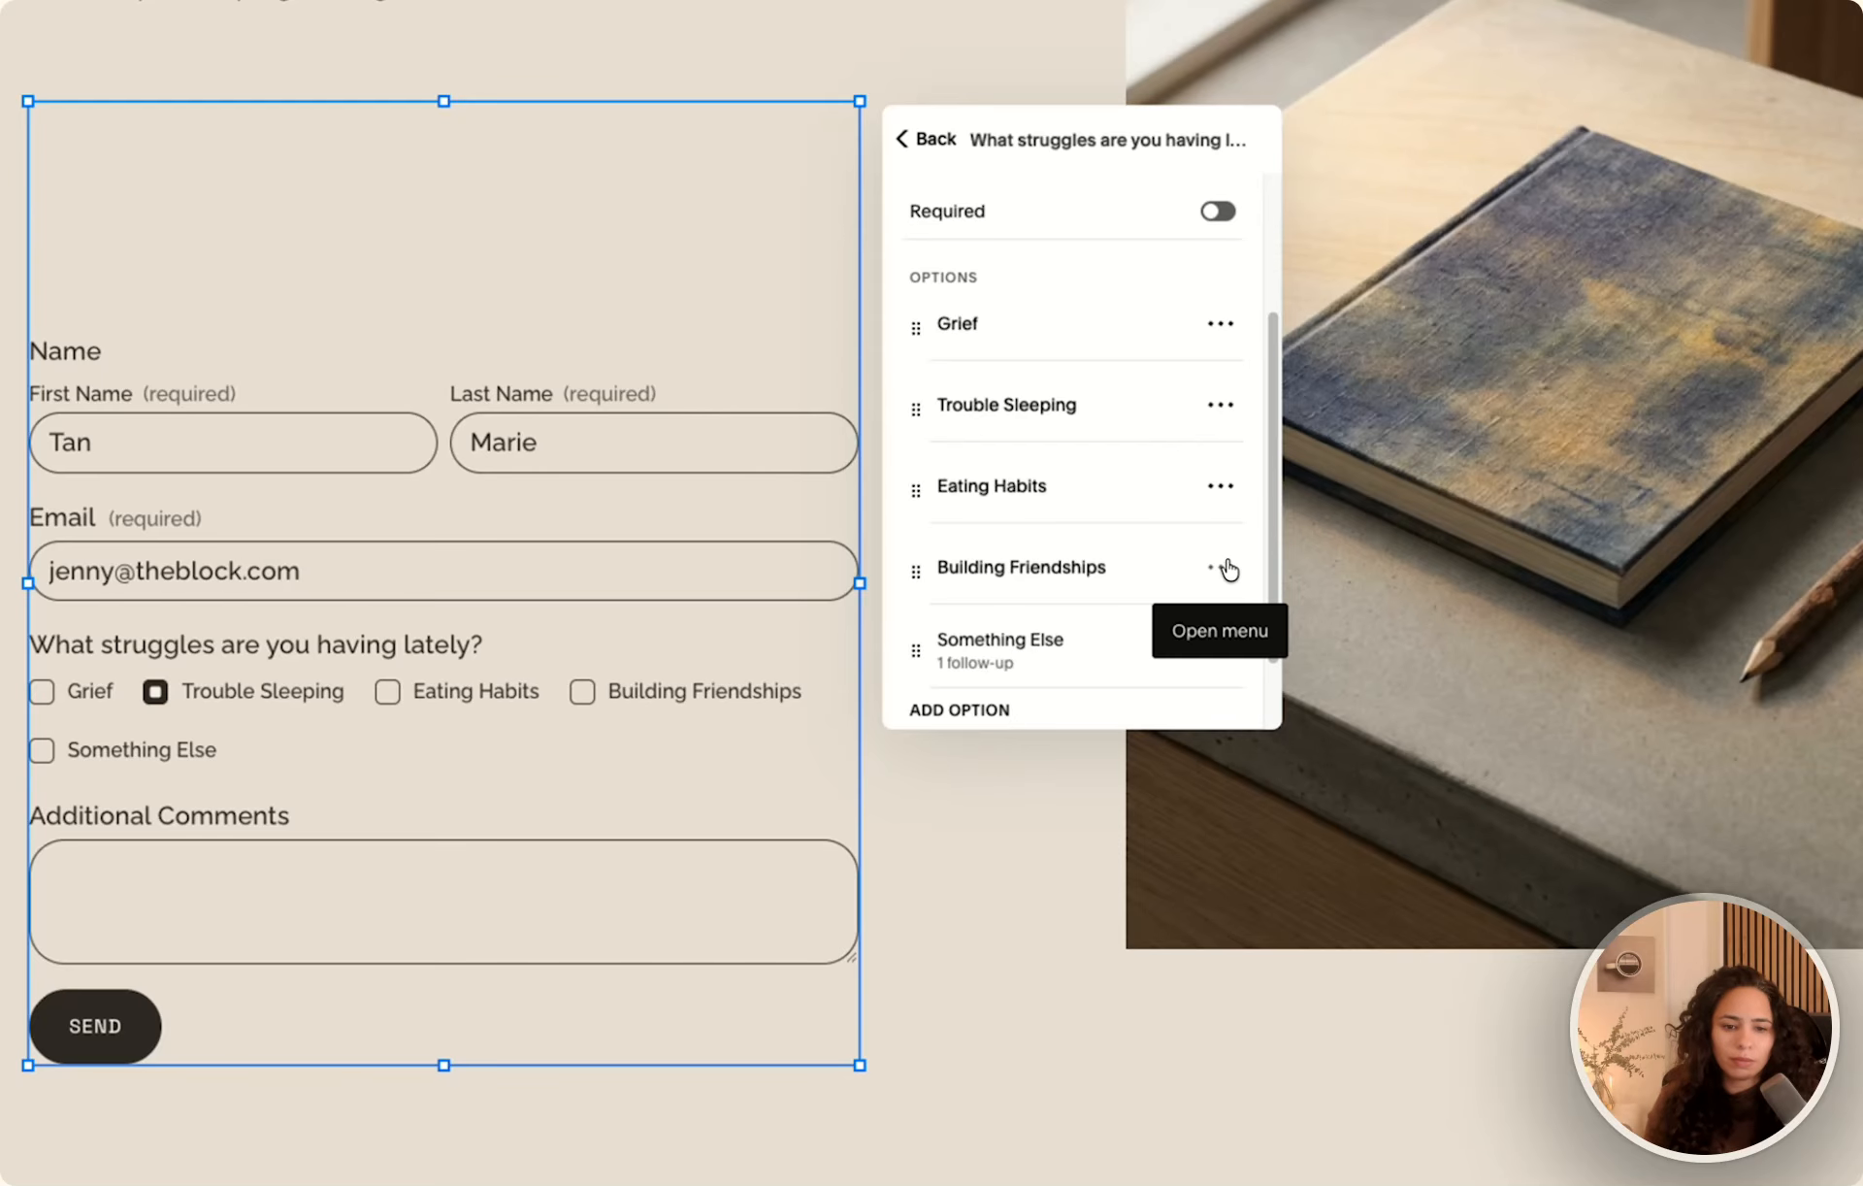
pyautogui.click(1221, 572)
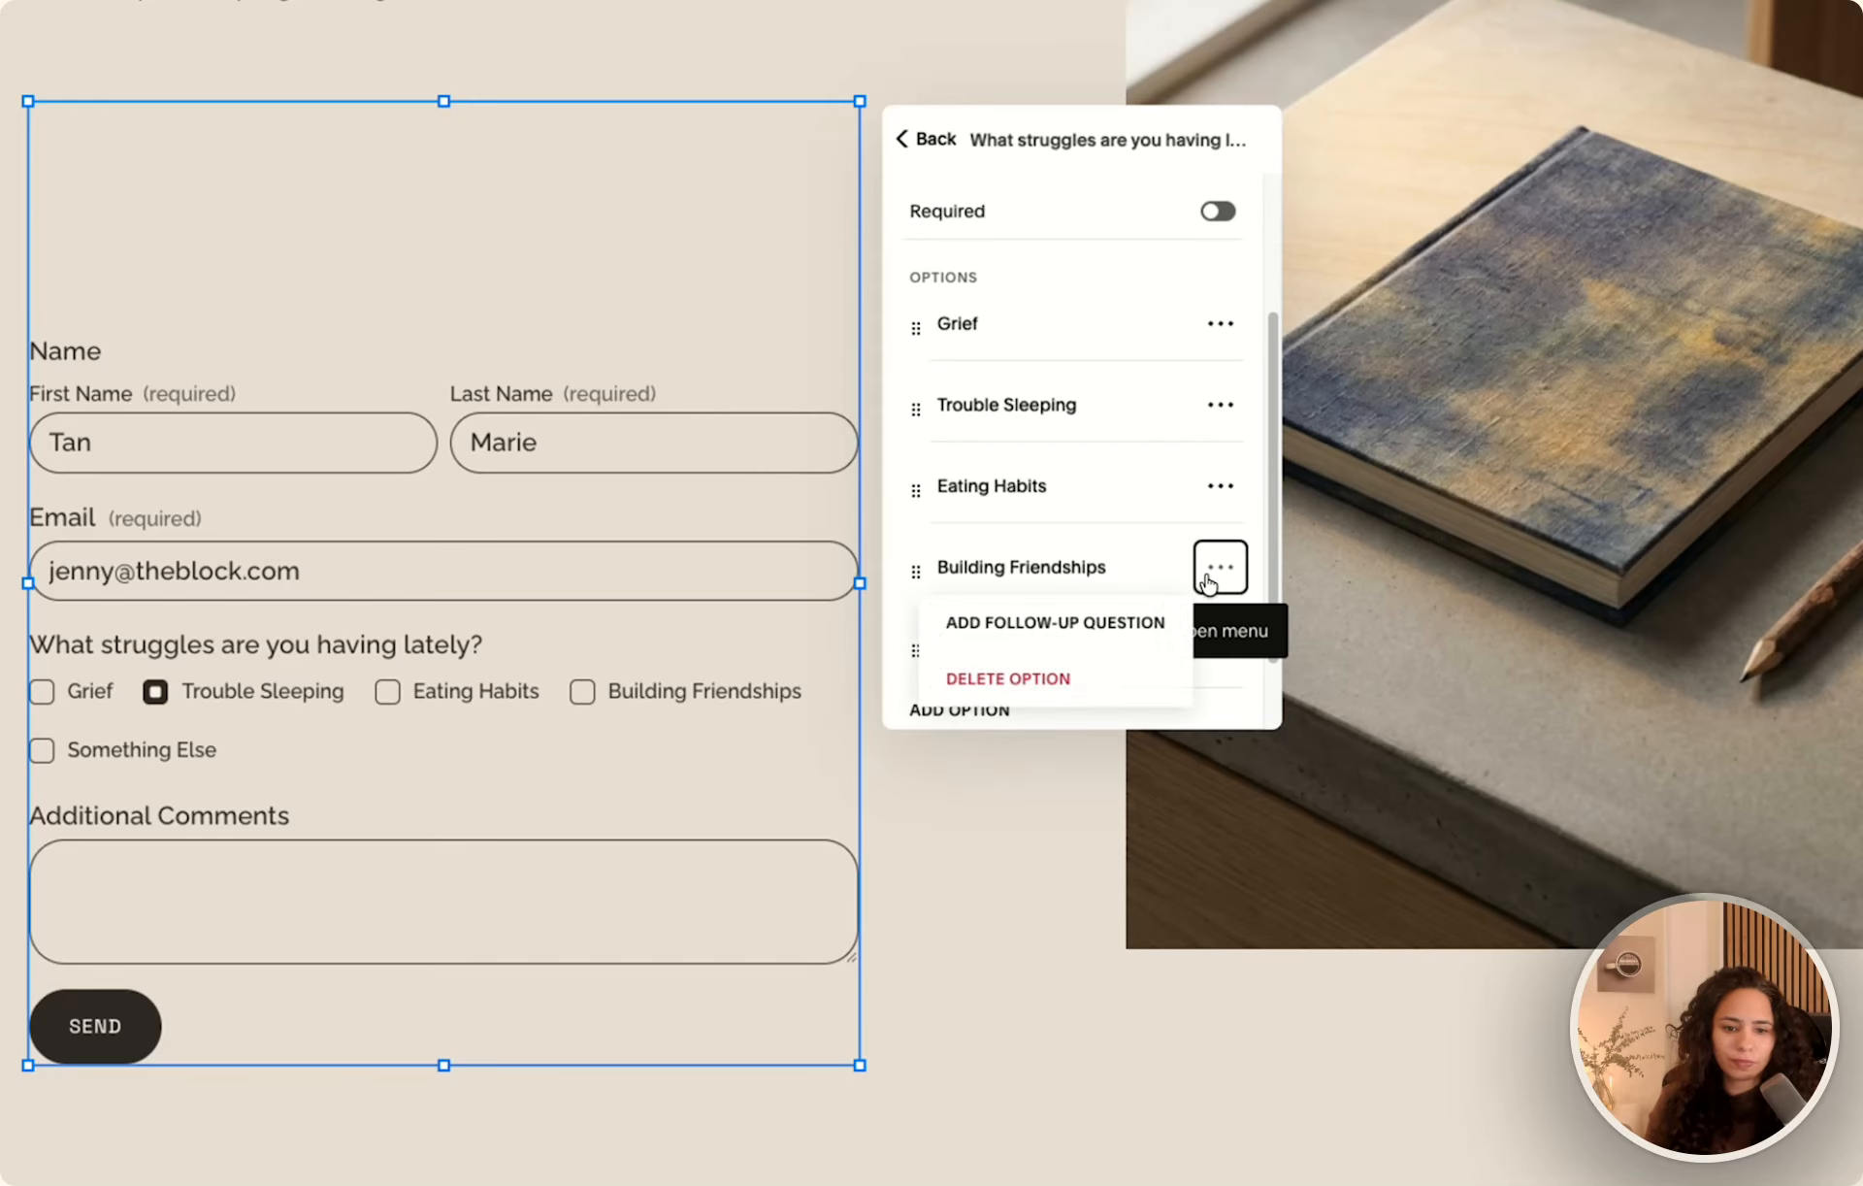
pyautogui.click(1068, 626)
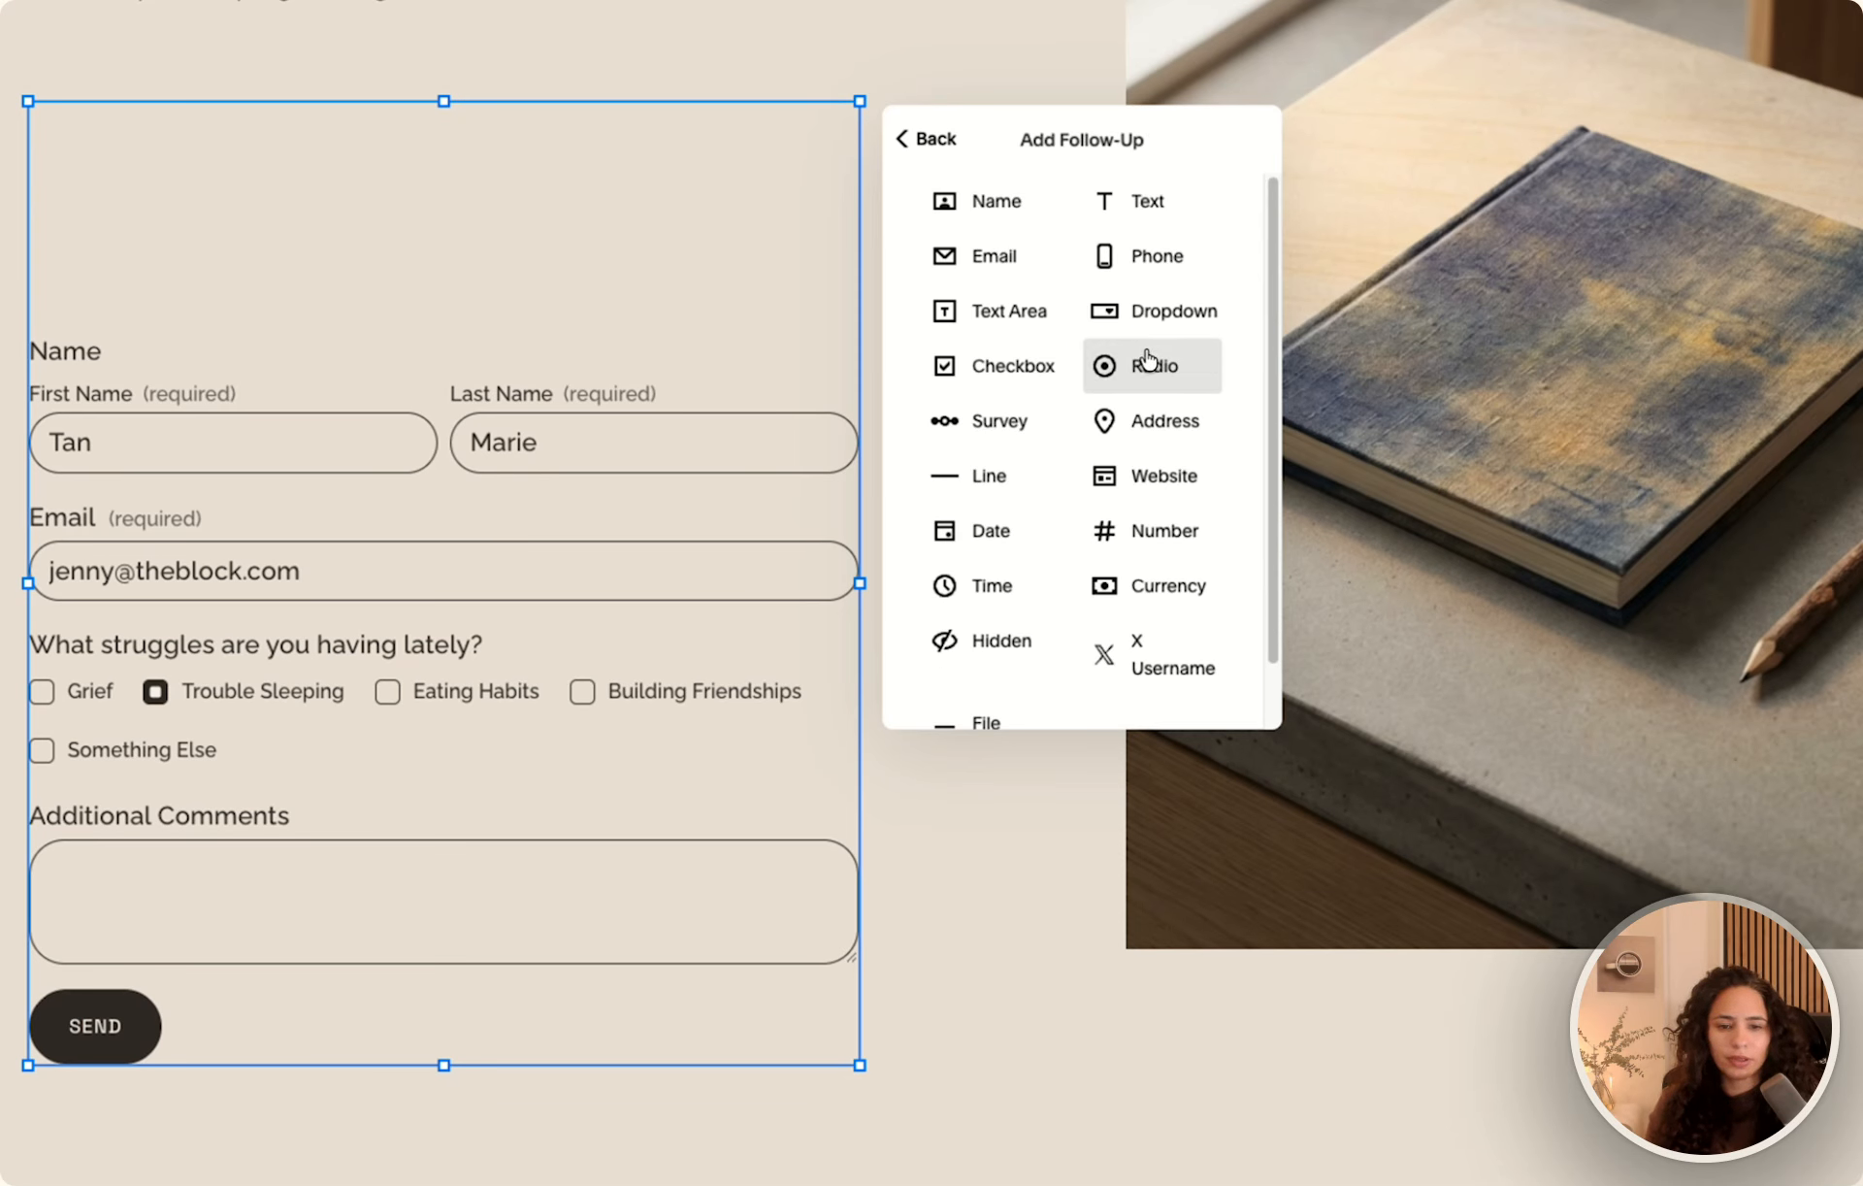
pyautogui.click(953, 370)
pyautogui.doubleClick(969, 309)
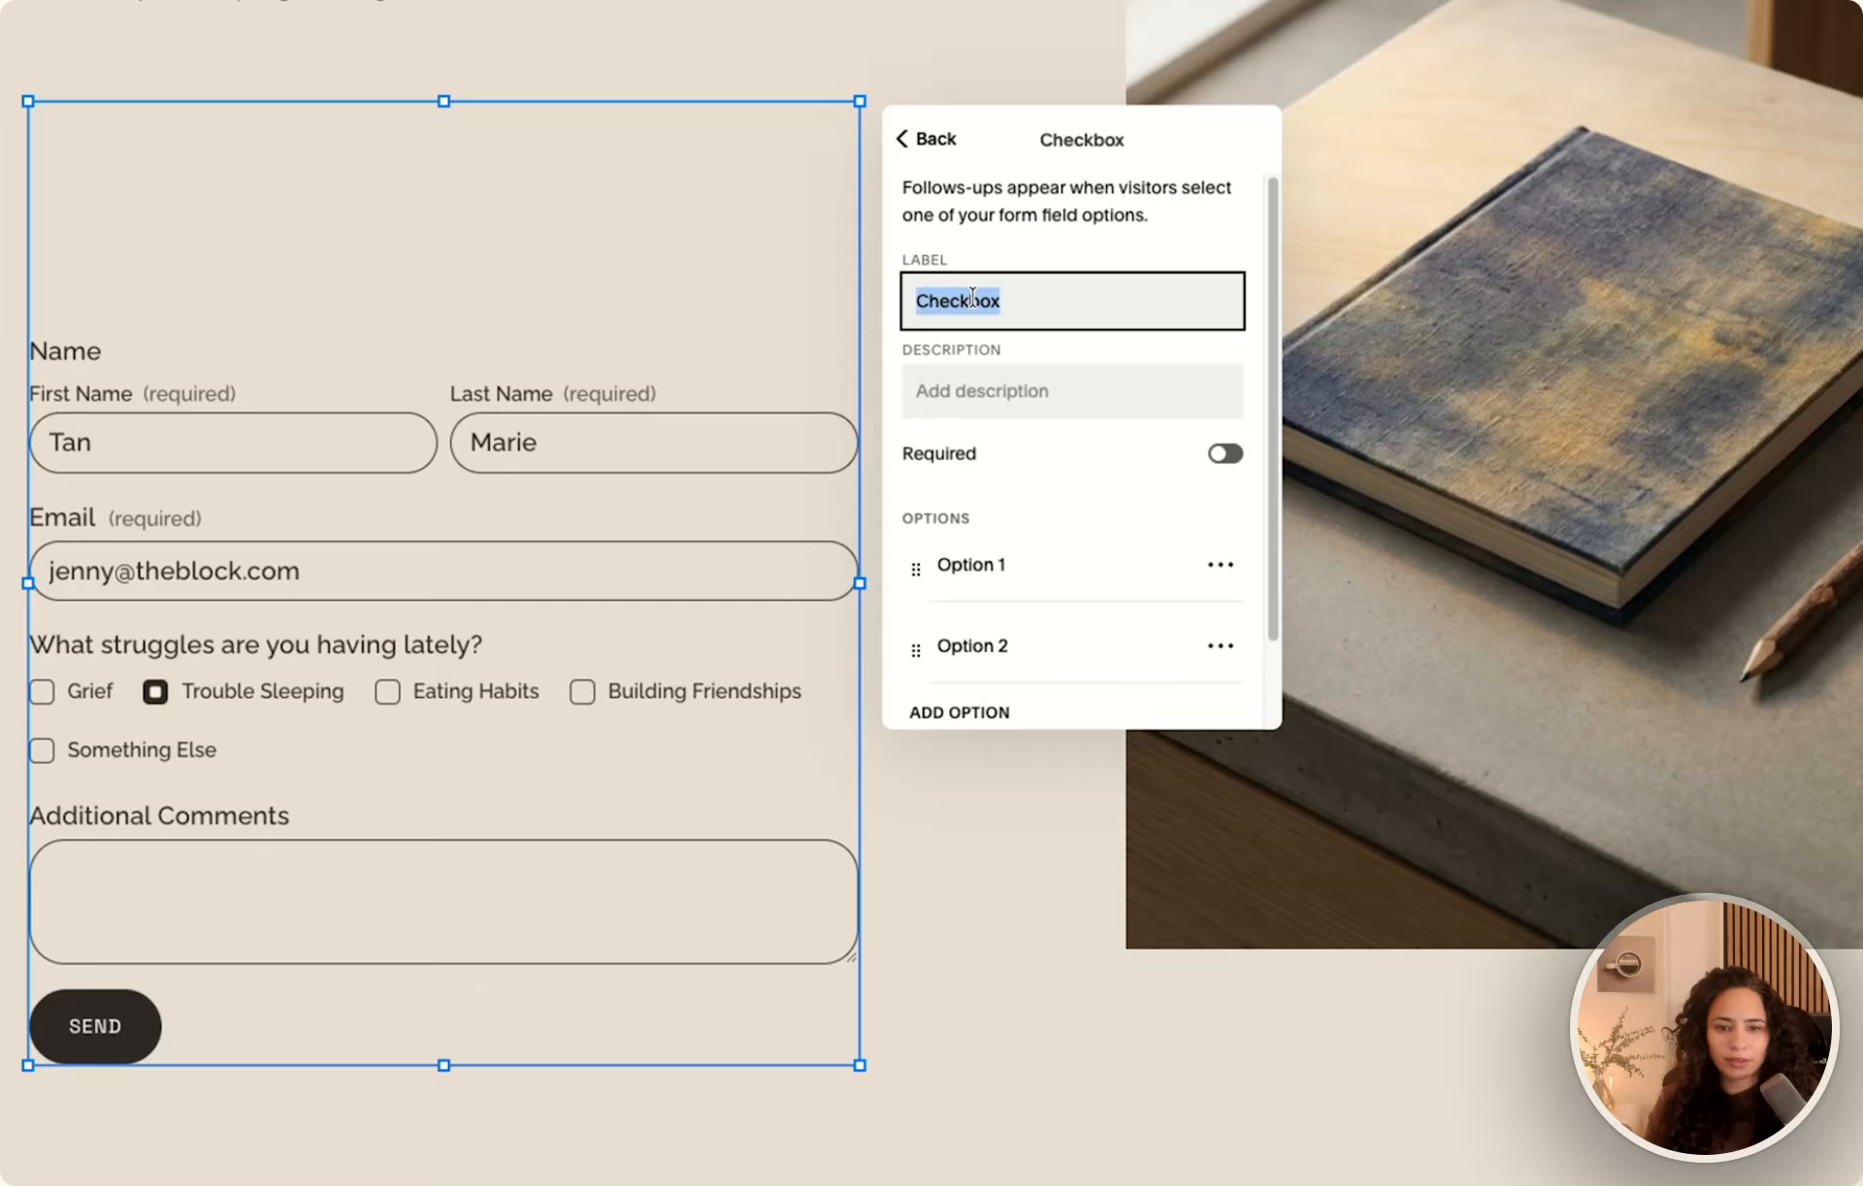
pyautogui.write('Have you exper')
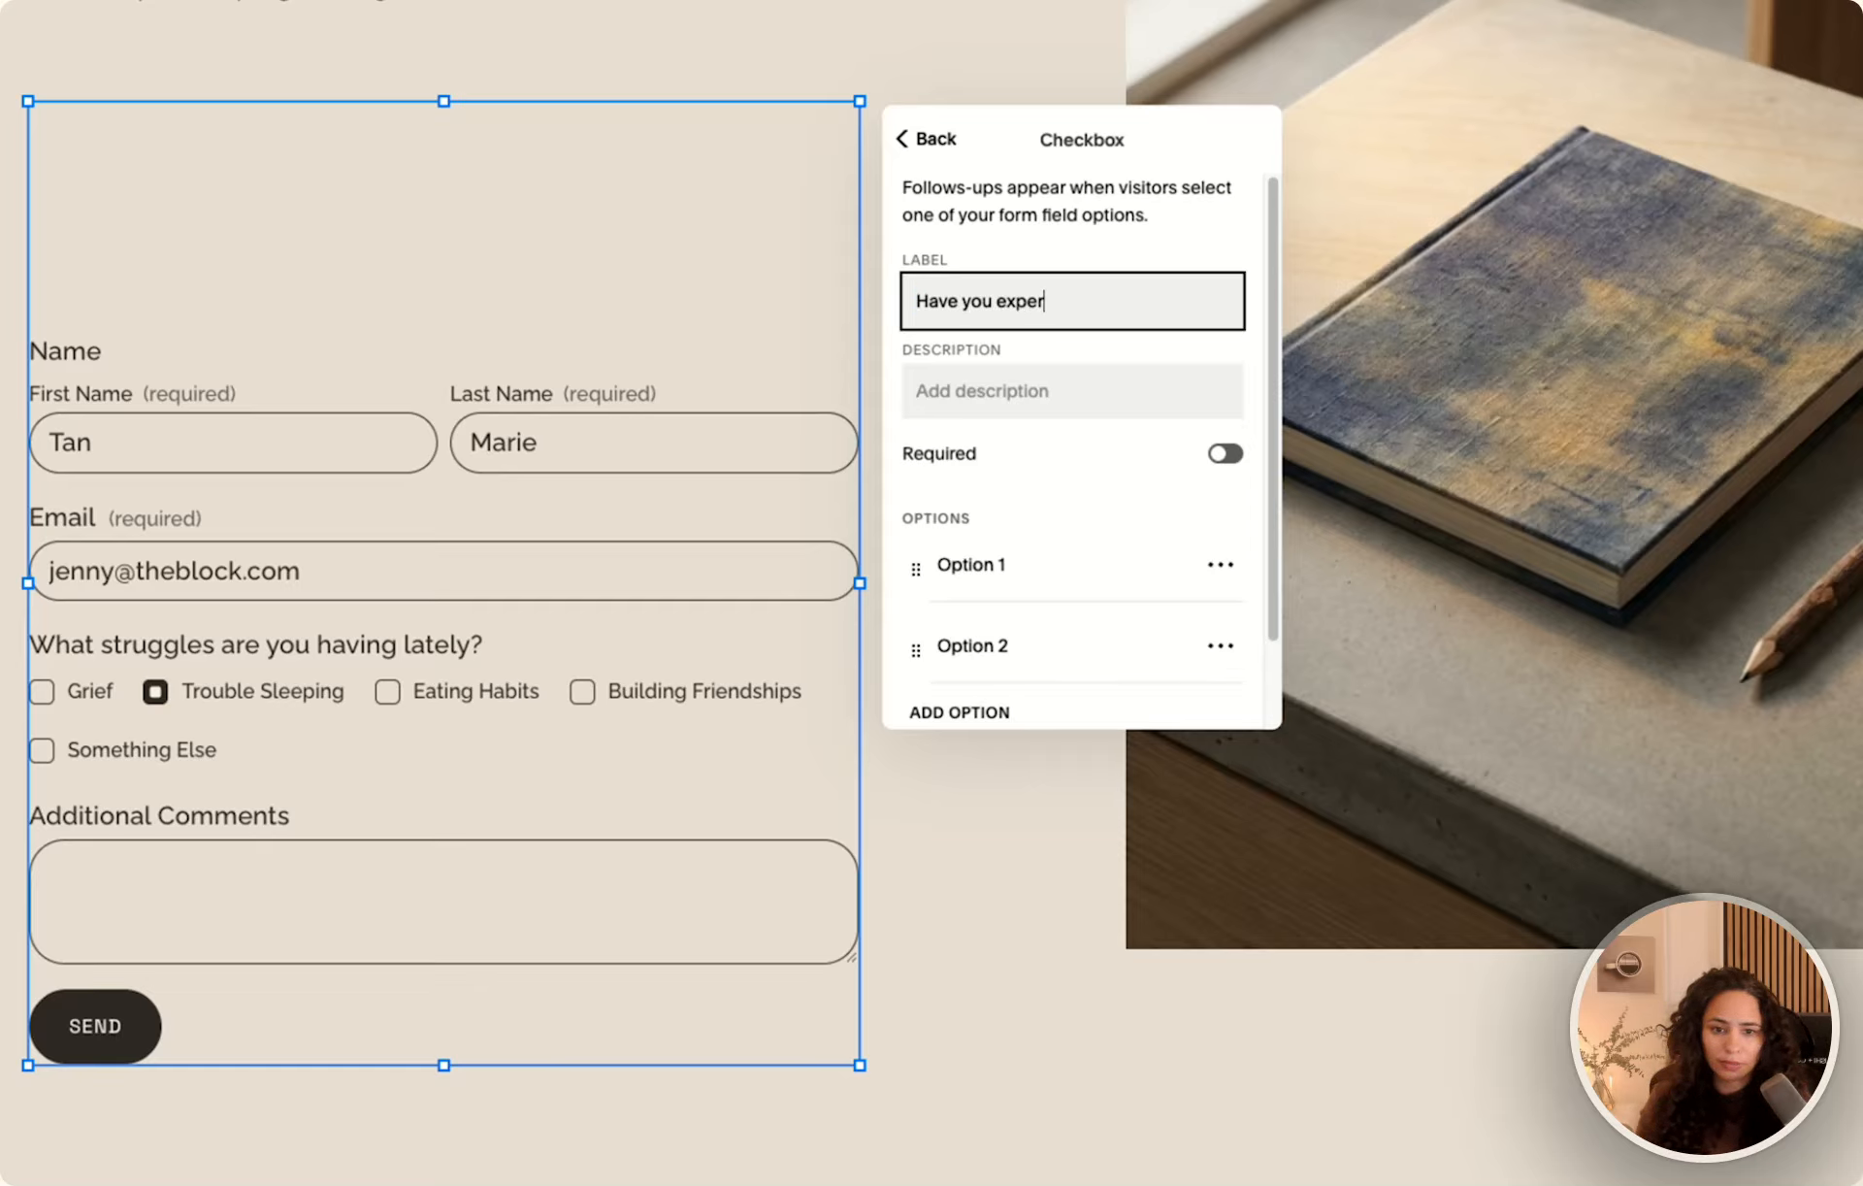
pyautogui.write('ienced any of')
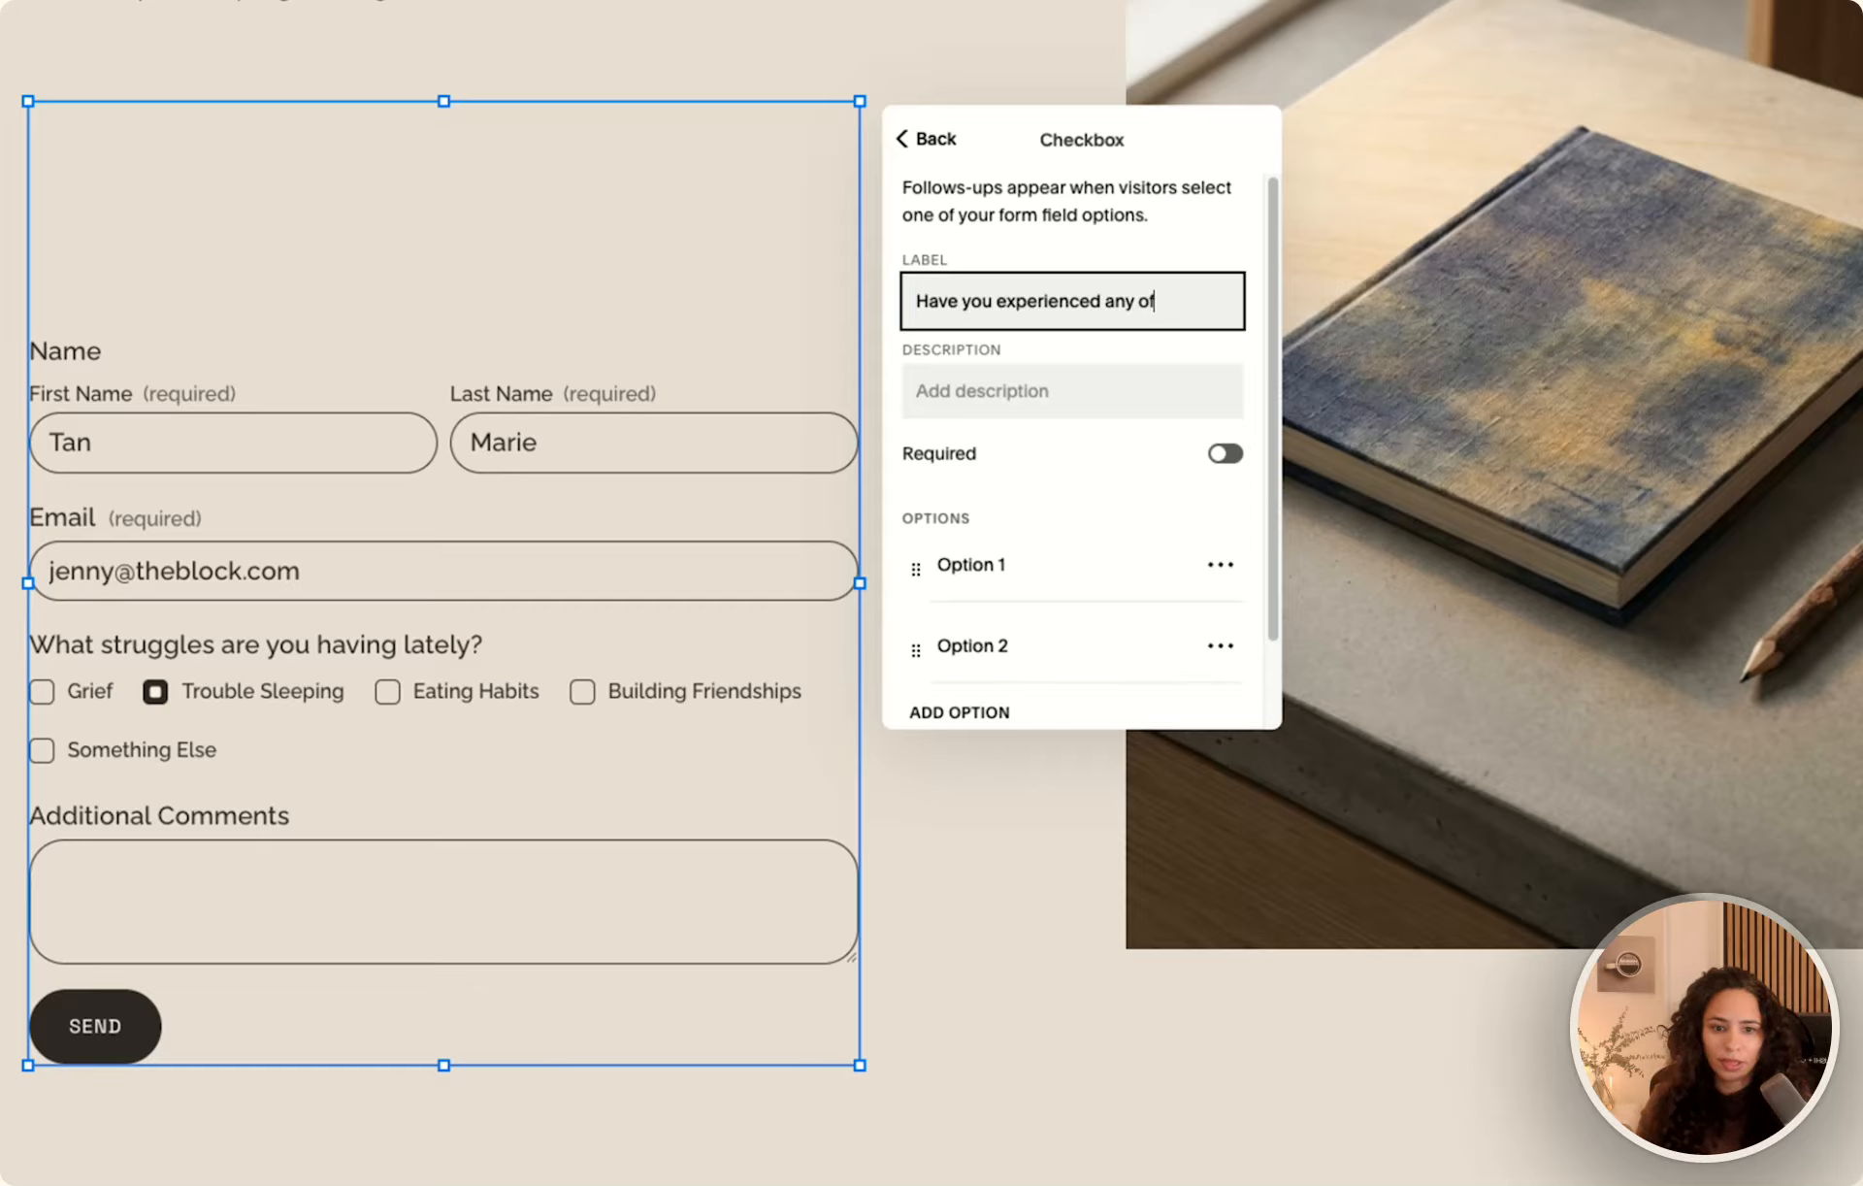
pyautogui.write(' the following recently?')
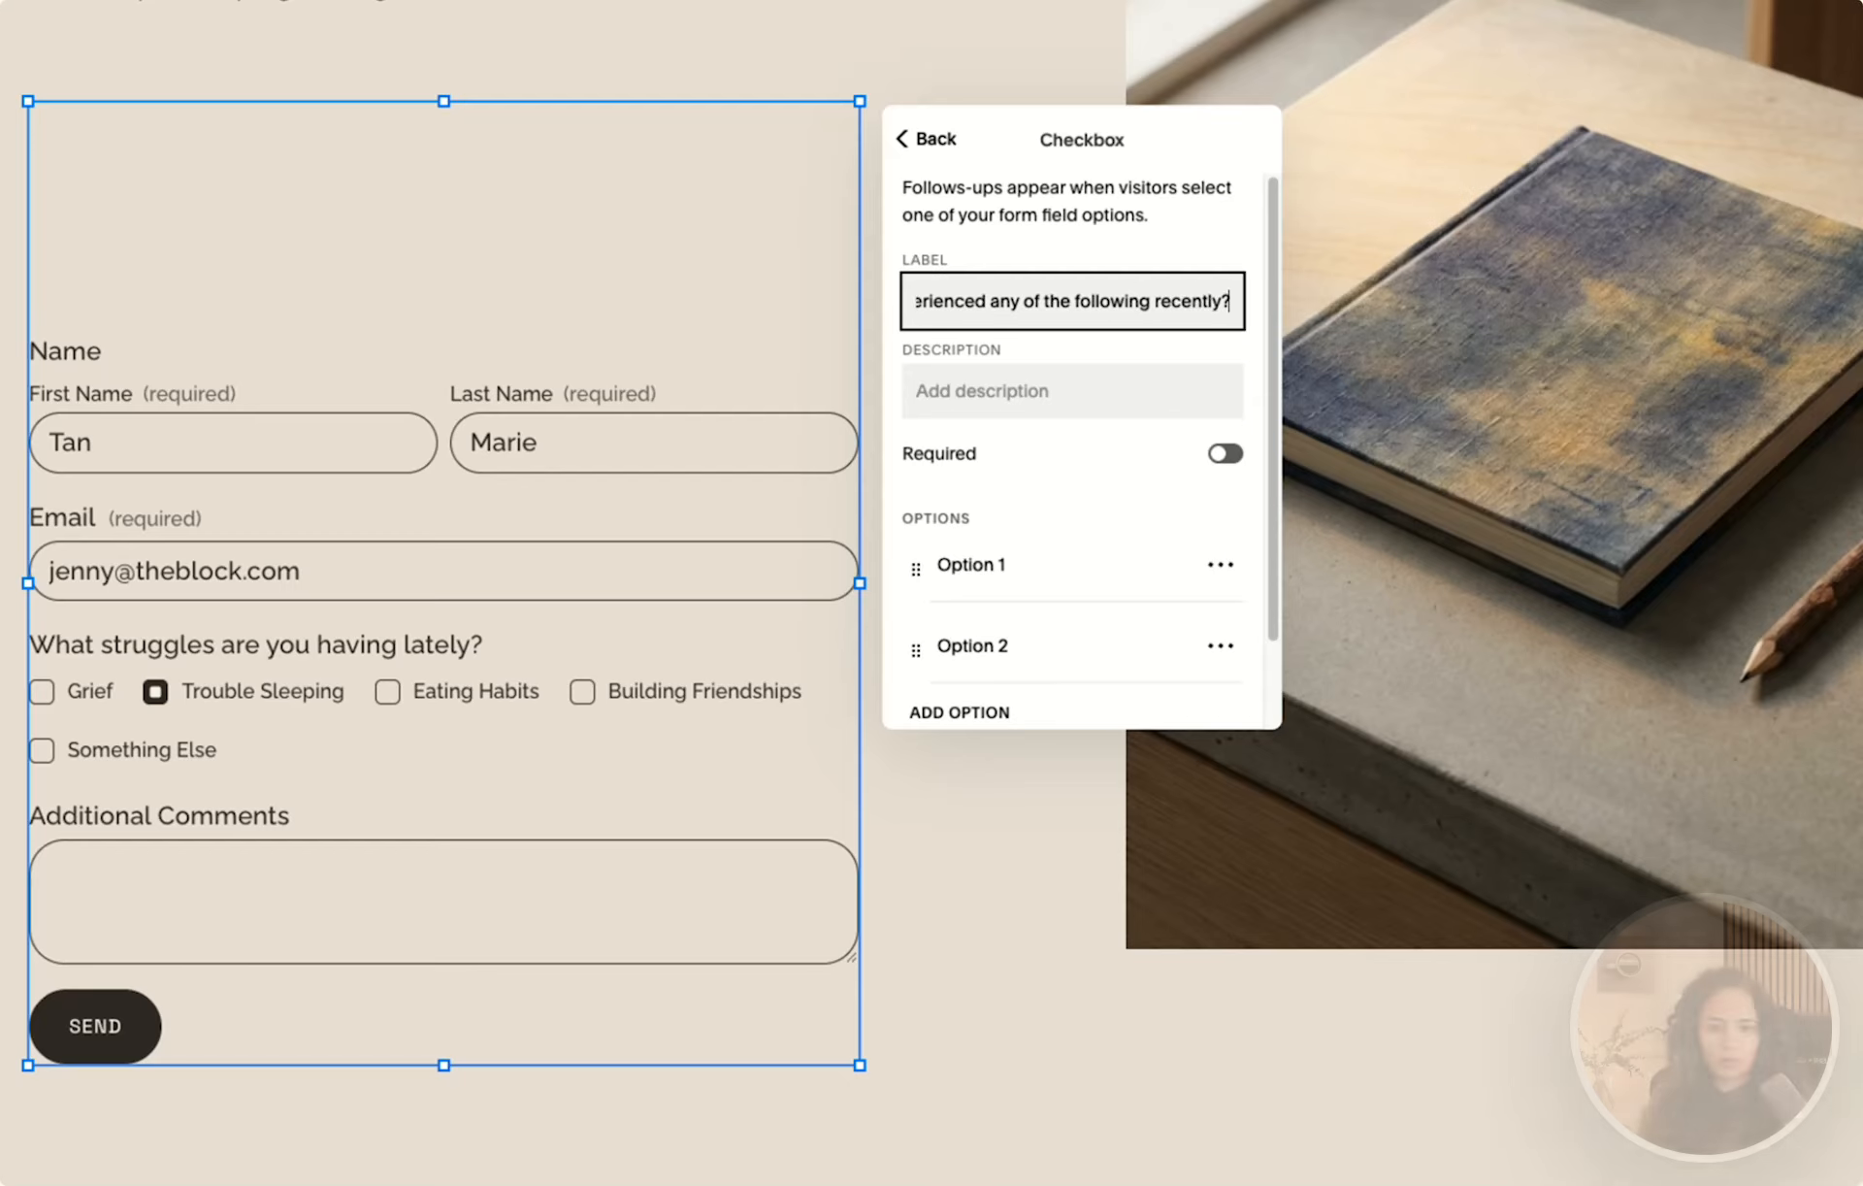
# Give the follow-up the options Moving, Graduation and Family trouble, and return to the form block's main settings.
pyautogui.scroll(-1, 1072, 451)
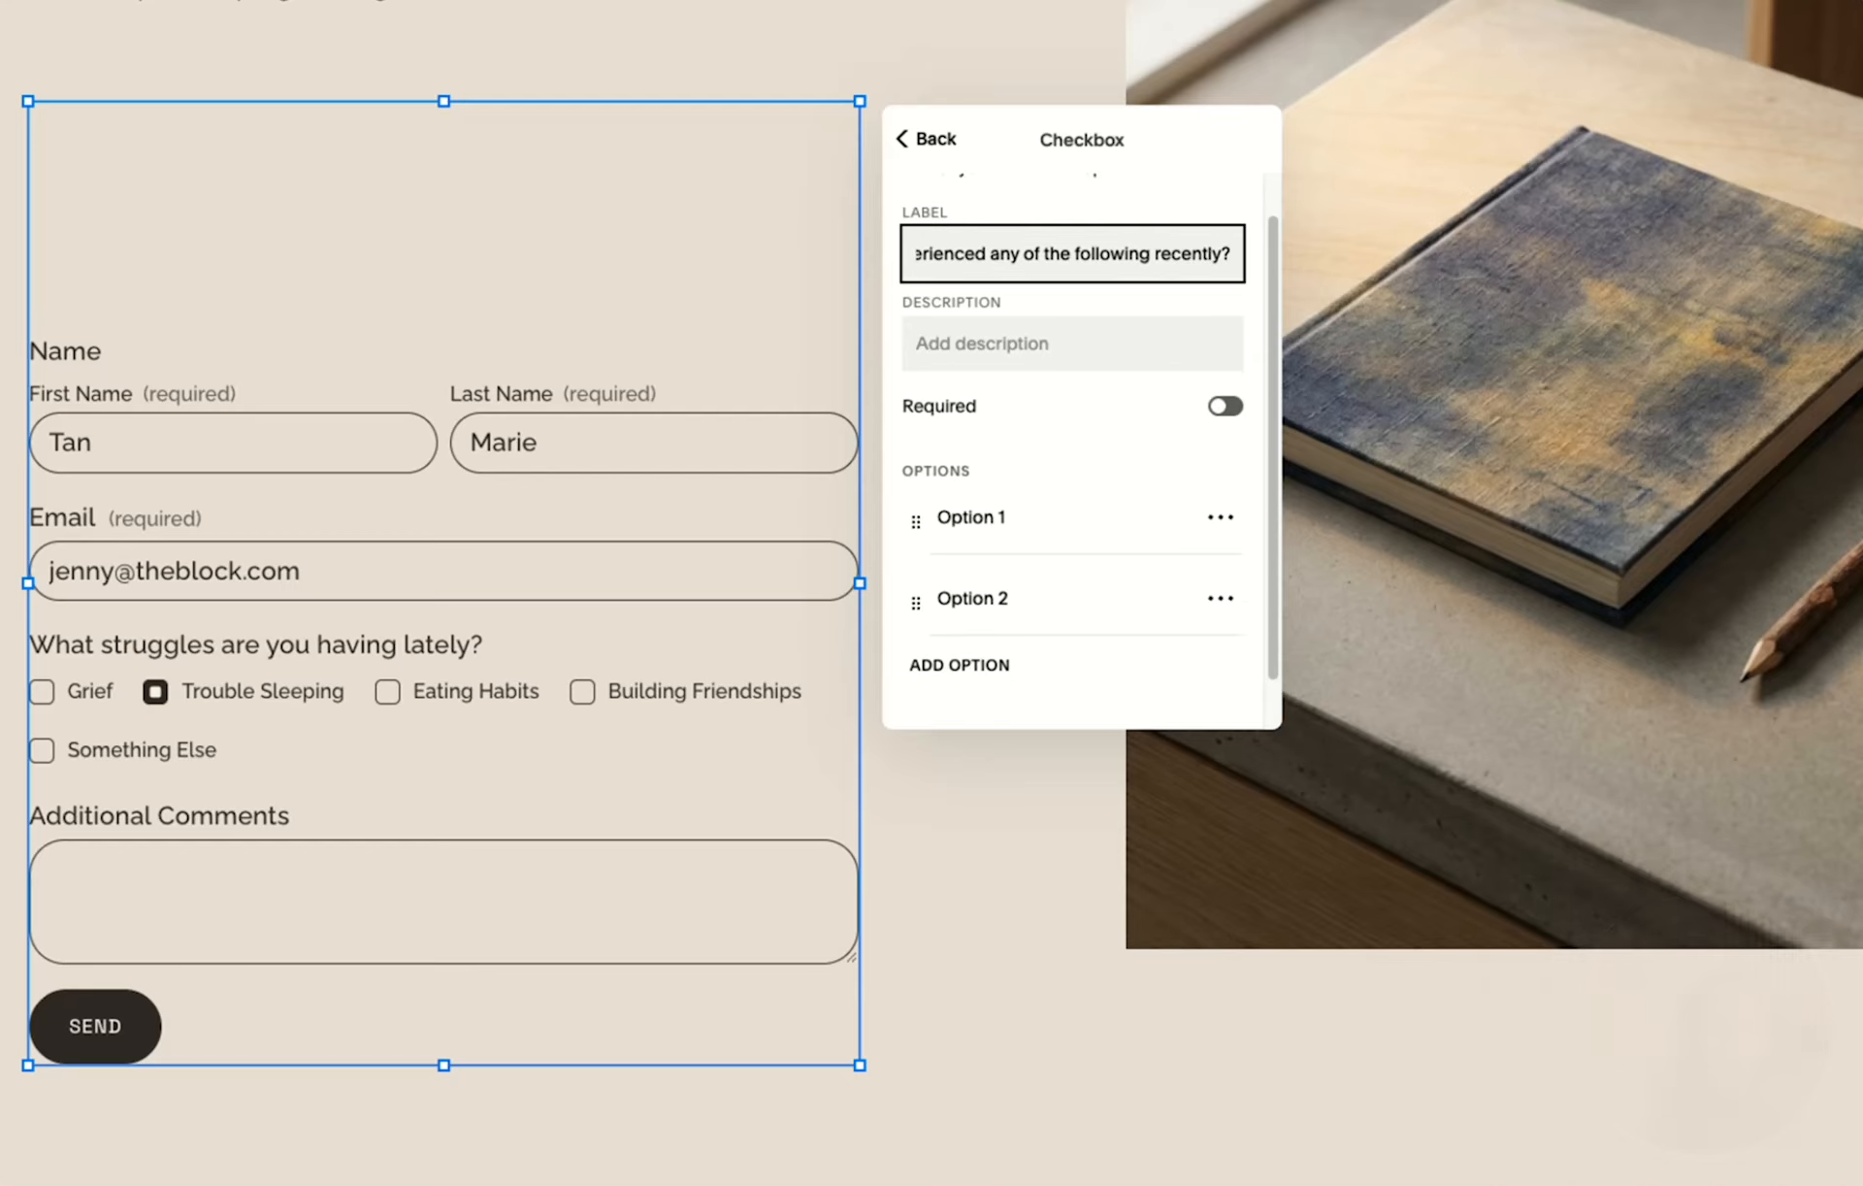
pyautogui.click(1003, 520)
pyautogui.tripleClick(1014, 527)
pyautogui.write('Move')
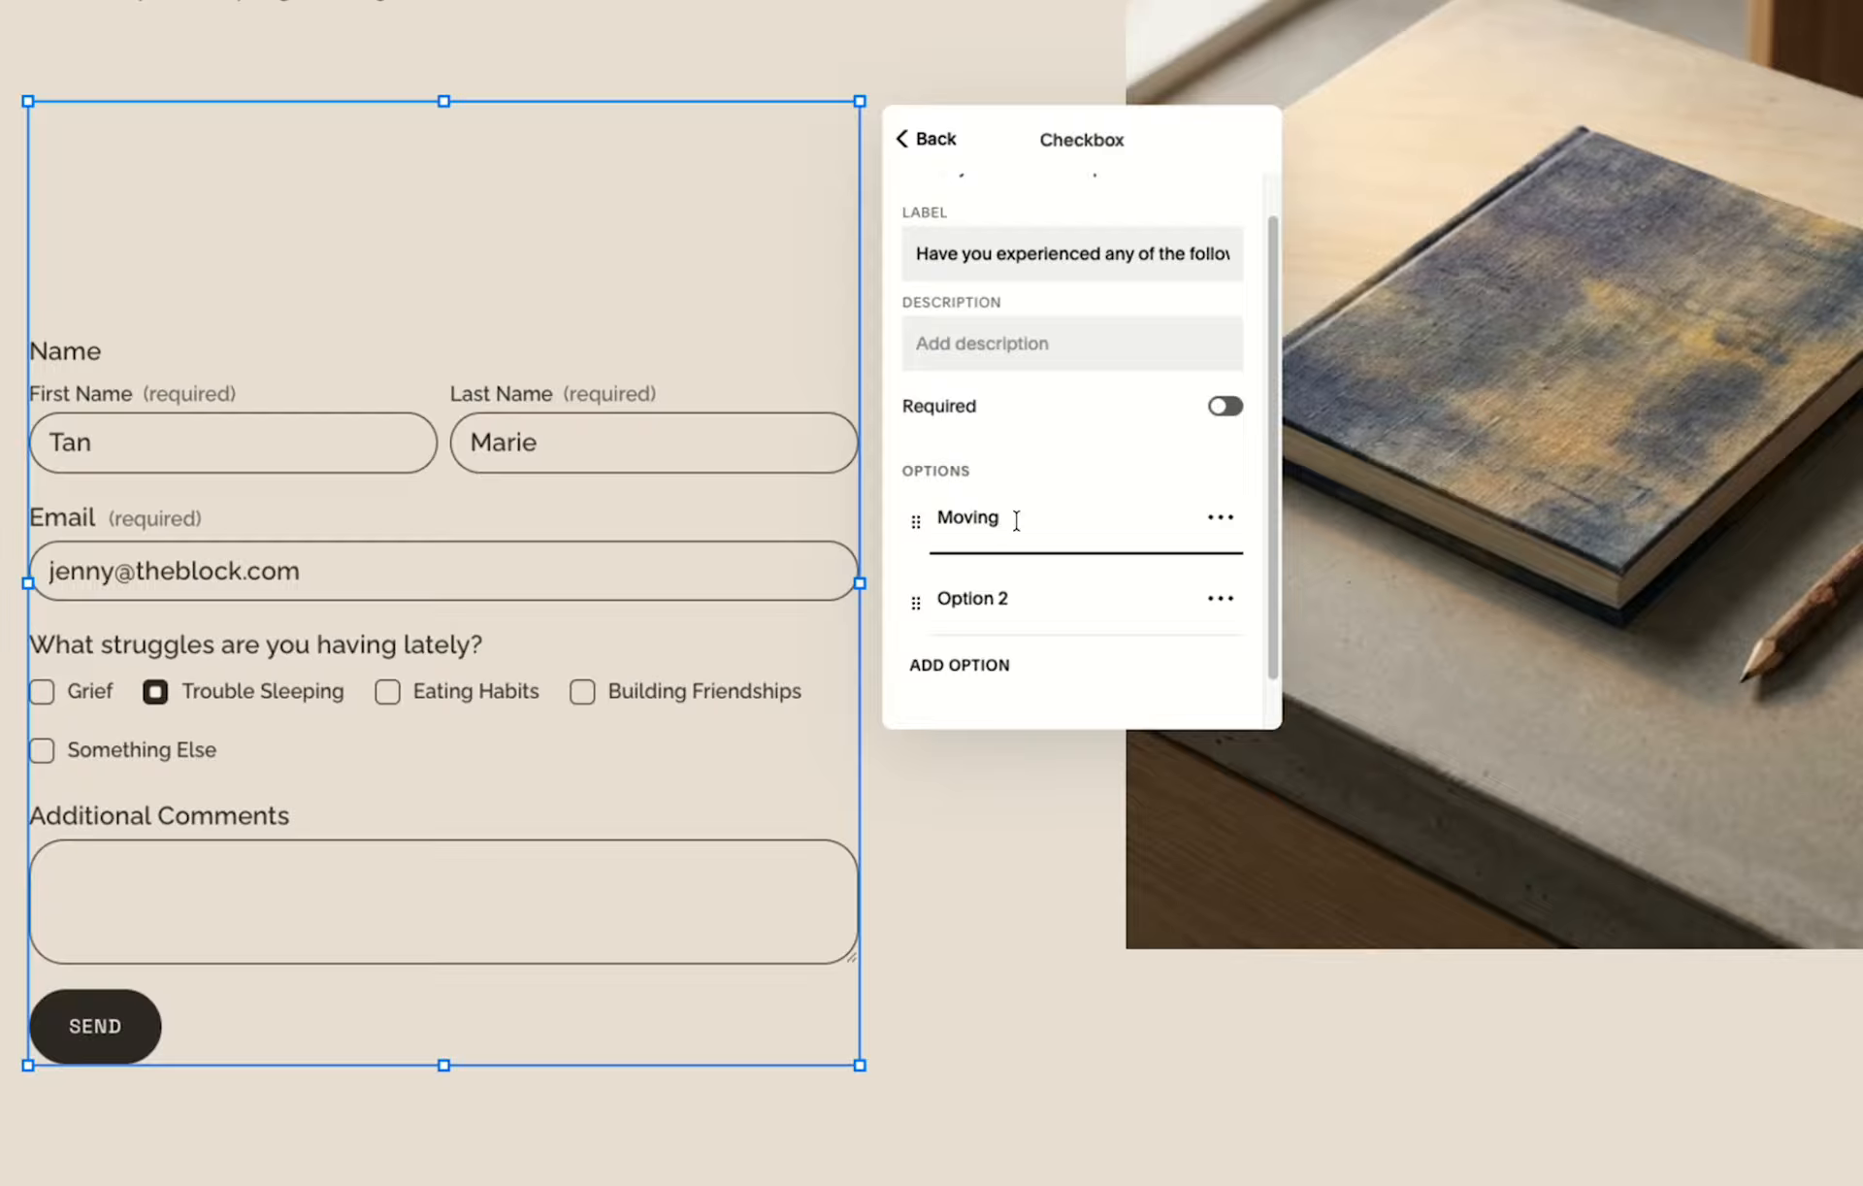
pyautogui.tripleClick(988, 598)
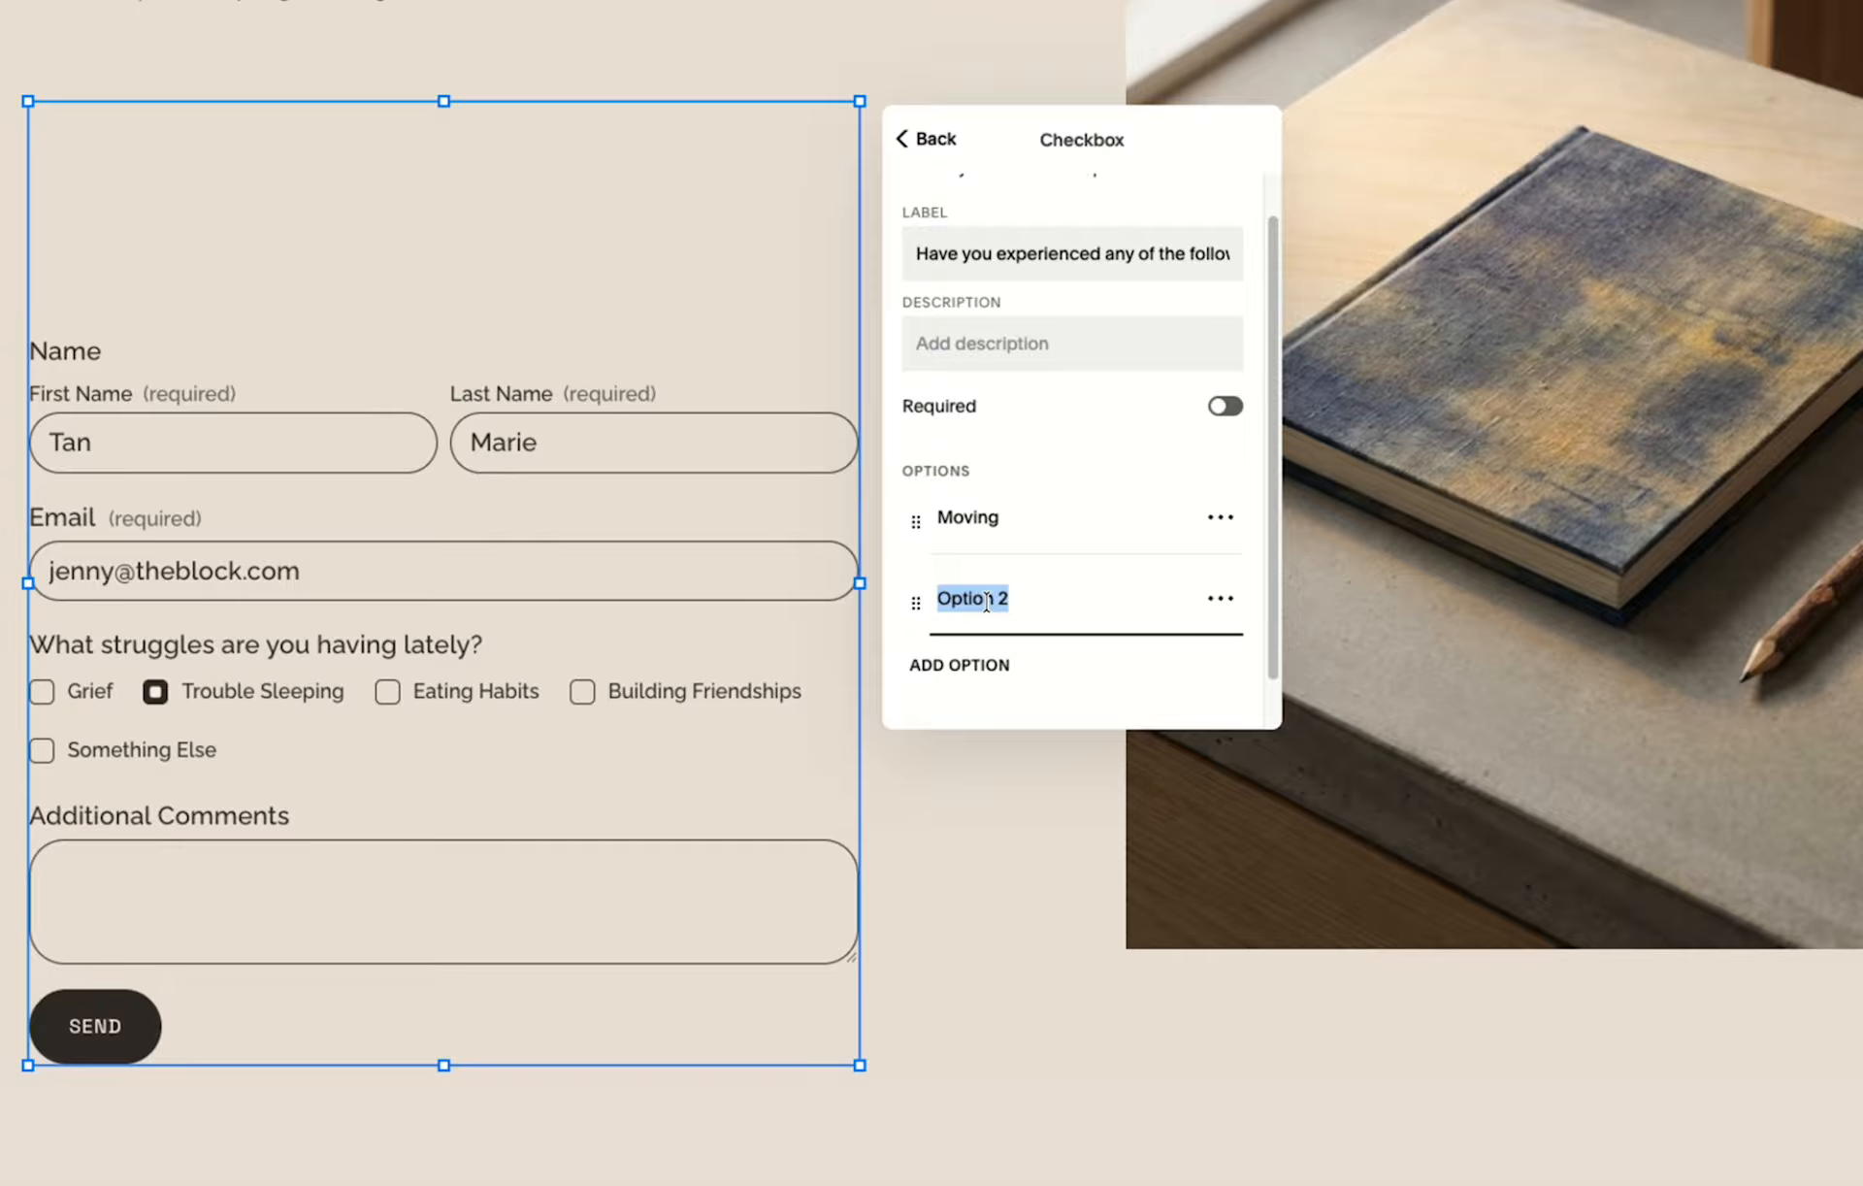
pyautogui.write('Gradua')
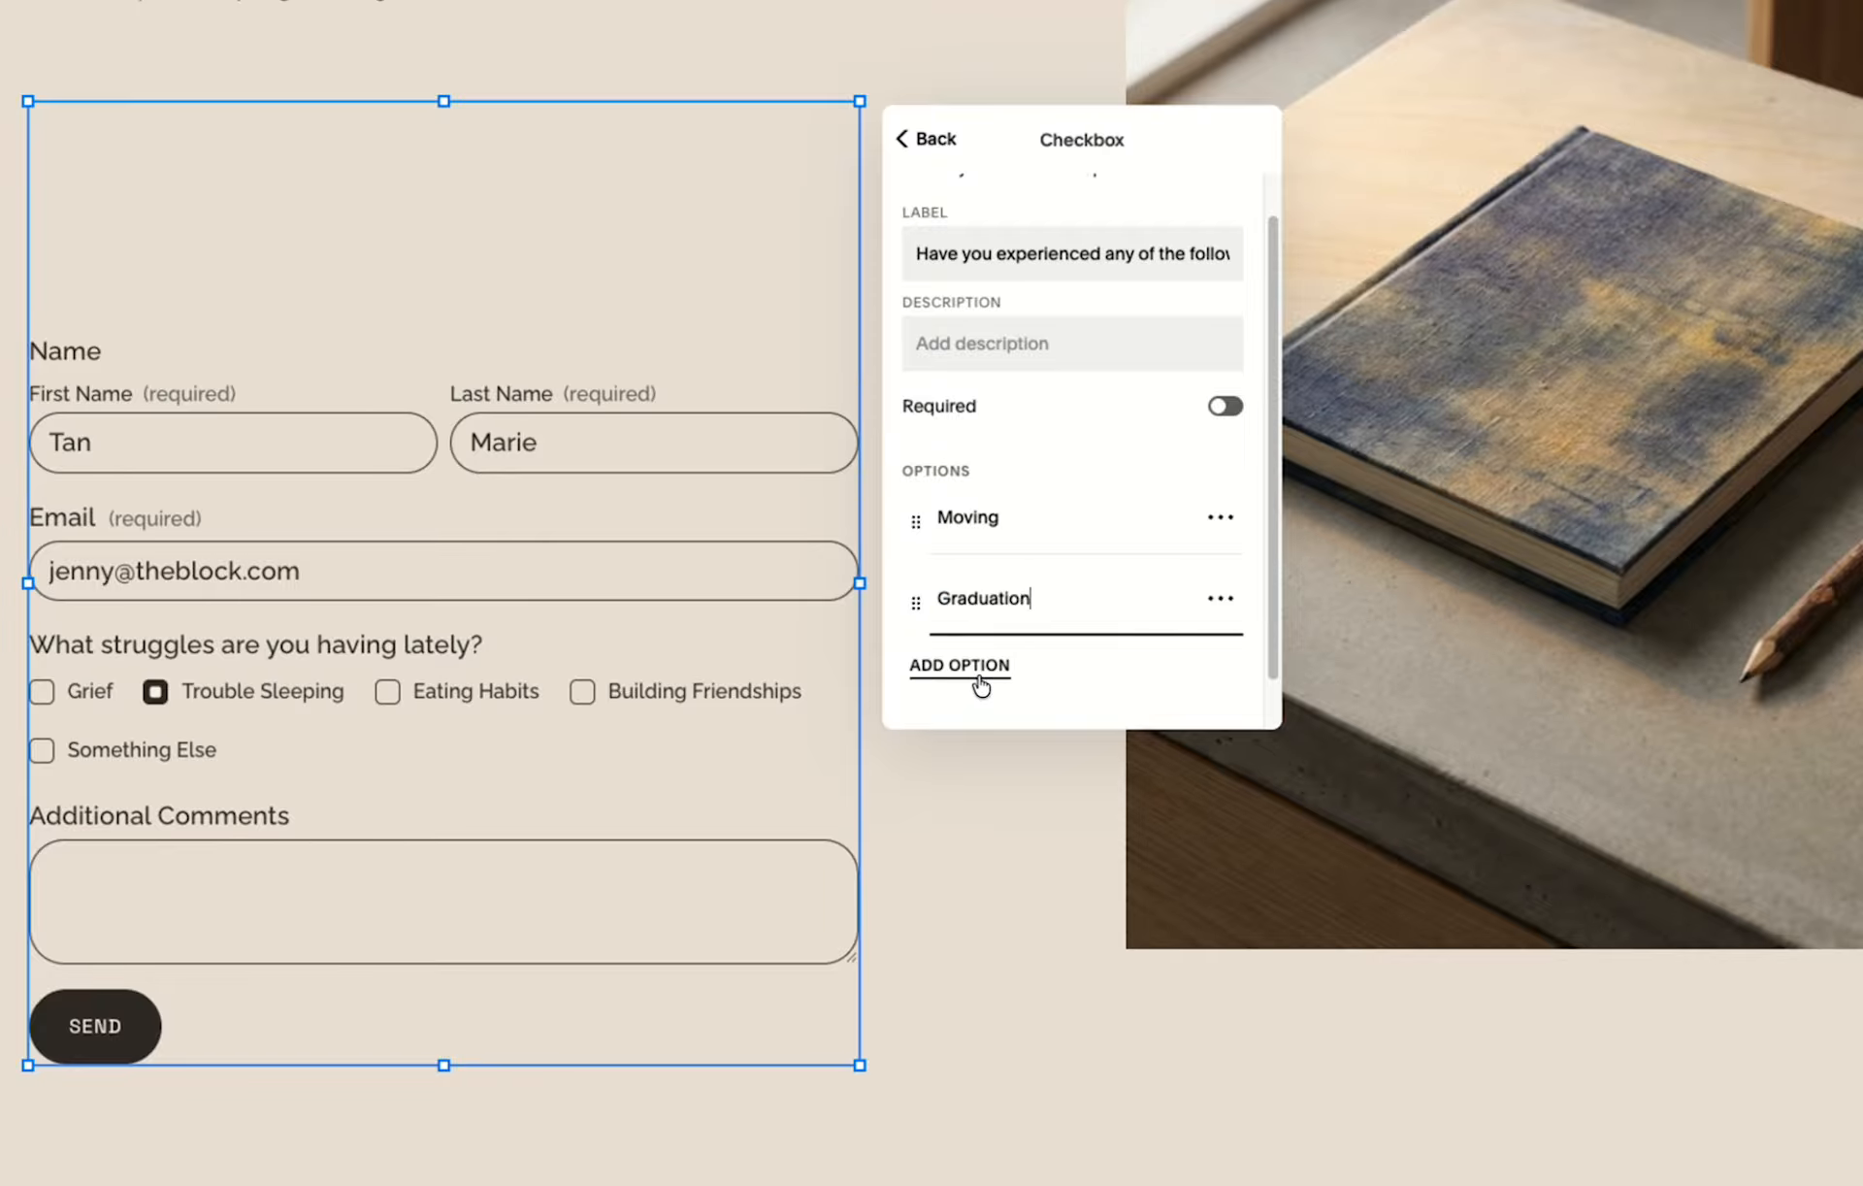
pyautogui.click(981, 686)
pyautogui.tripleClick(980, 676)
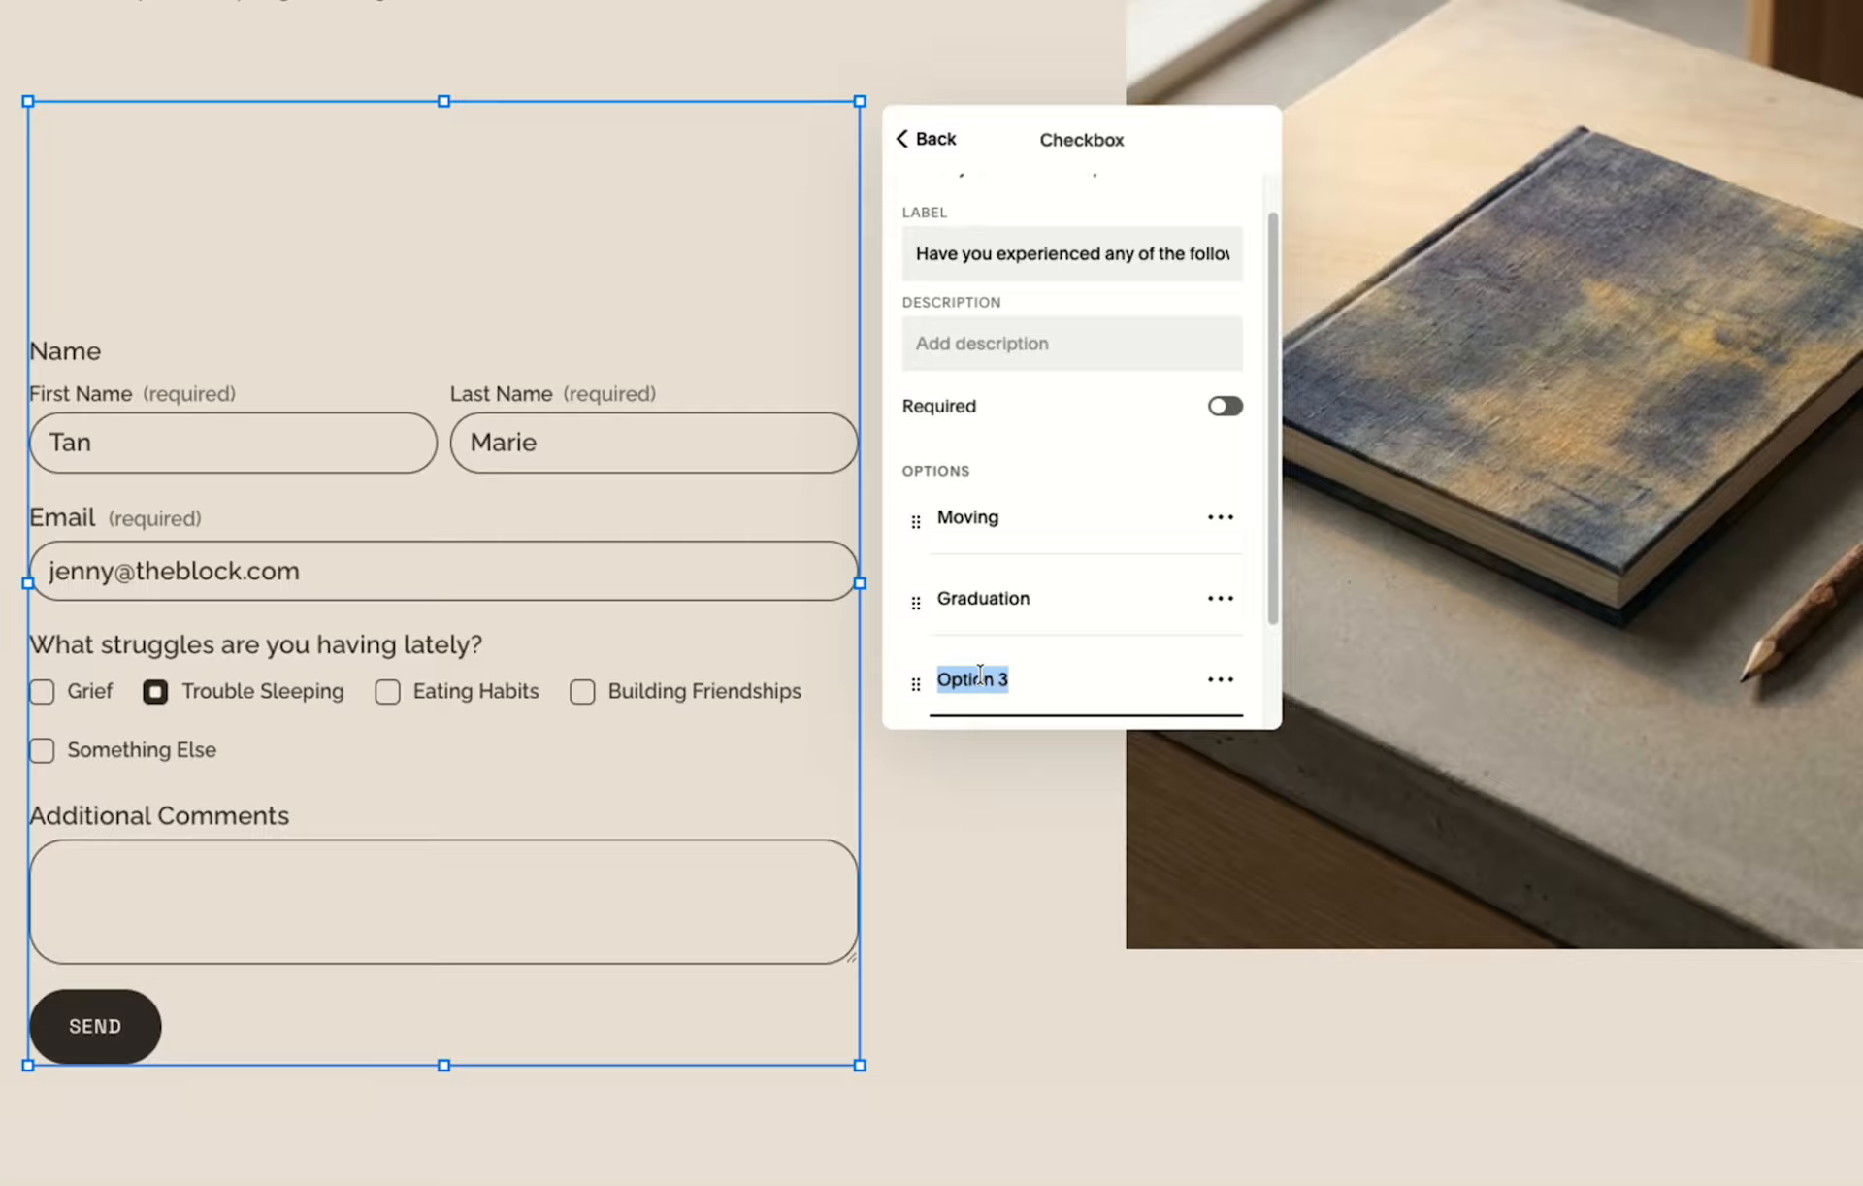
pyautogui.write('Family trouble')
pyautogui.scroll(-1, 1011, 643)
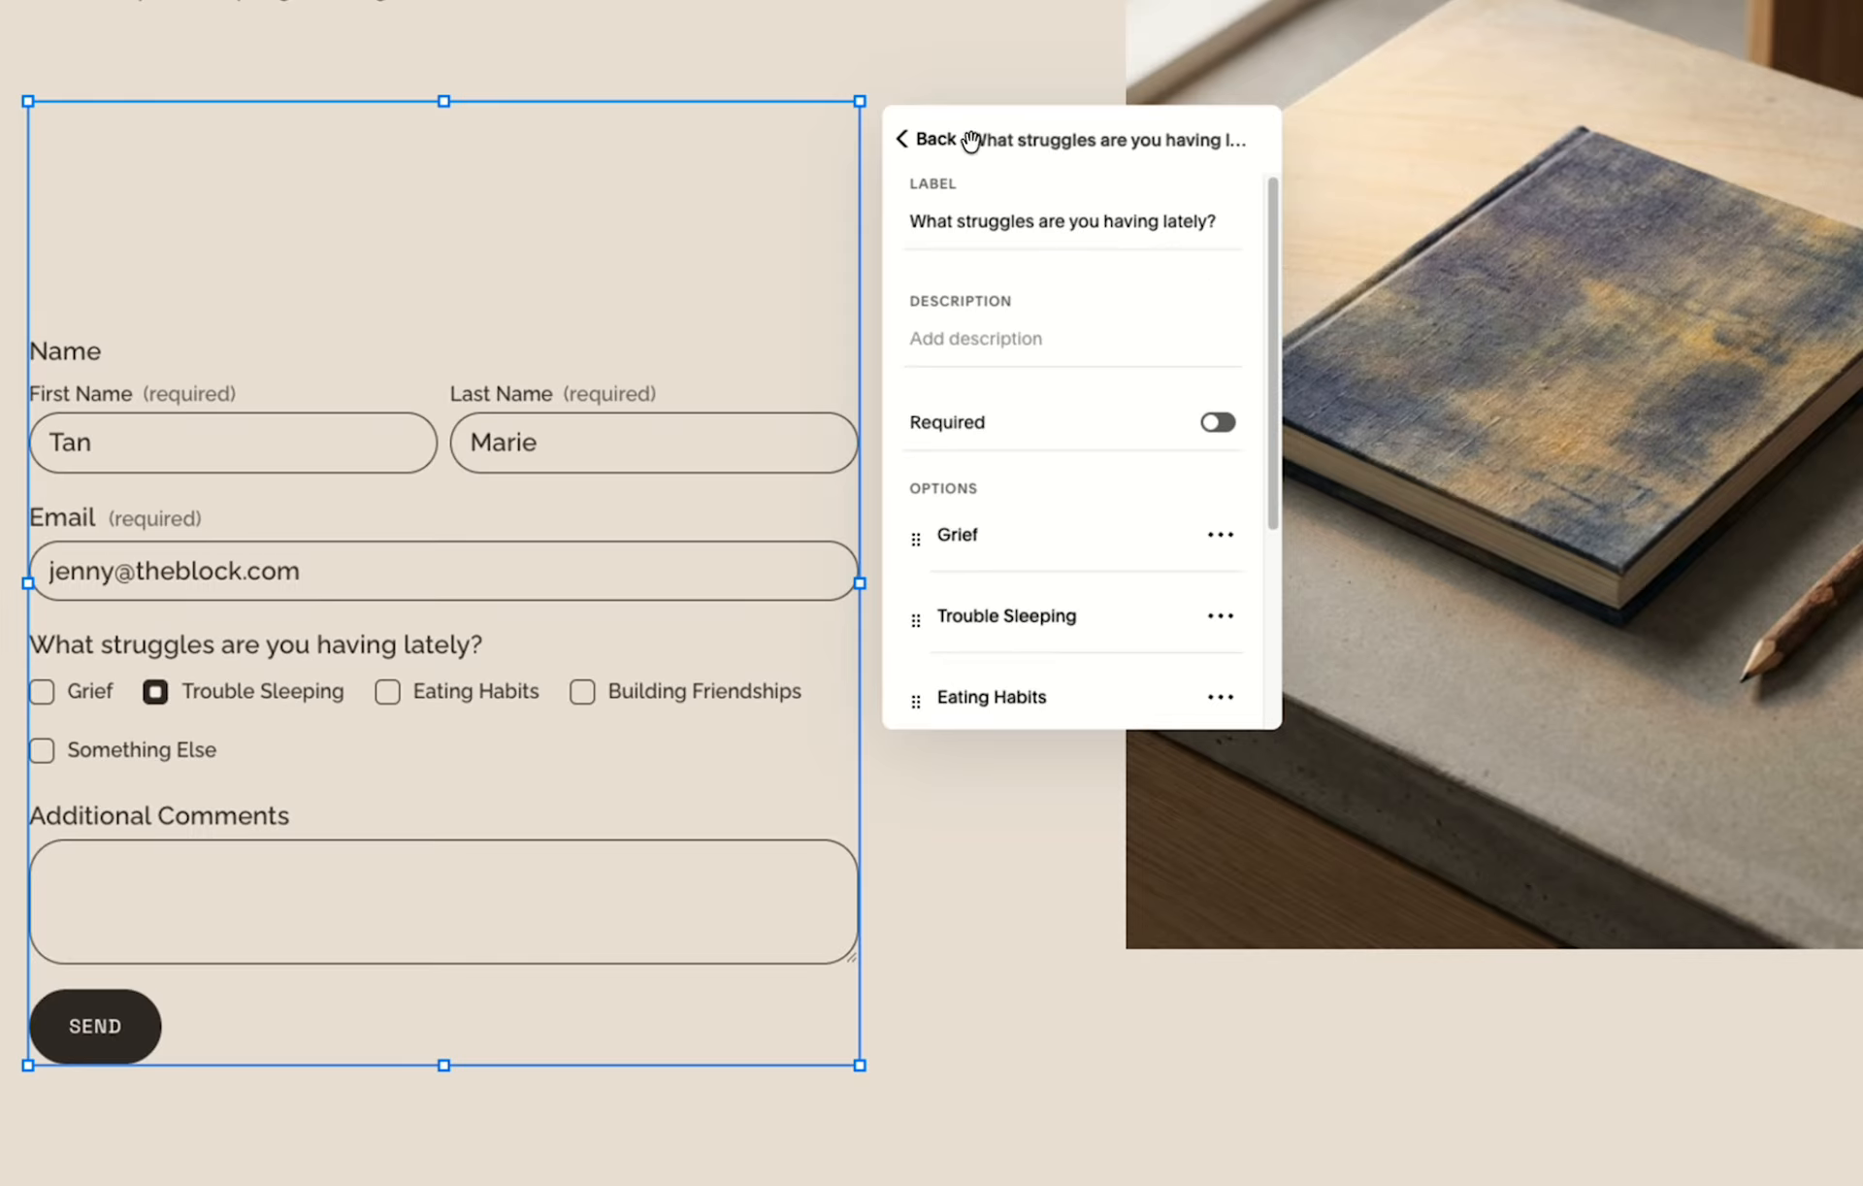
pyautogui.click(935, 140)
pyautogui.click(935, 139)
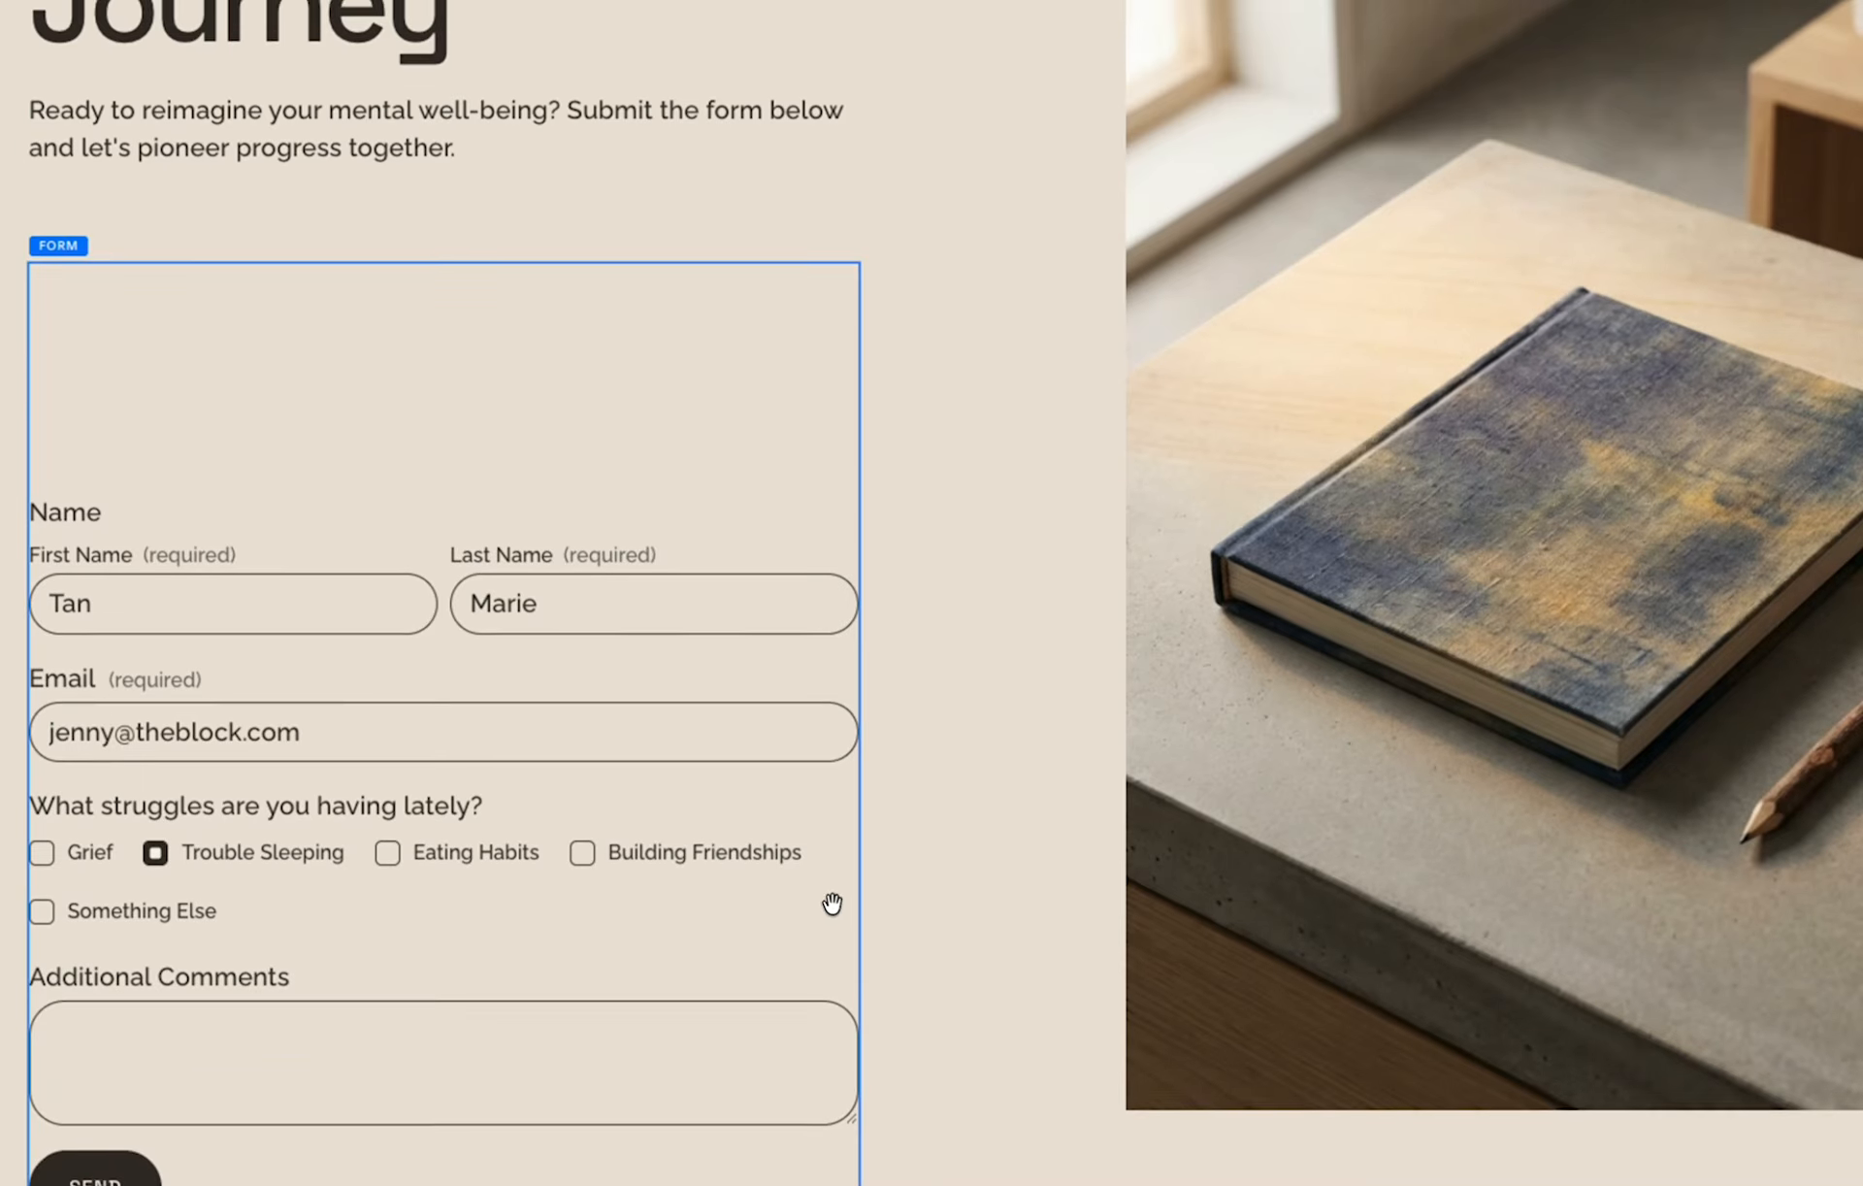
# Shorten the form block from its lower edge to remove the empty space, and deselect it.
pyautogui.scroll(-1, 831, 902)
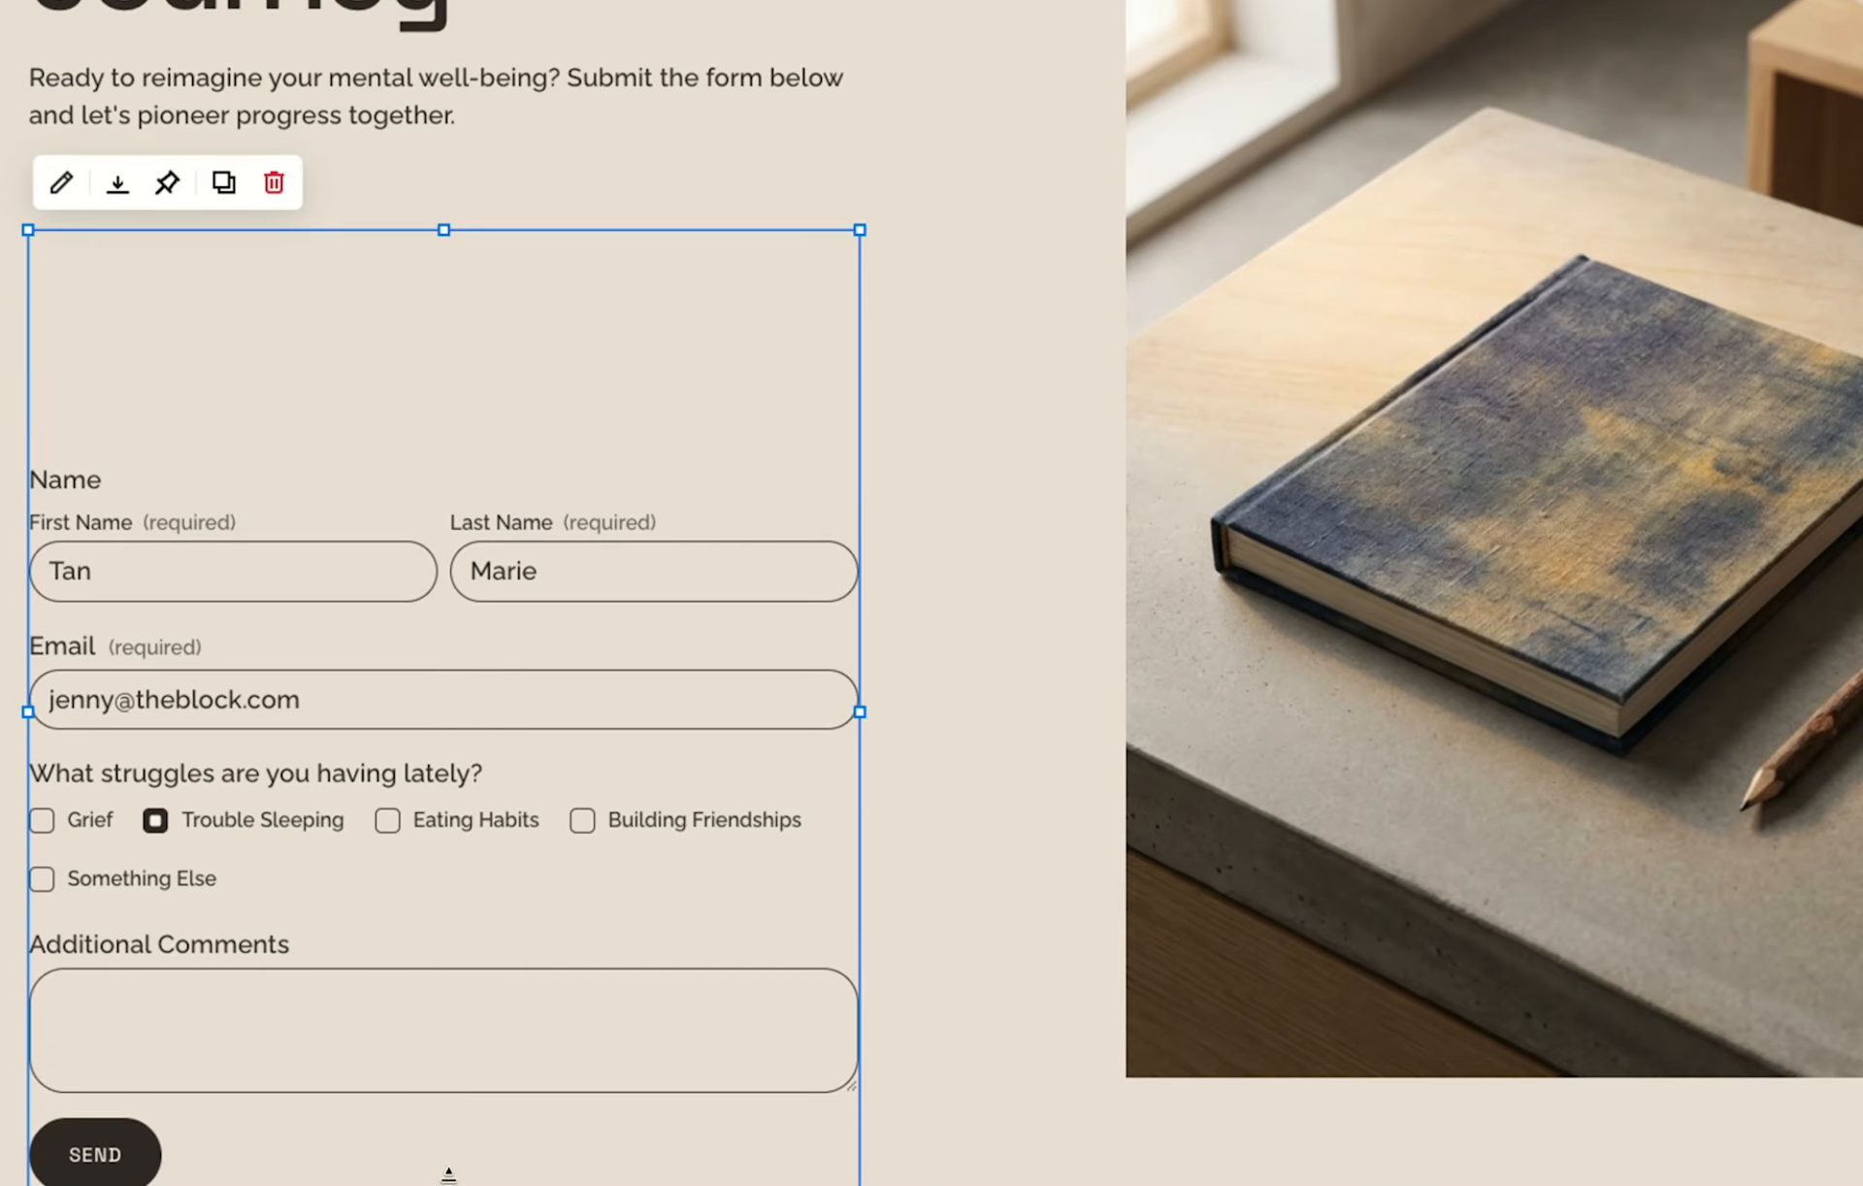
pyautogui.moveTo(448, 1179); pyautogui.dragTo(456, 881)
pyautogui.click(540, 1015)
# Preview the form, test the struggle options including Eating Habits and Building Friendships, and tick Moving in the follow-up.
pyautogui.scroll(1, 931, 593)
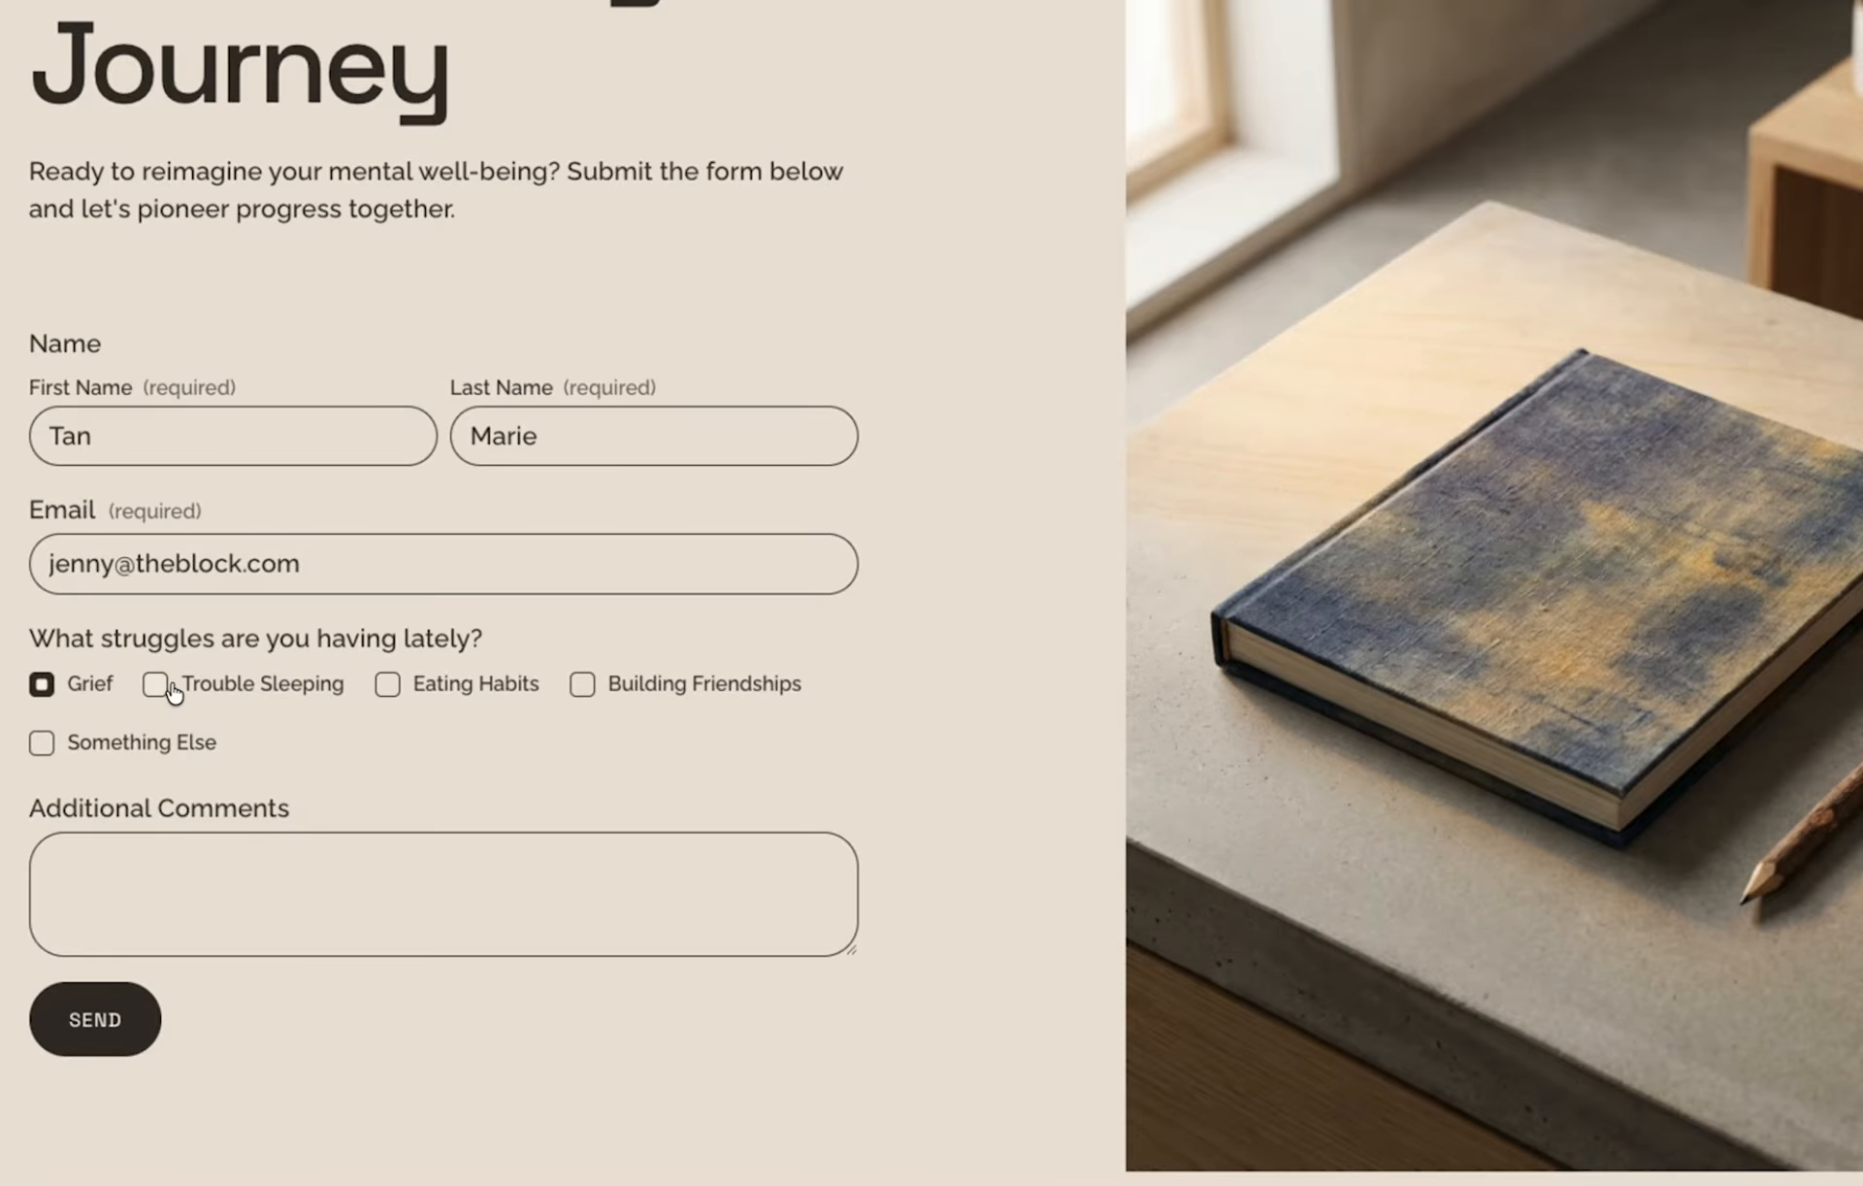
pyautogui.click(514, 689)
pyautogui.click(617, 689)
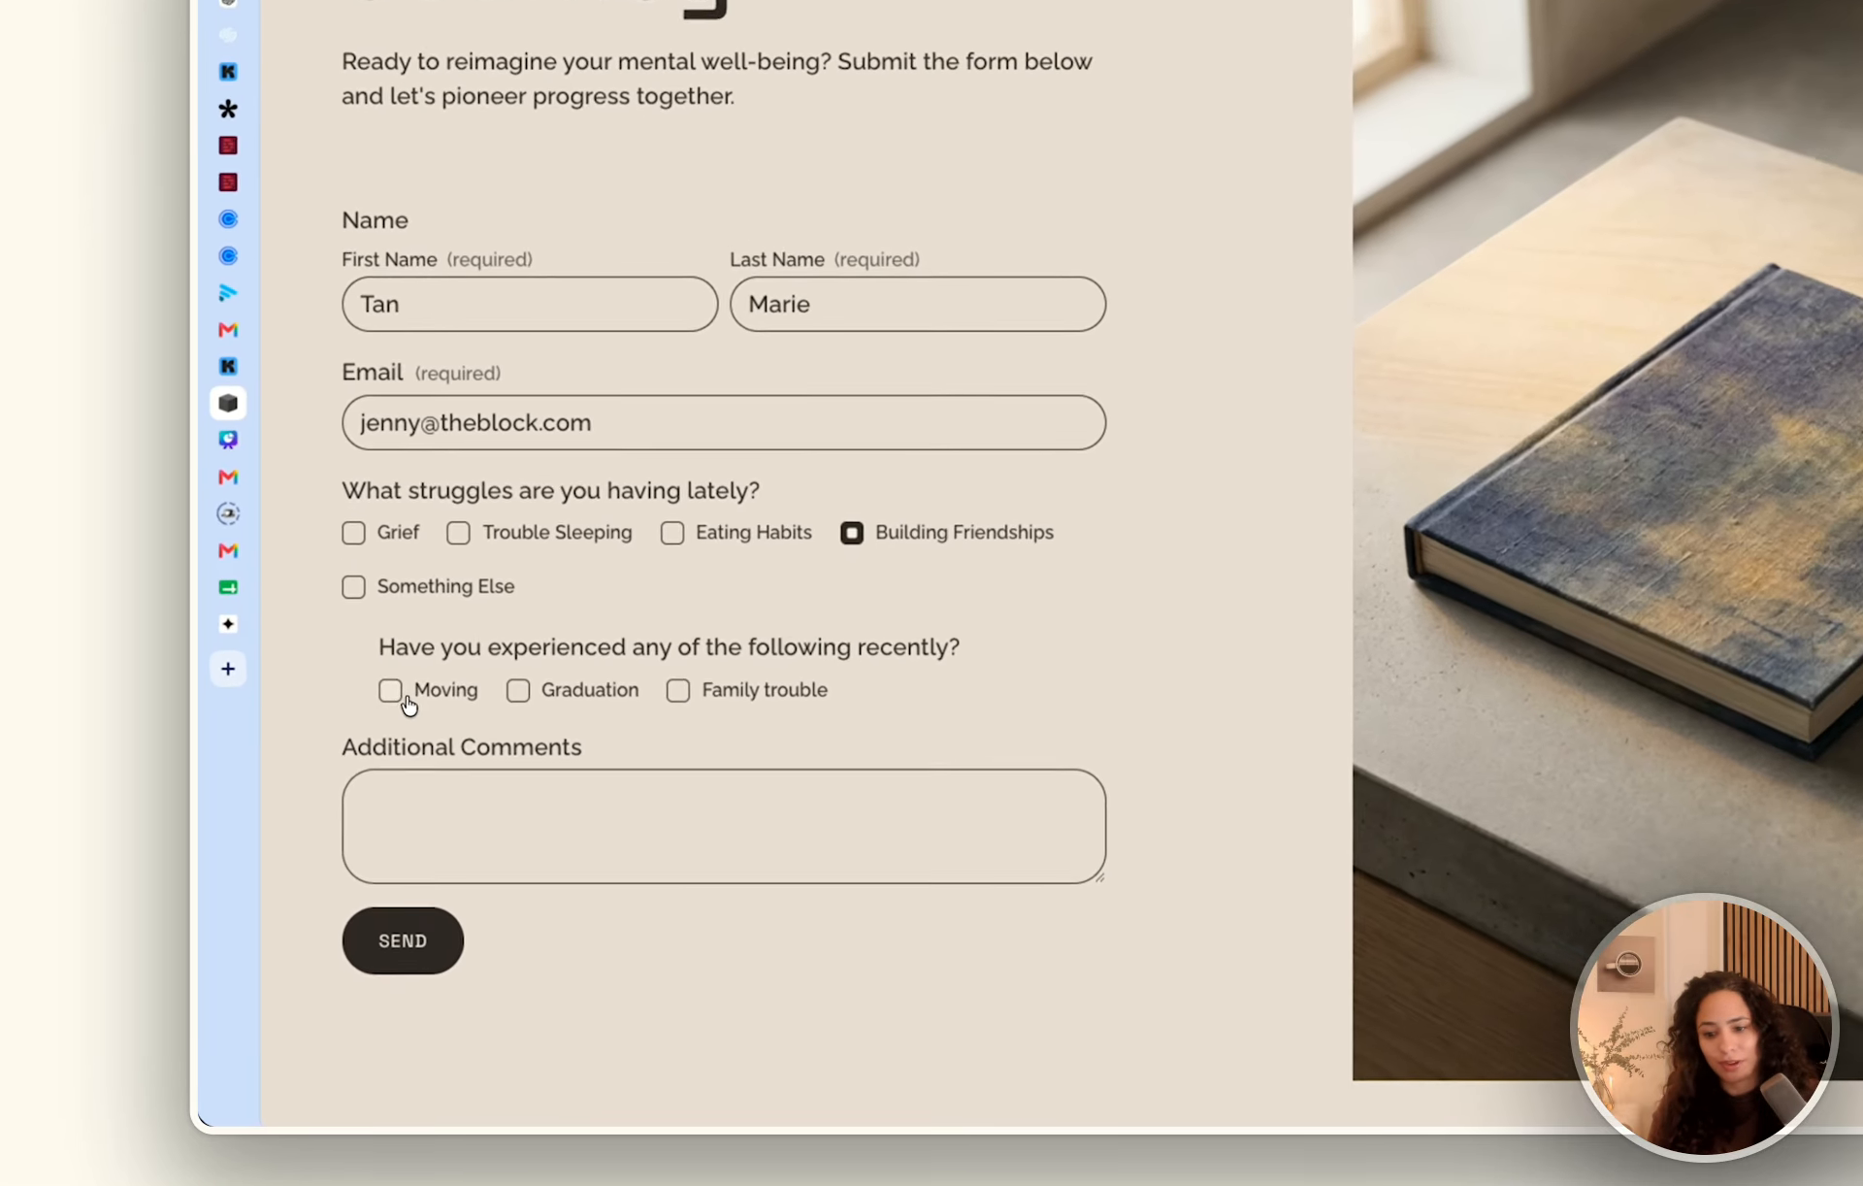
pyautogui.click(376, 827)
# Enter "We just moved from Chicago to Phoenix!" as the additional comment in the previewed form, and leave the preview.
pyautogui.click(410, 919)
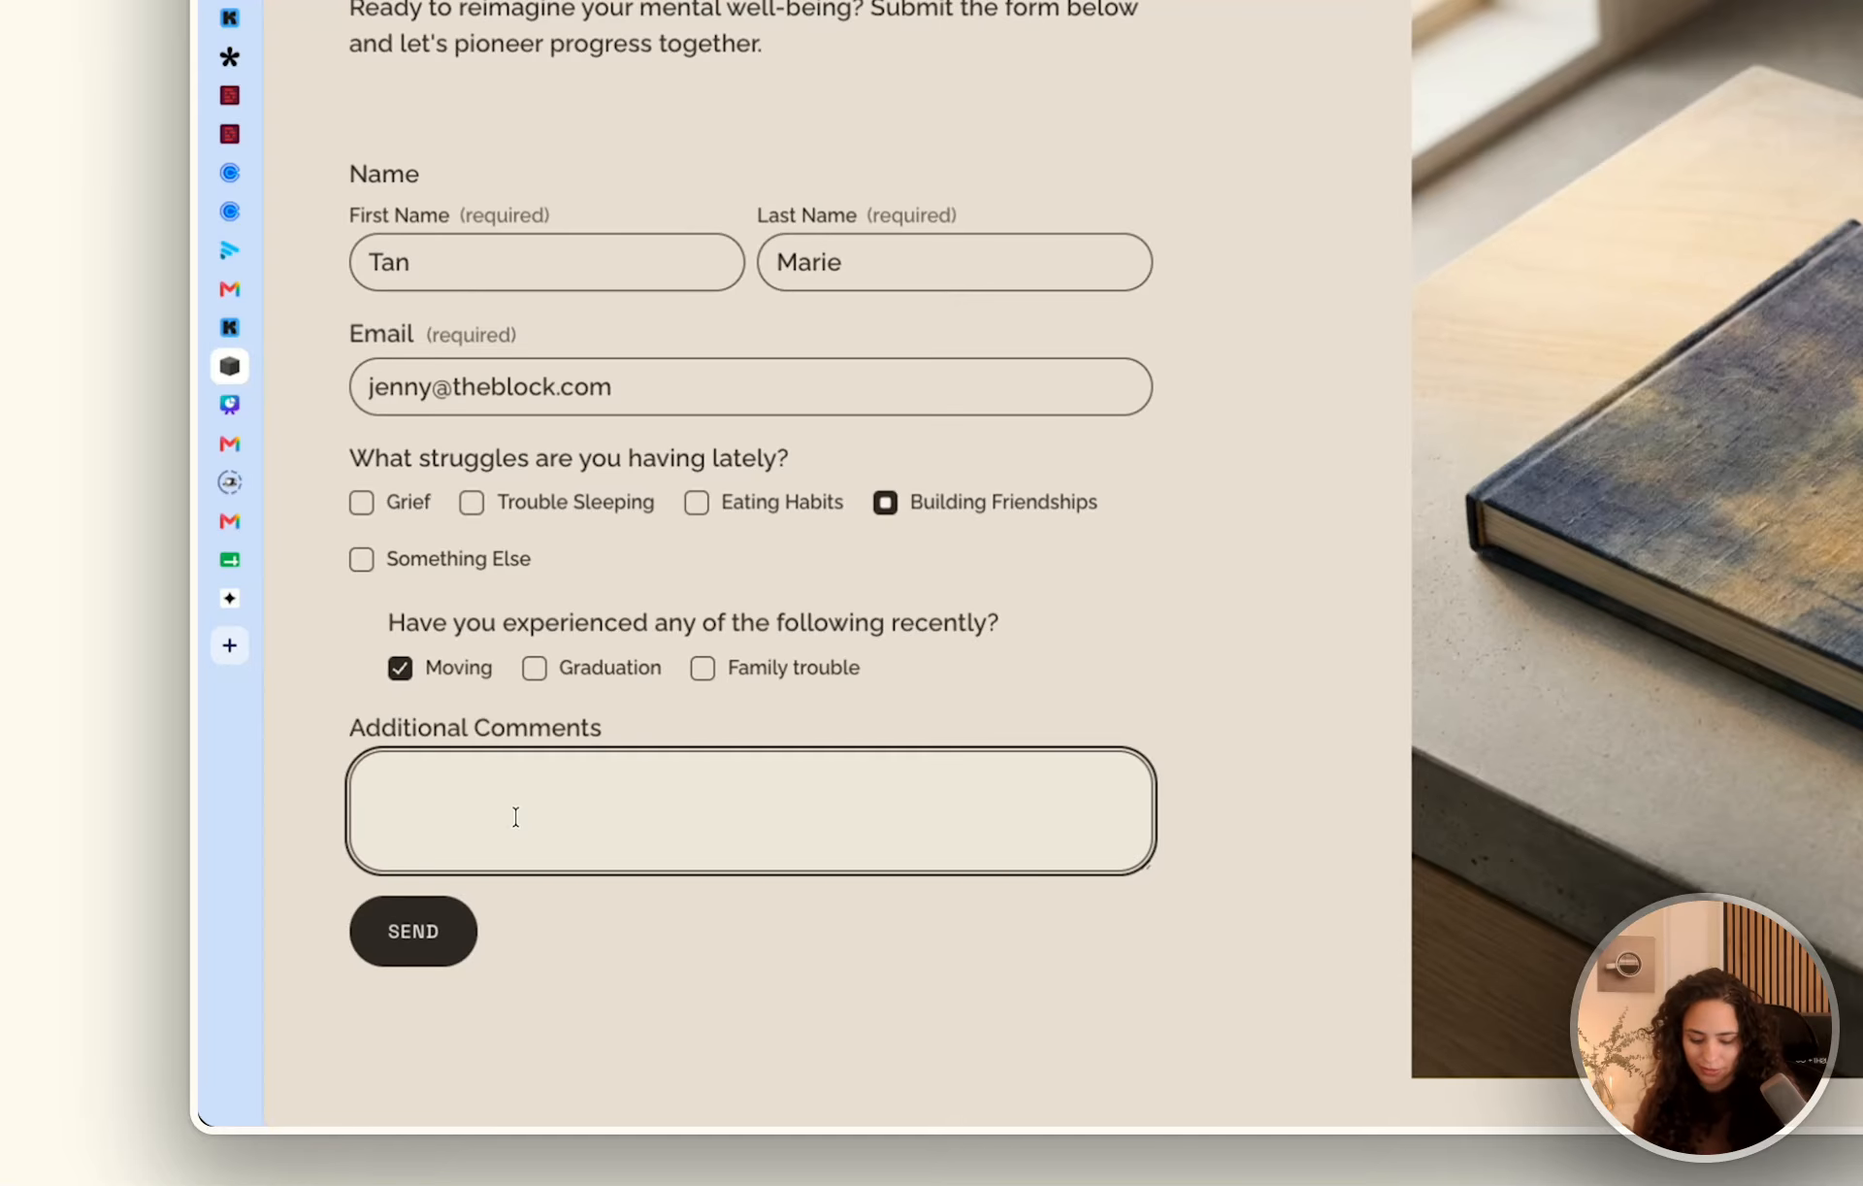
pyautogui.write('We just moved from Chicago to')
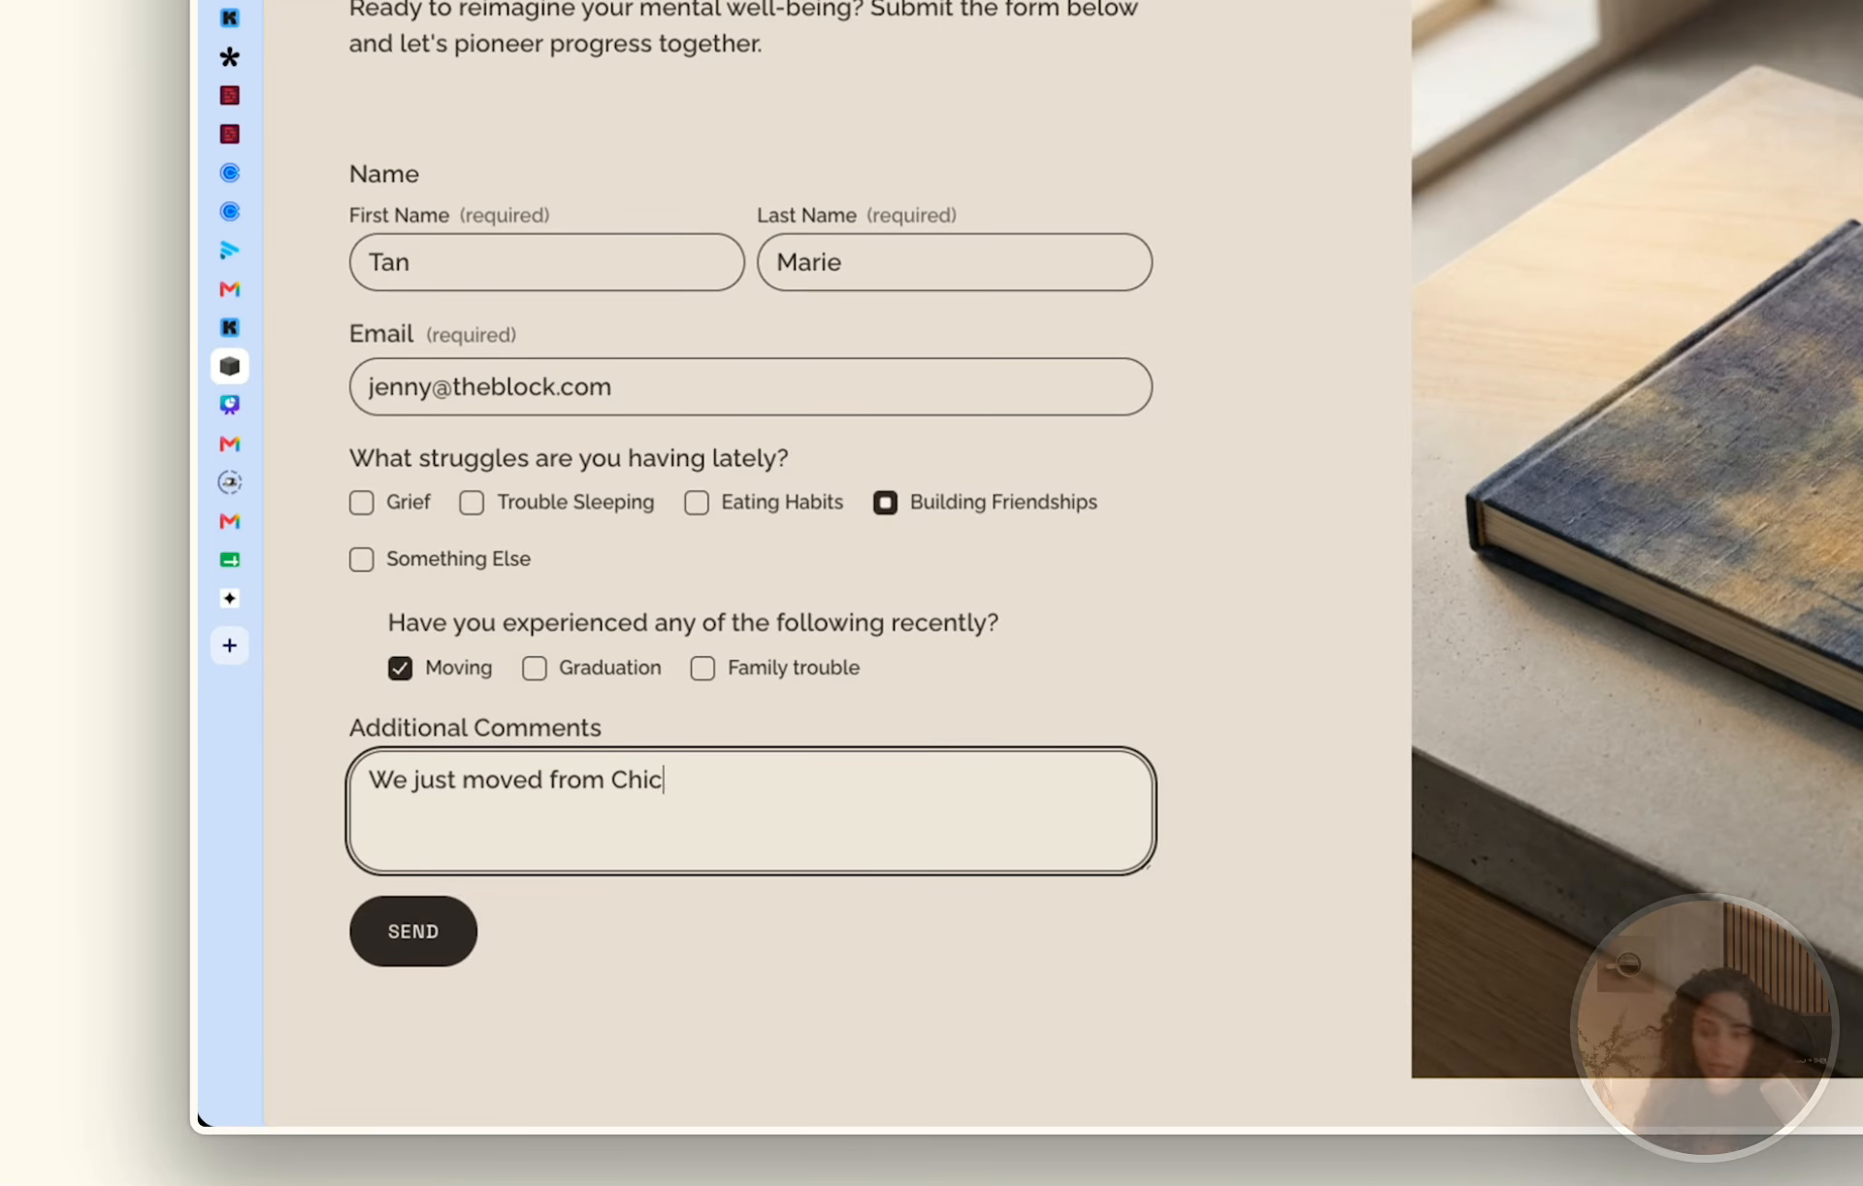
pyautogui.write(' Phoenix!')
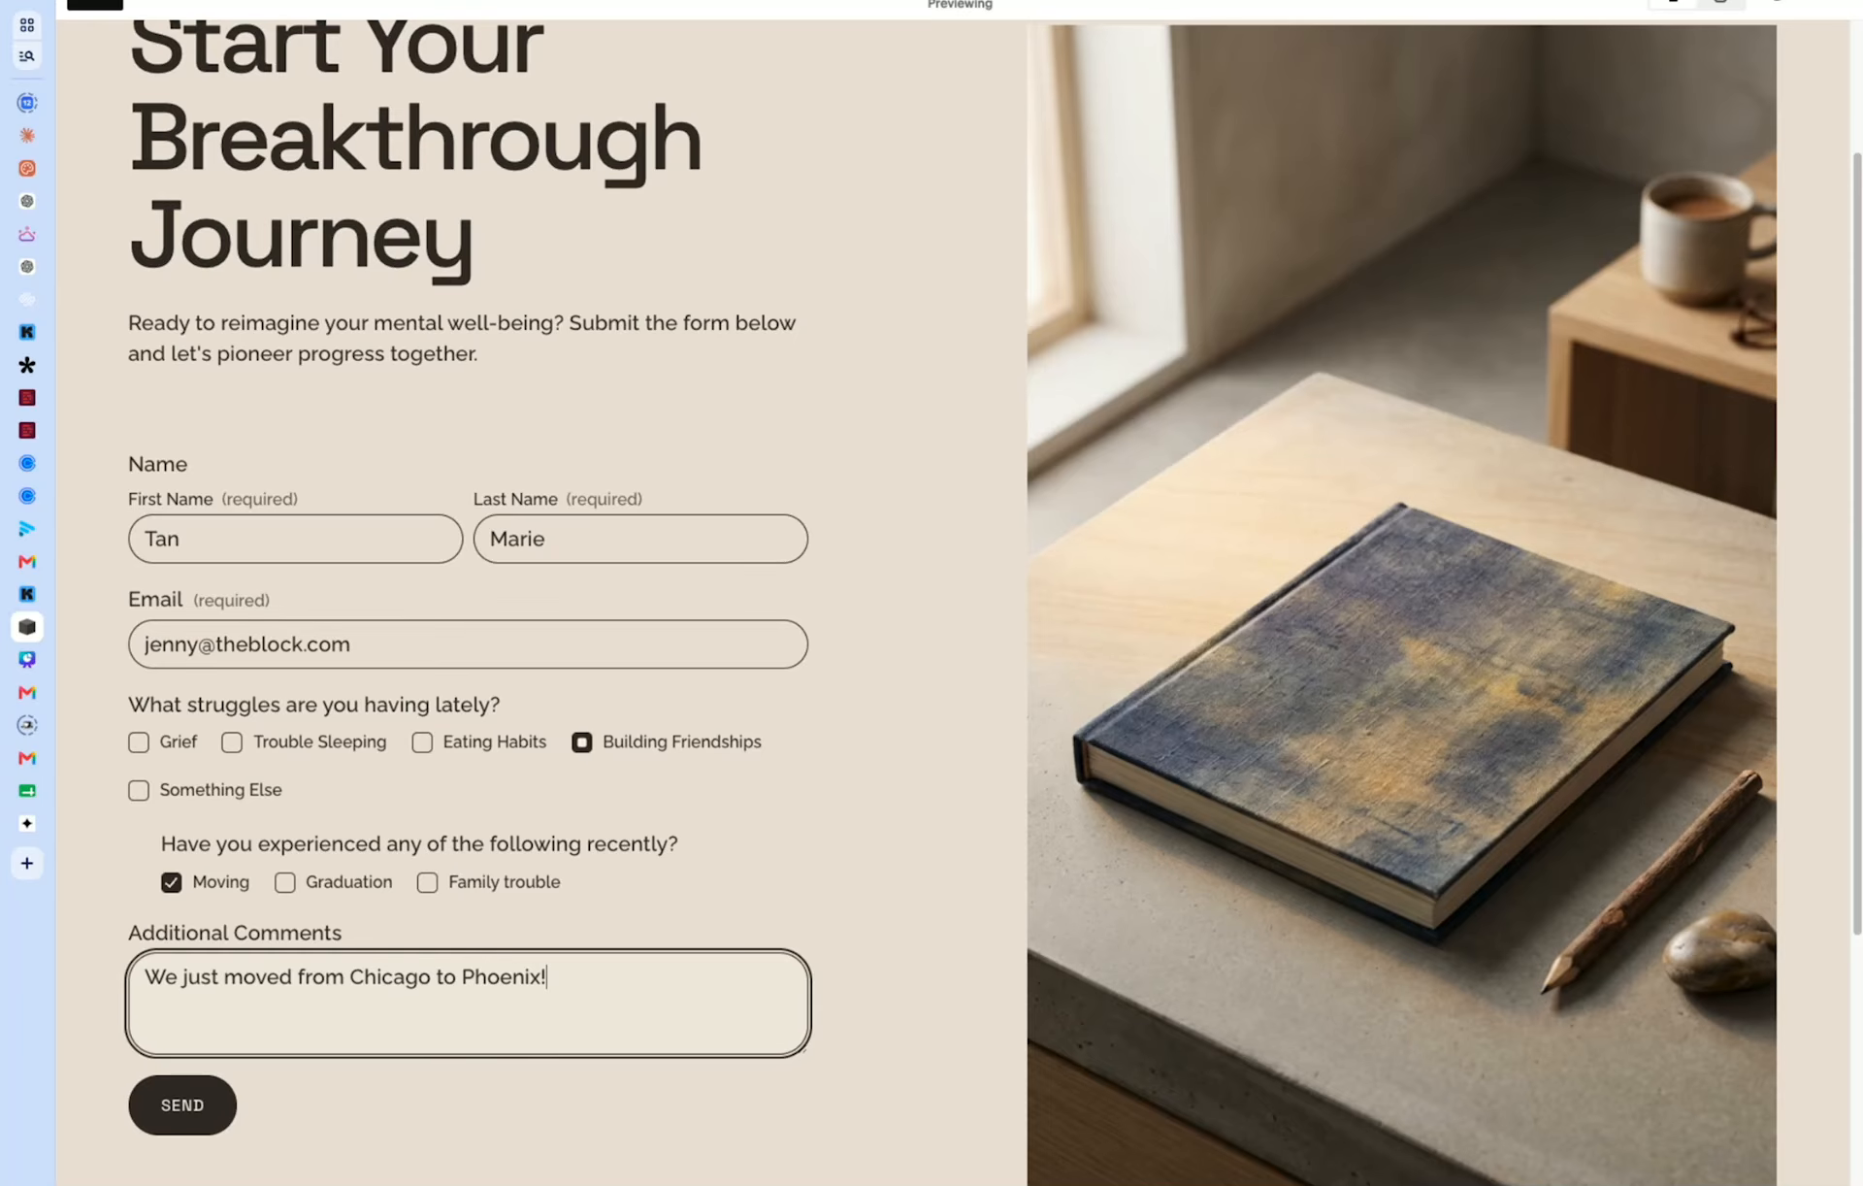
pyautogui.click(174, 1125)
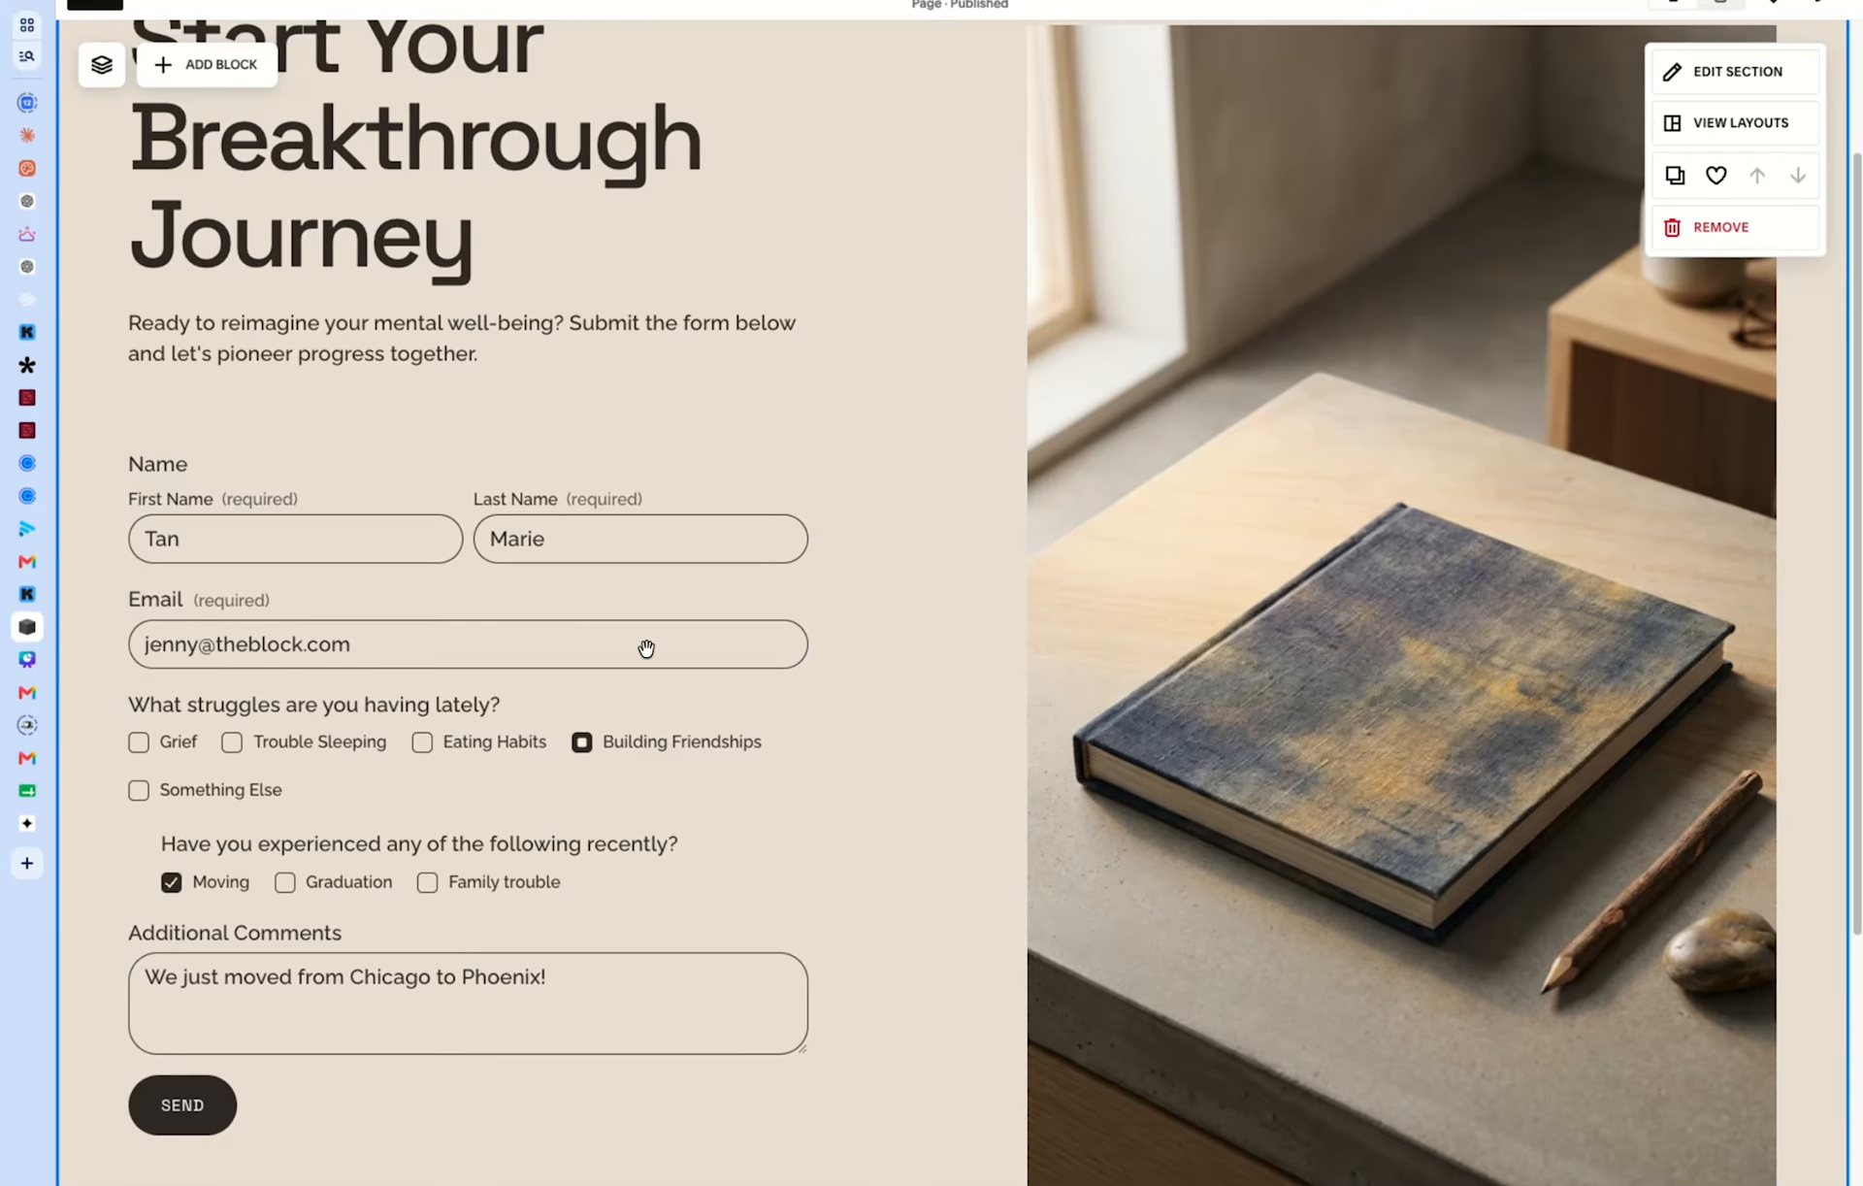
# Open the form's post-submit settings and switch the after-submission action to Message.
pyautogui.doubleClick(582, 678)
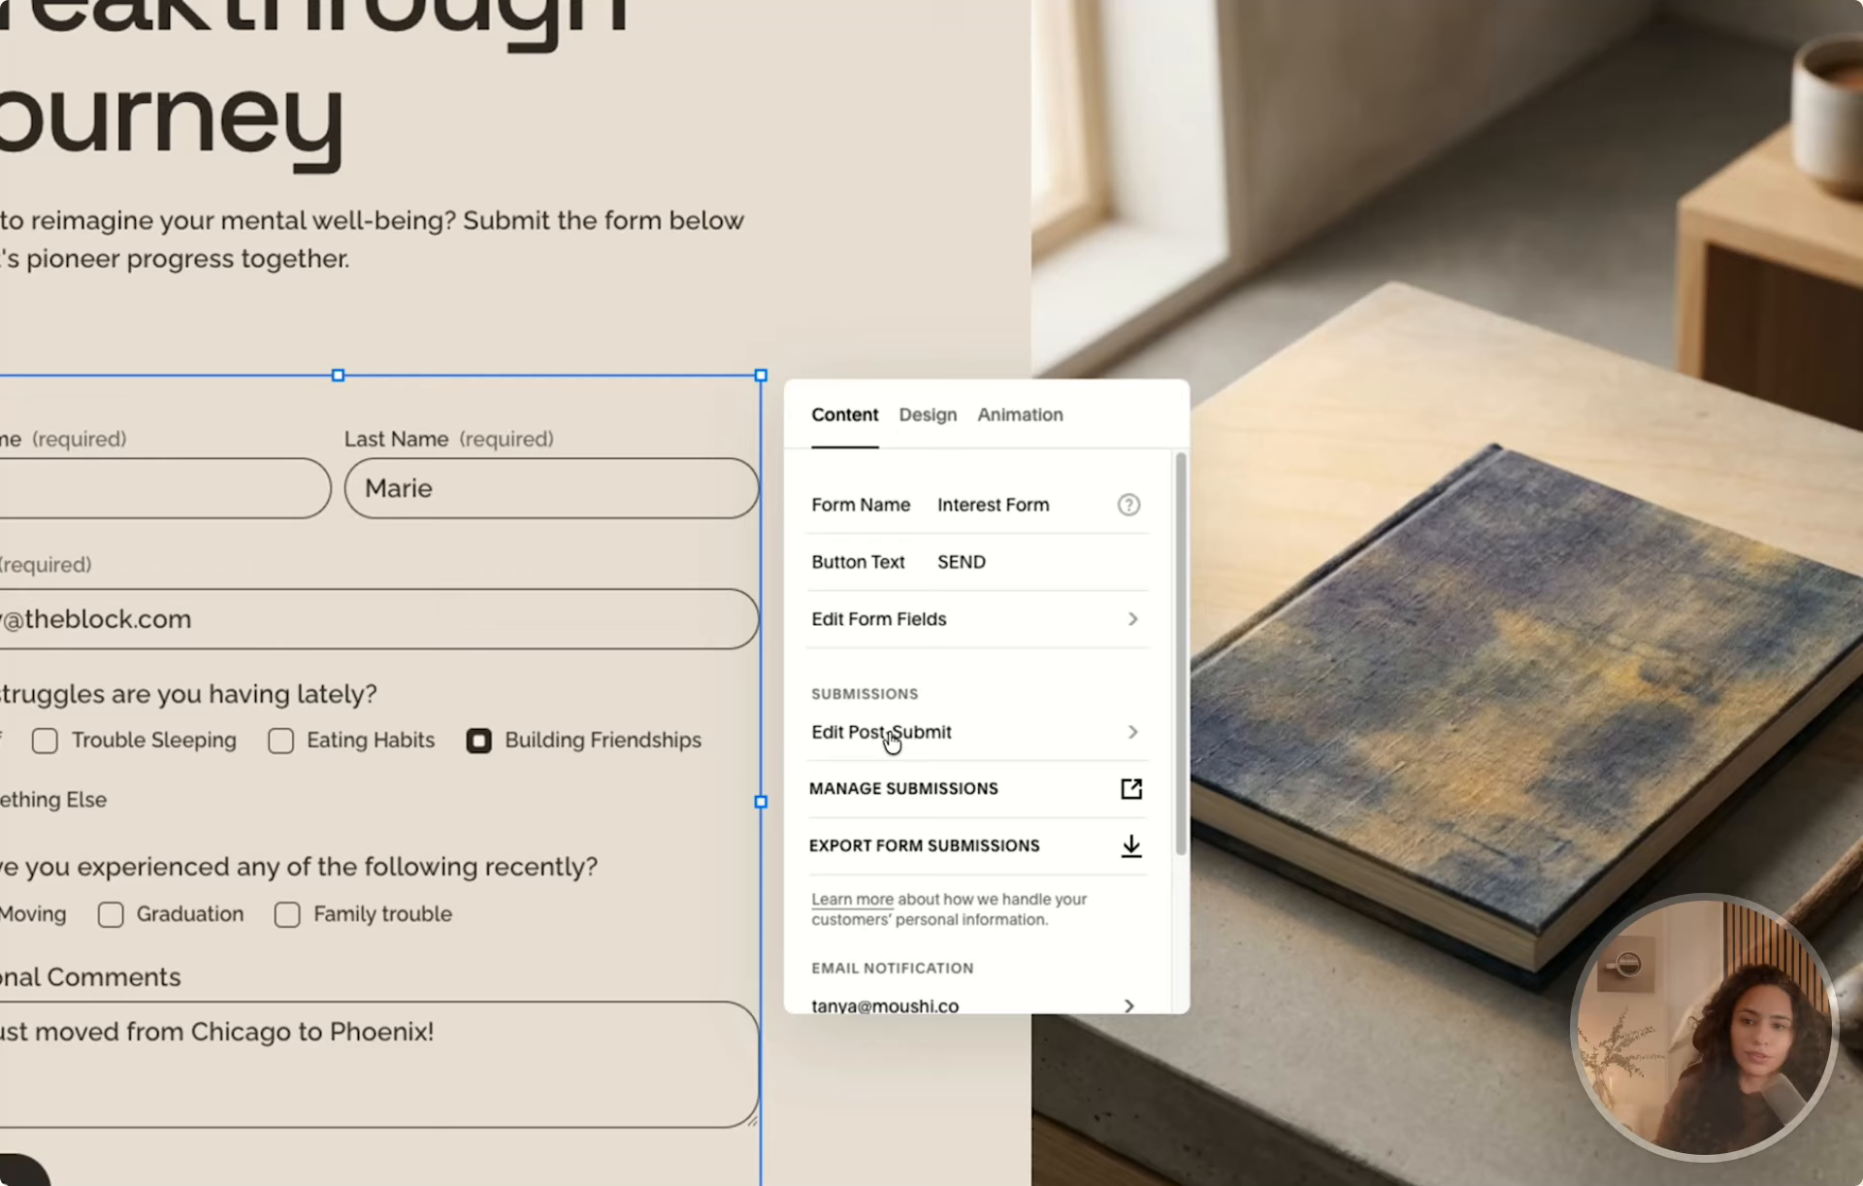
pyautogui.click(890, 734)
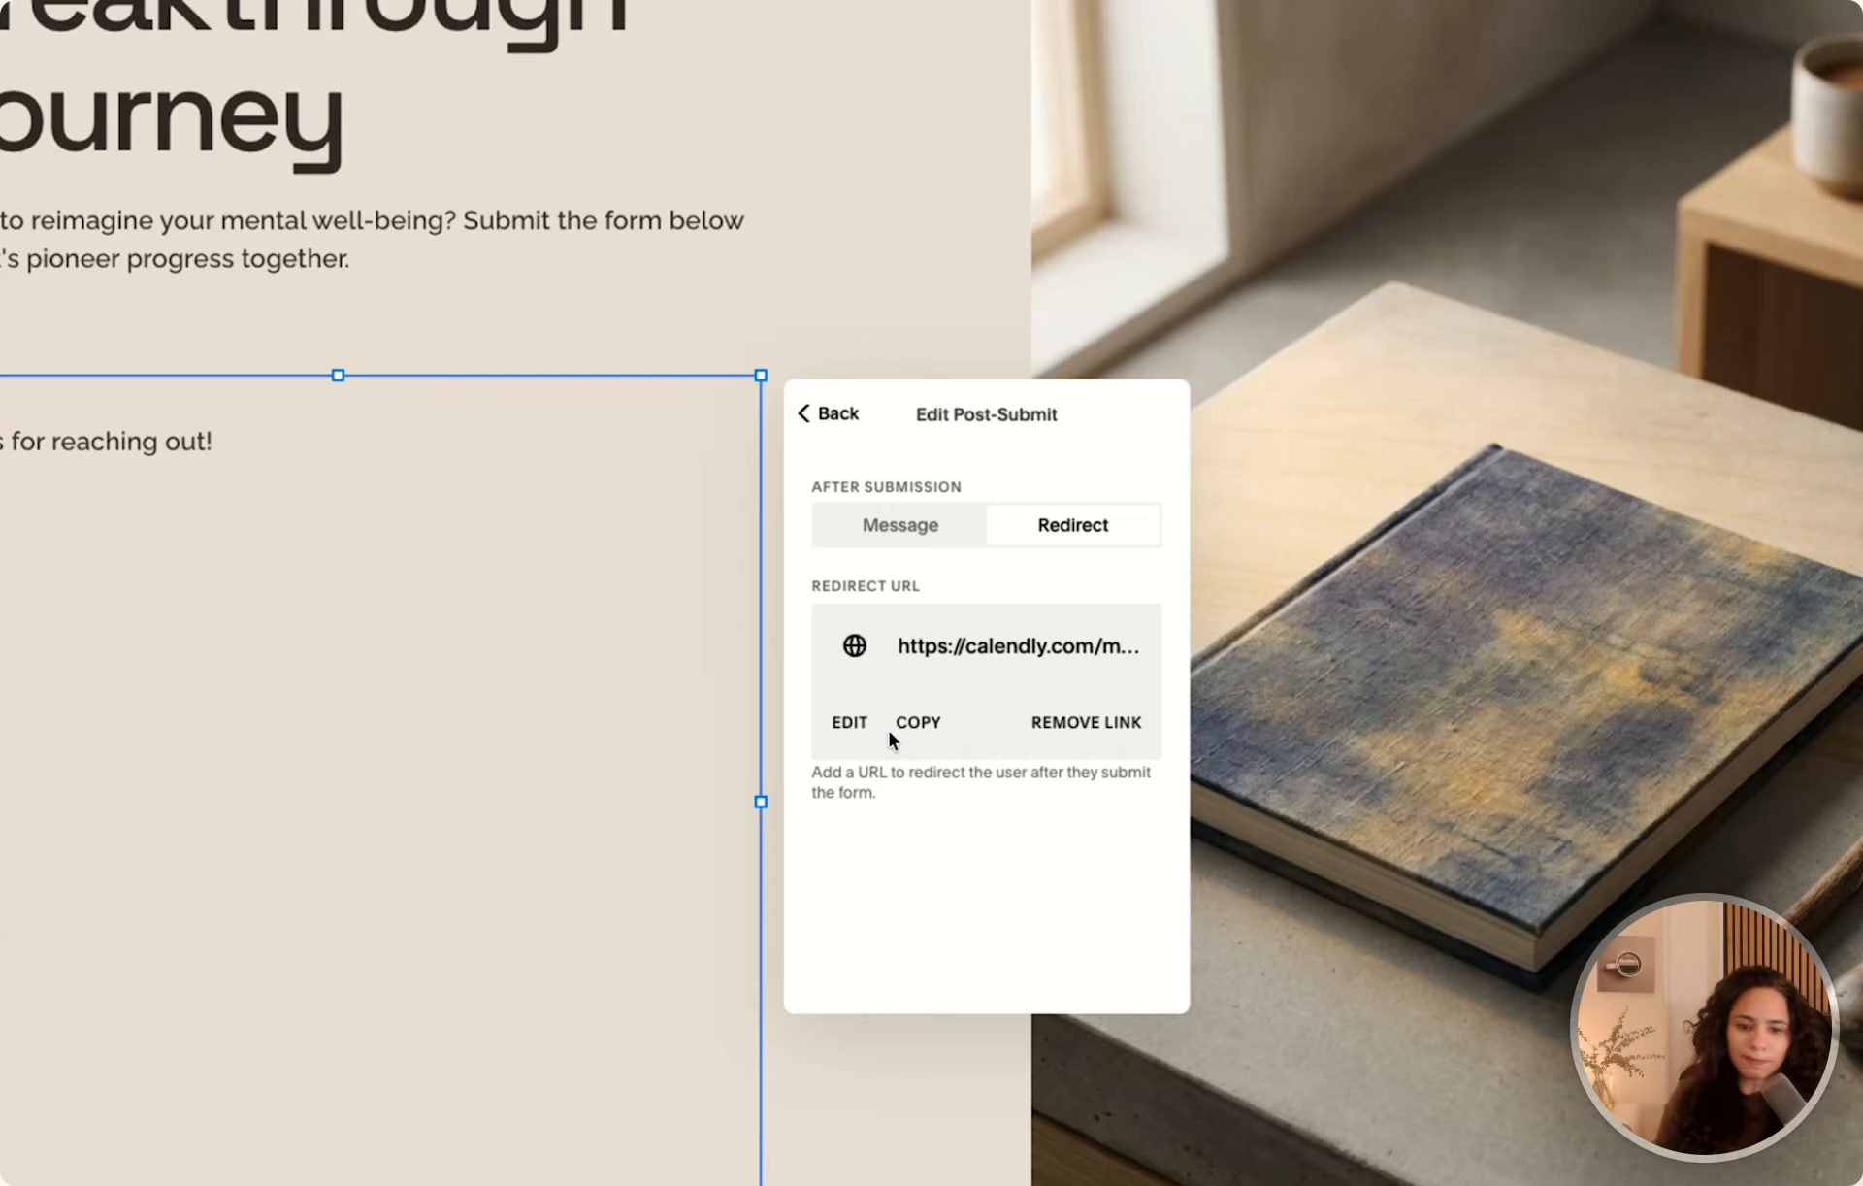
pyautogui.click(901, 524)
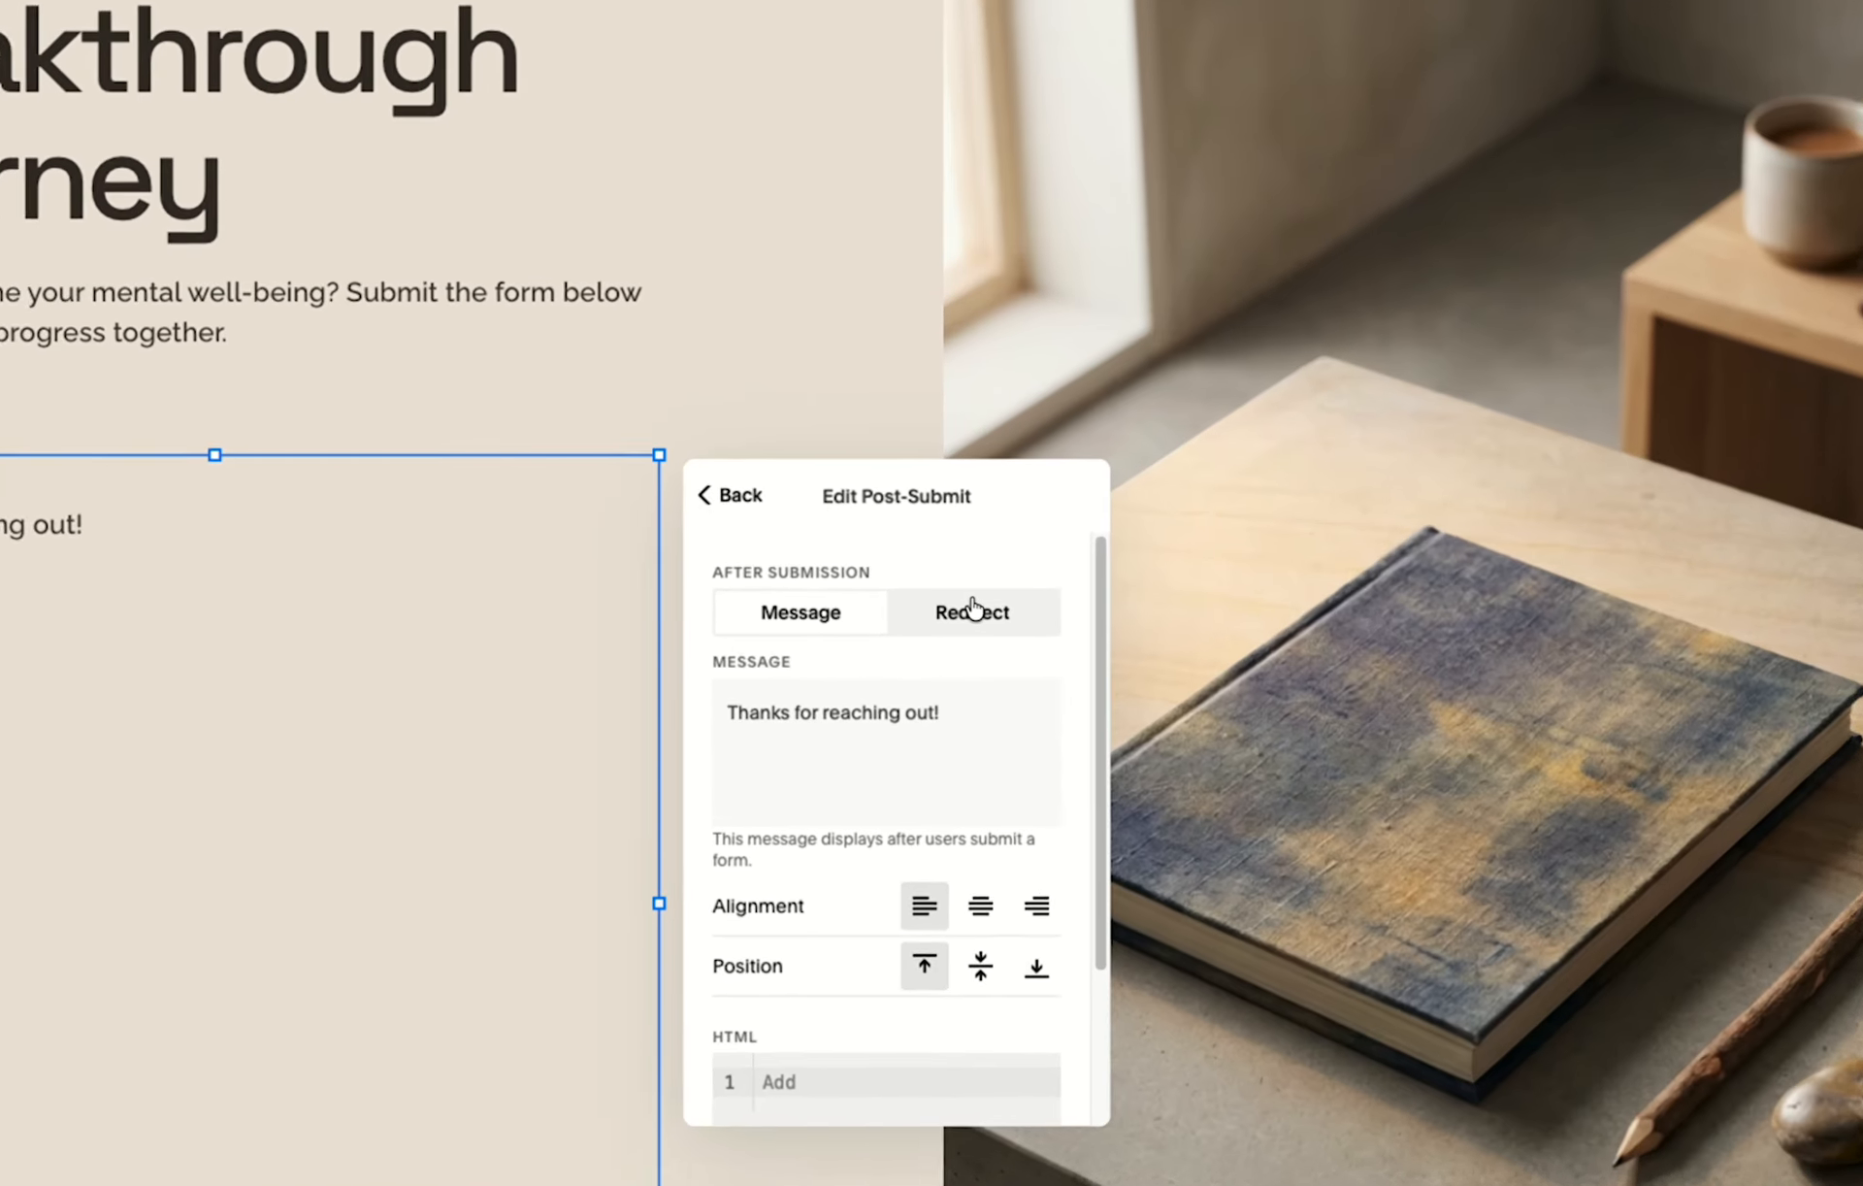
# Set the after-submission action to Redirect and attach the suggested Calendly meeting link.
pyautogui.click(1044, 586)
pyautogui.click(952, 662)
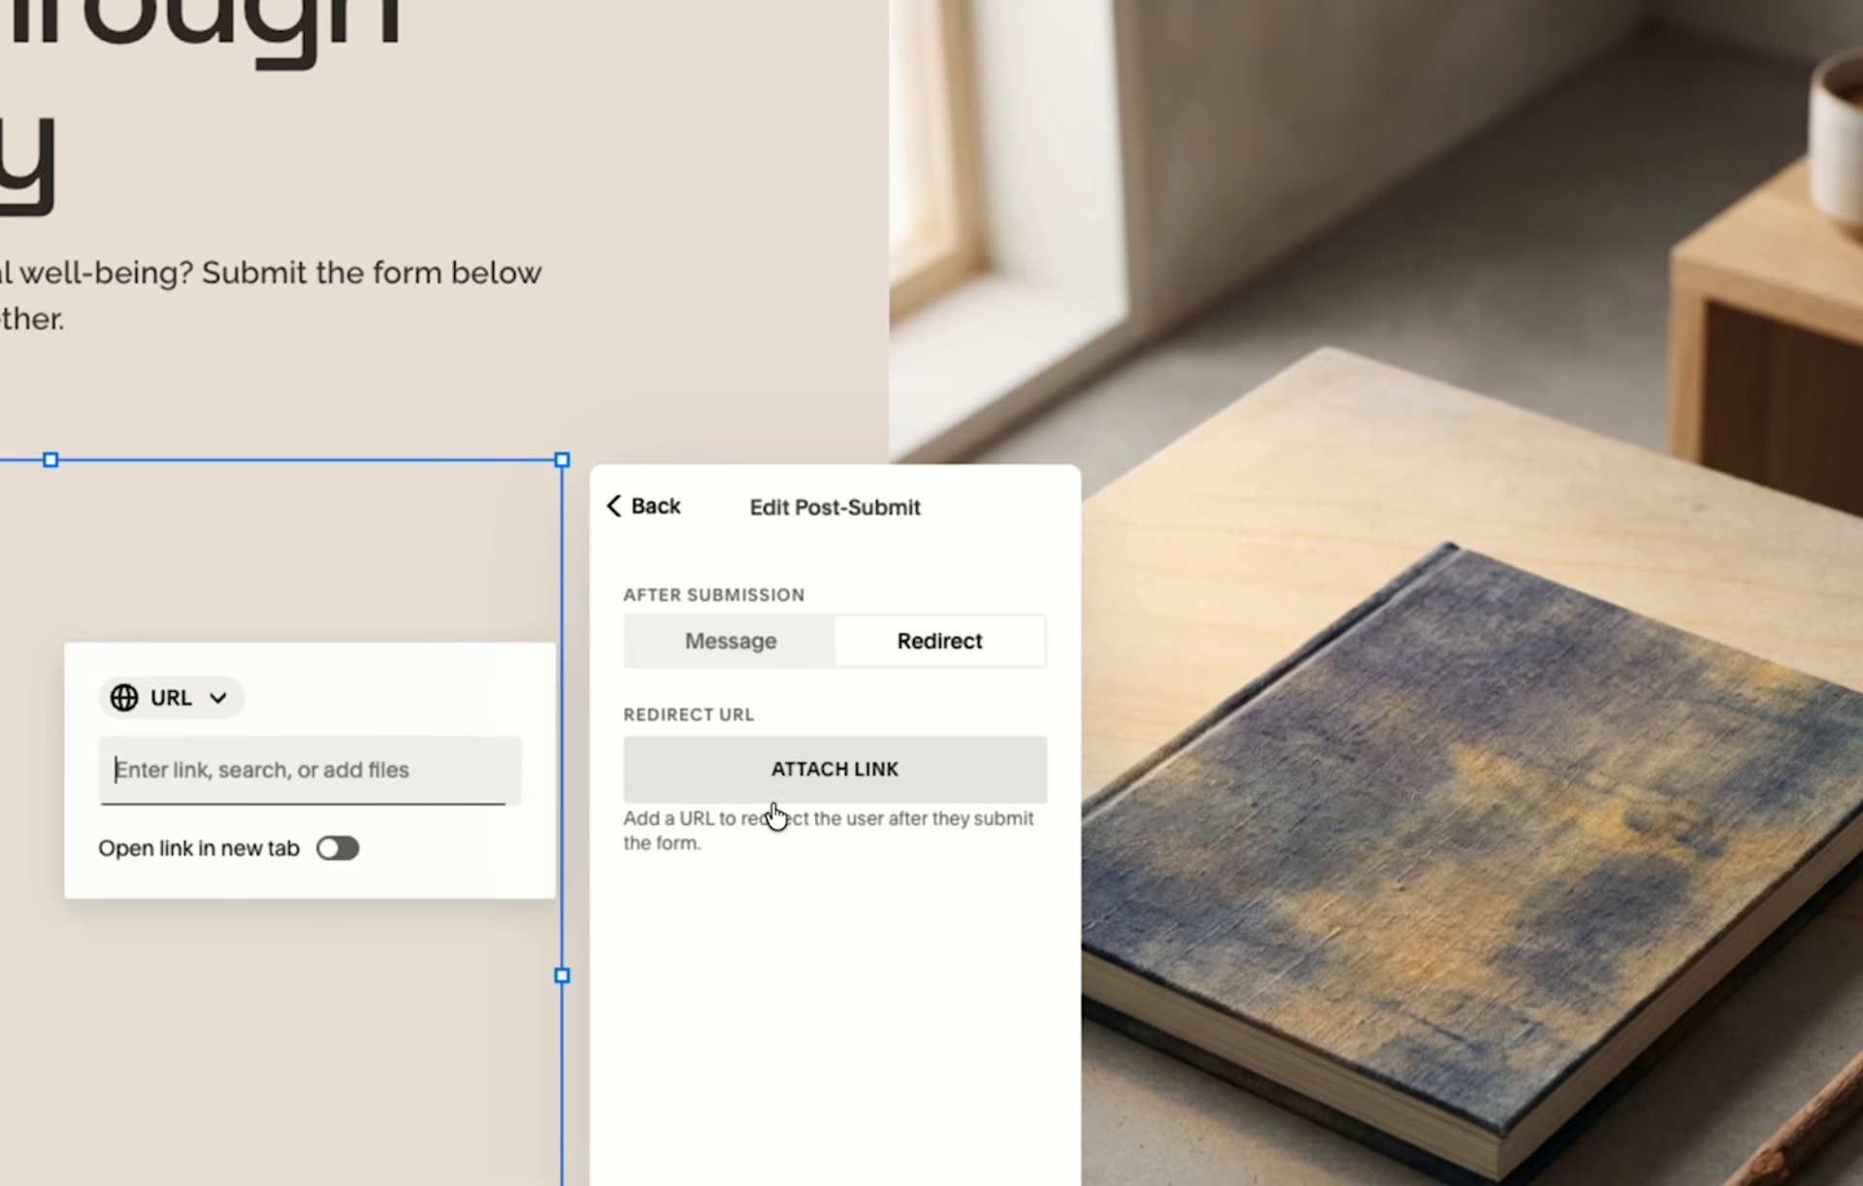
pyautogui.write('cal')
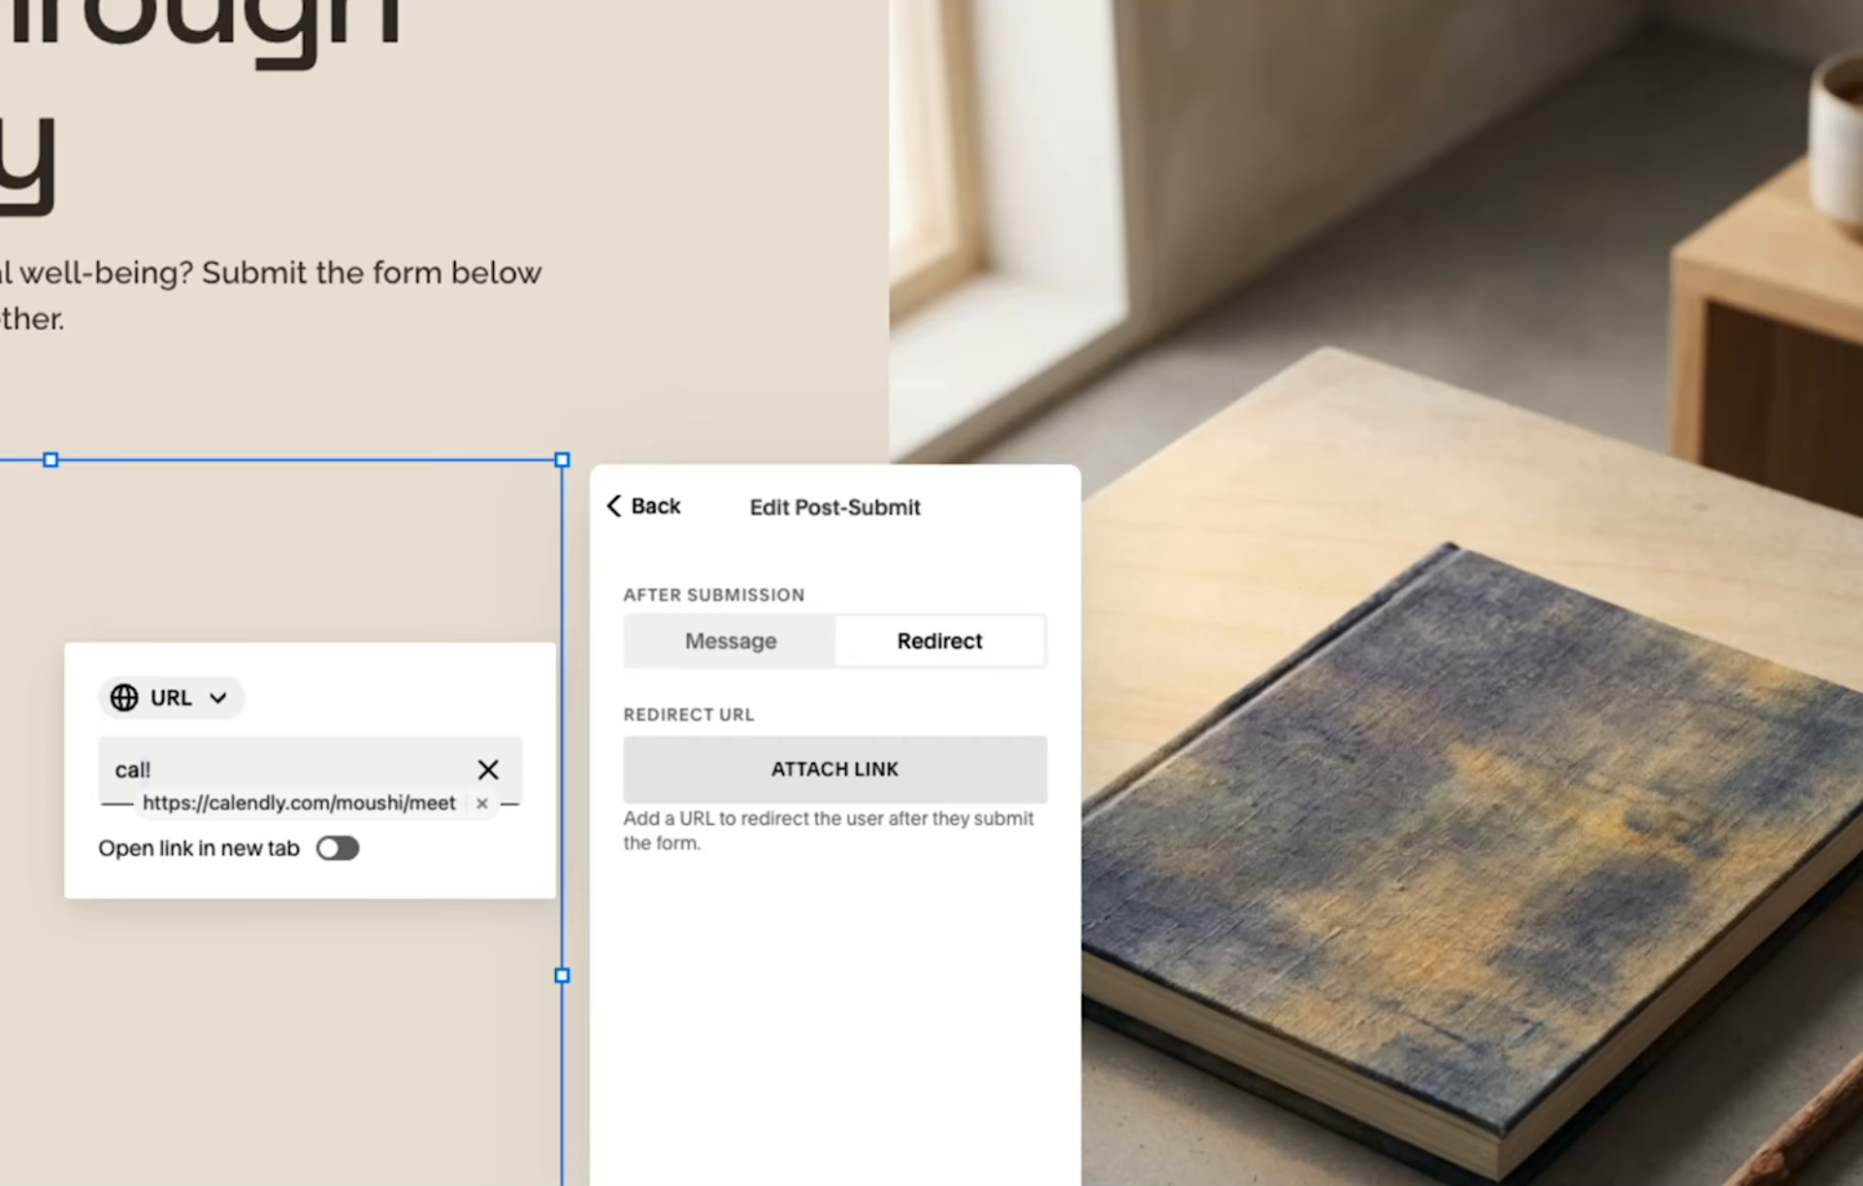
pyautogui.click(264, 805)
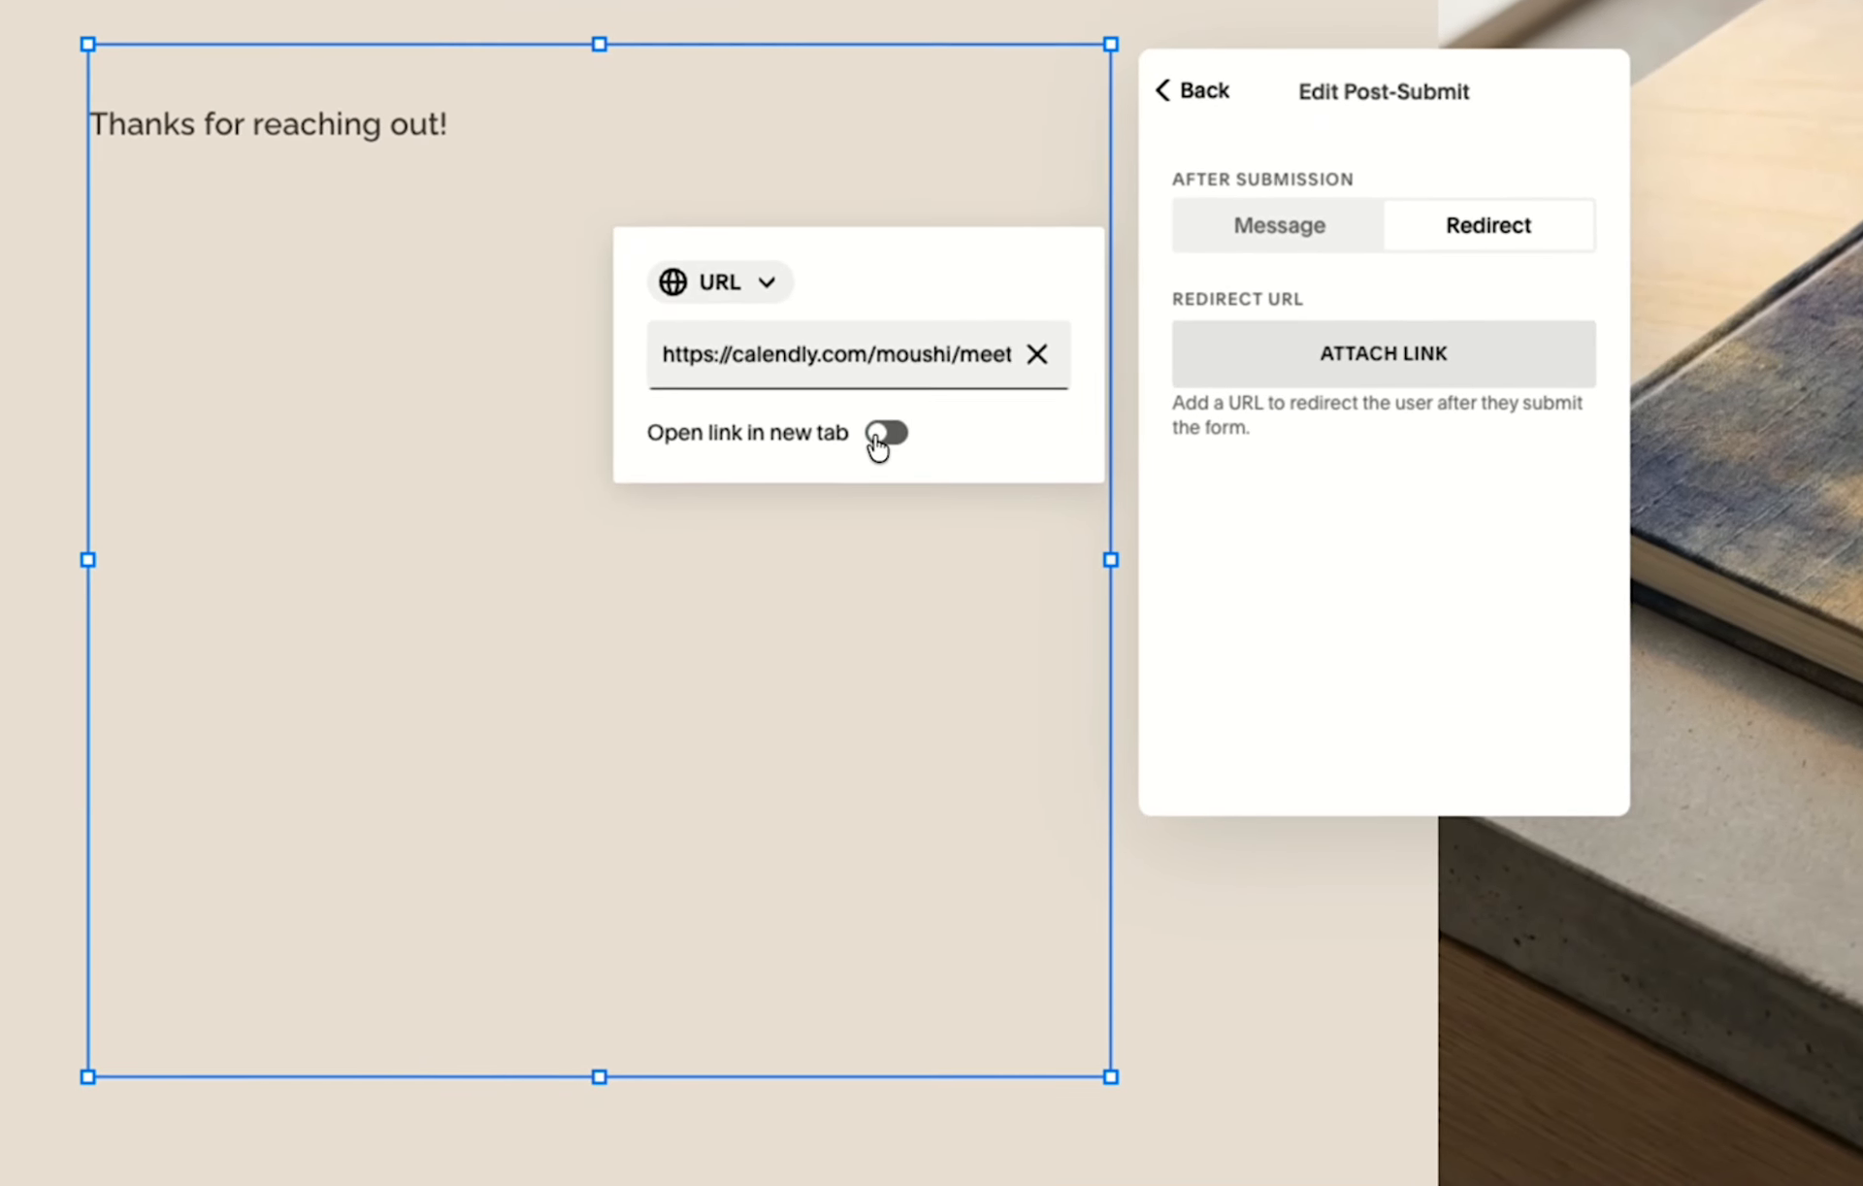
pyautogui.press('Return')
# Save the page and leave editing to view the site's contact page at full size.
pyautogui.click(153, 54)
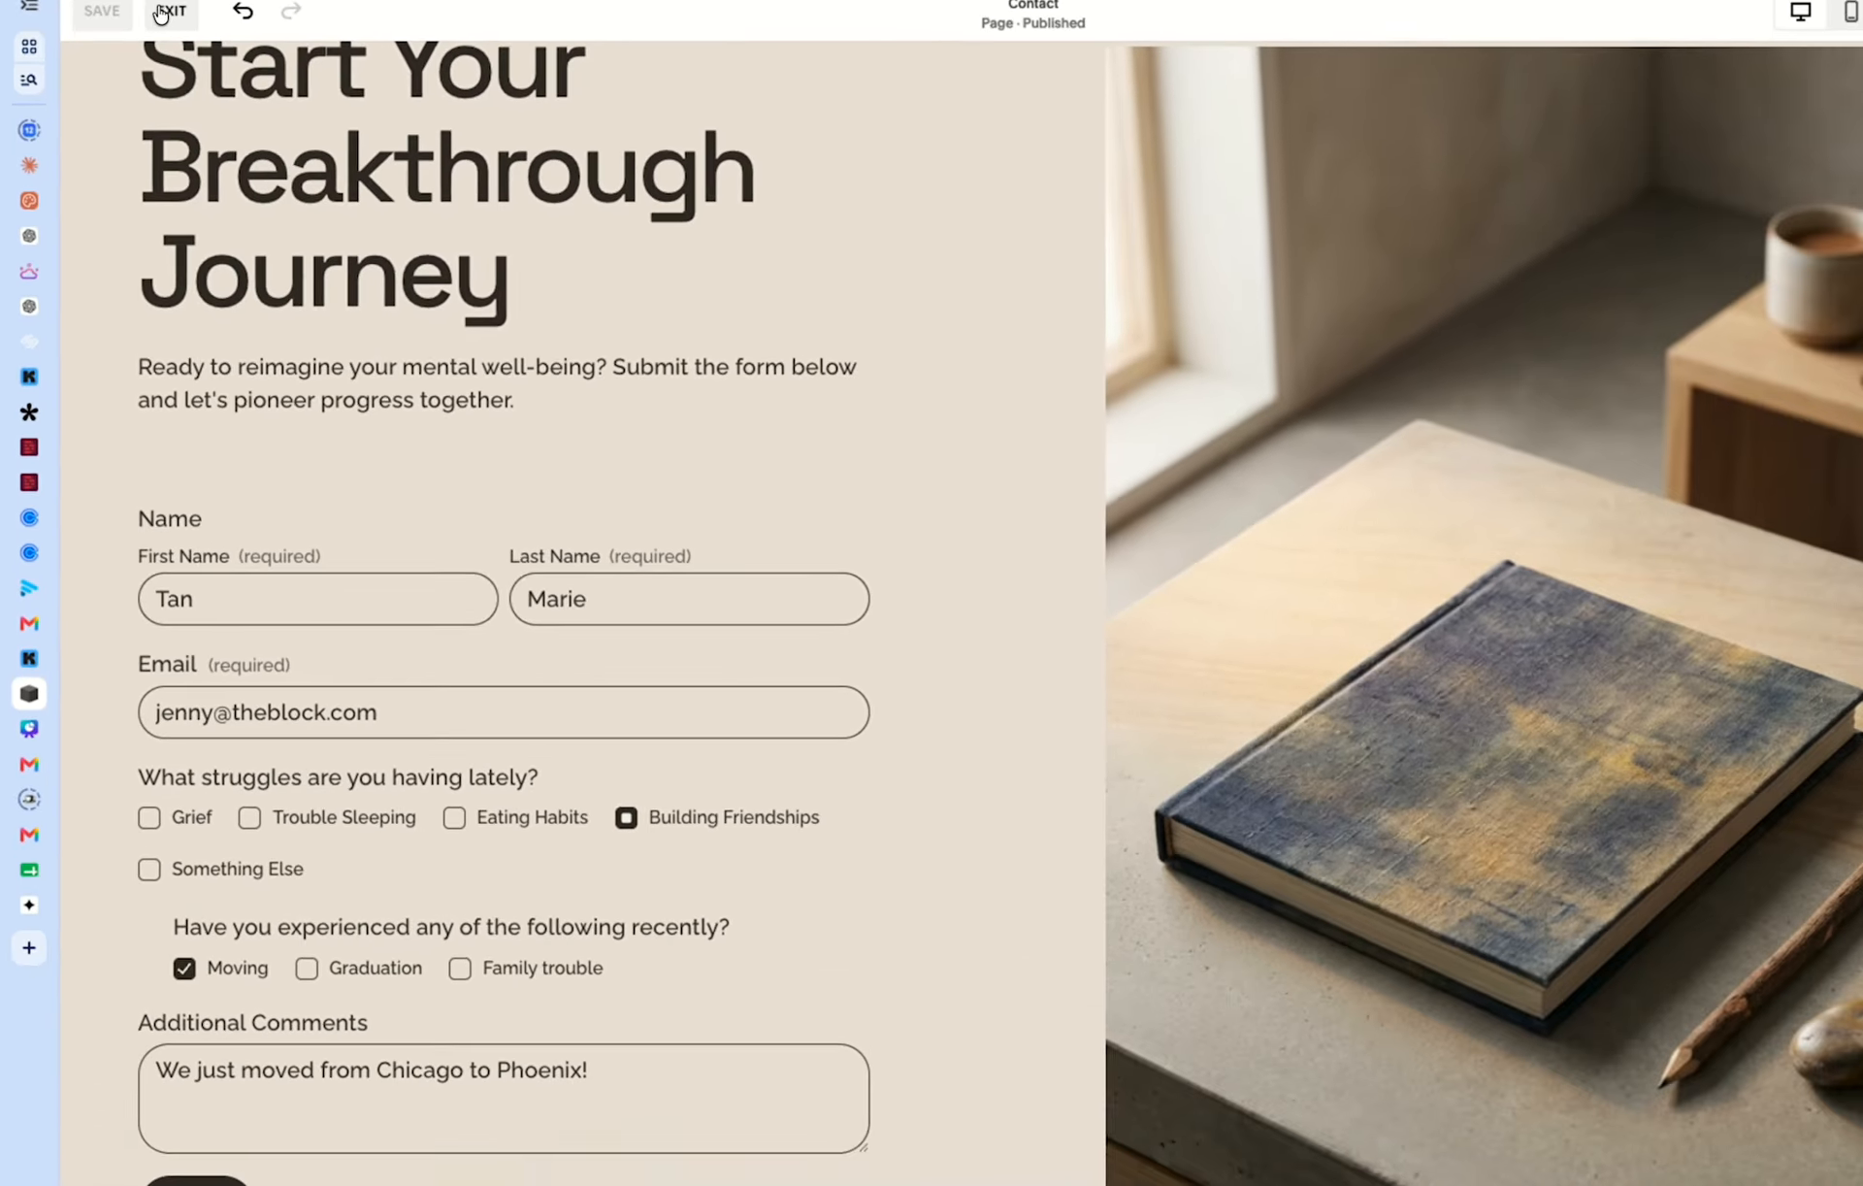
pyautogui.click(221, 117)
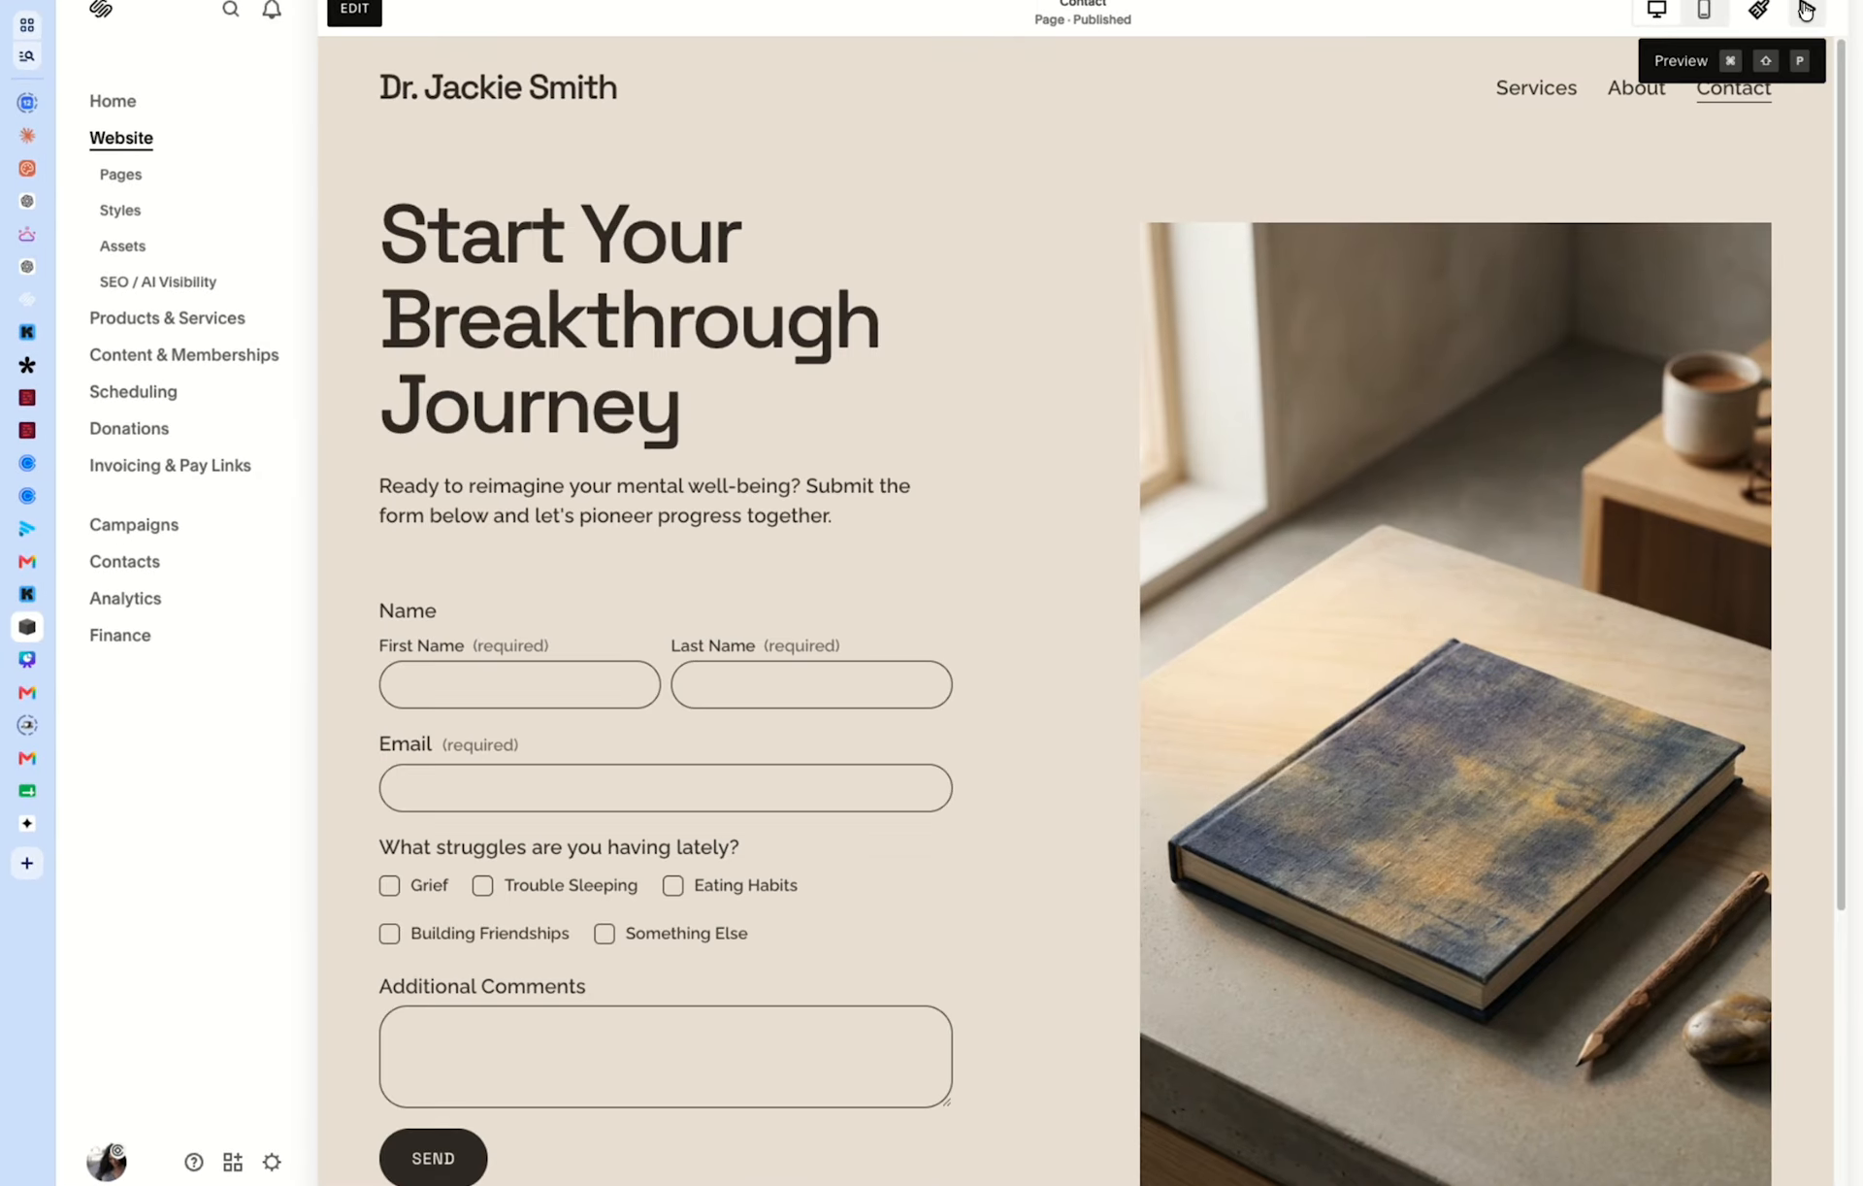
pyautogui.click(1804, 10)
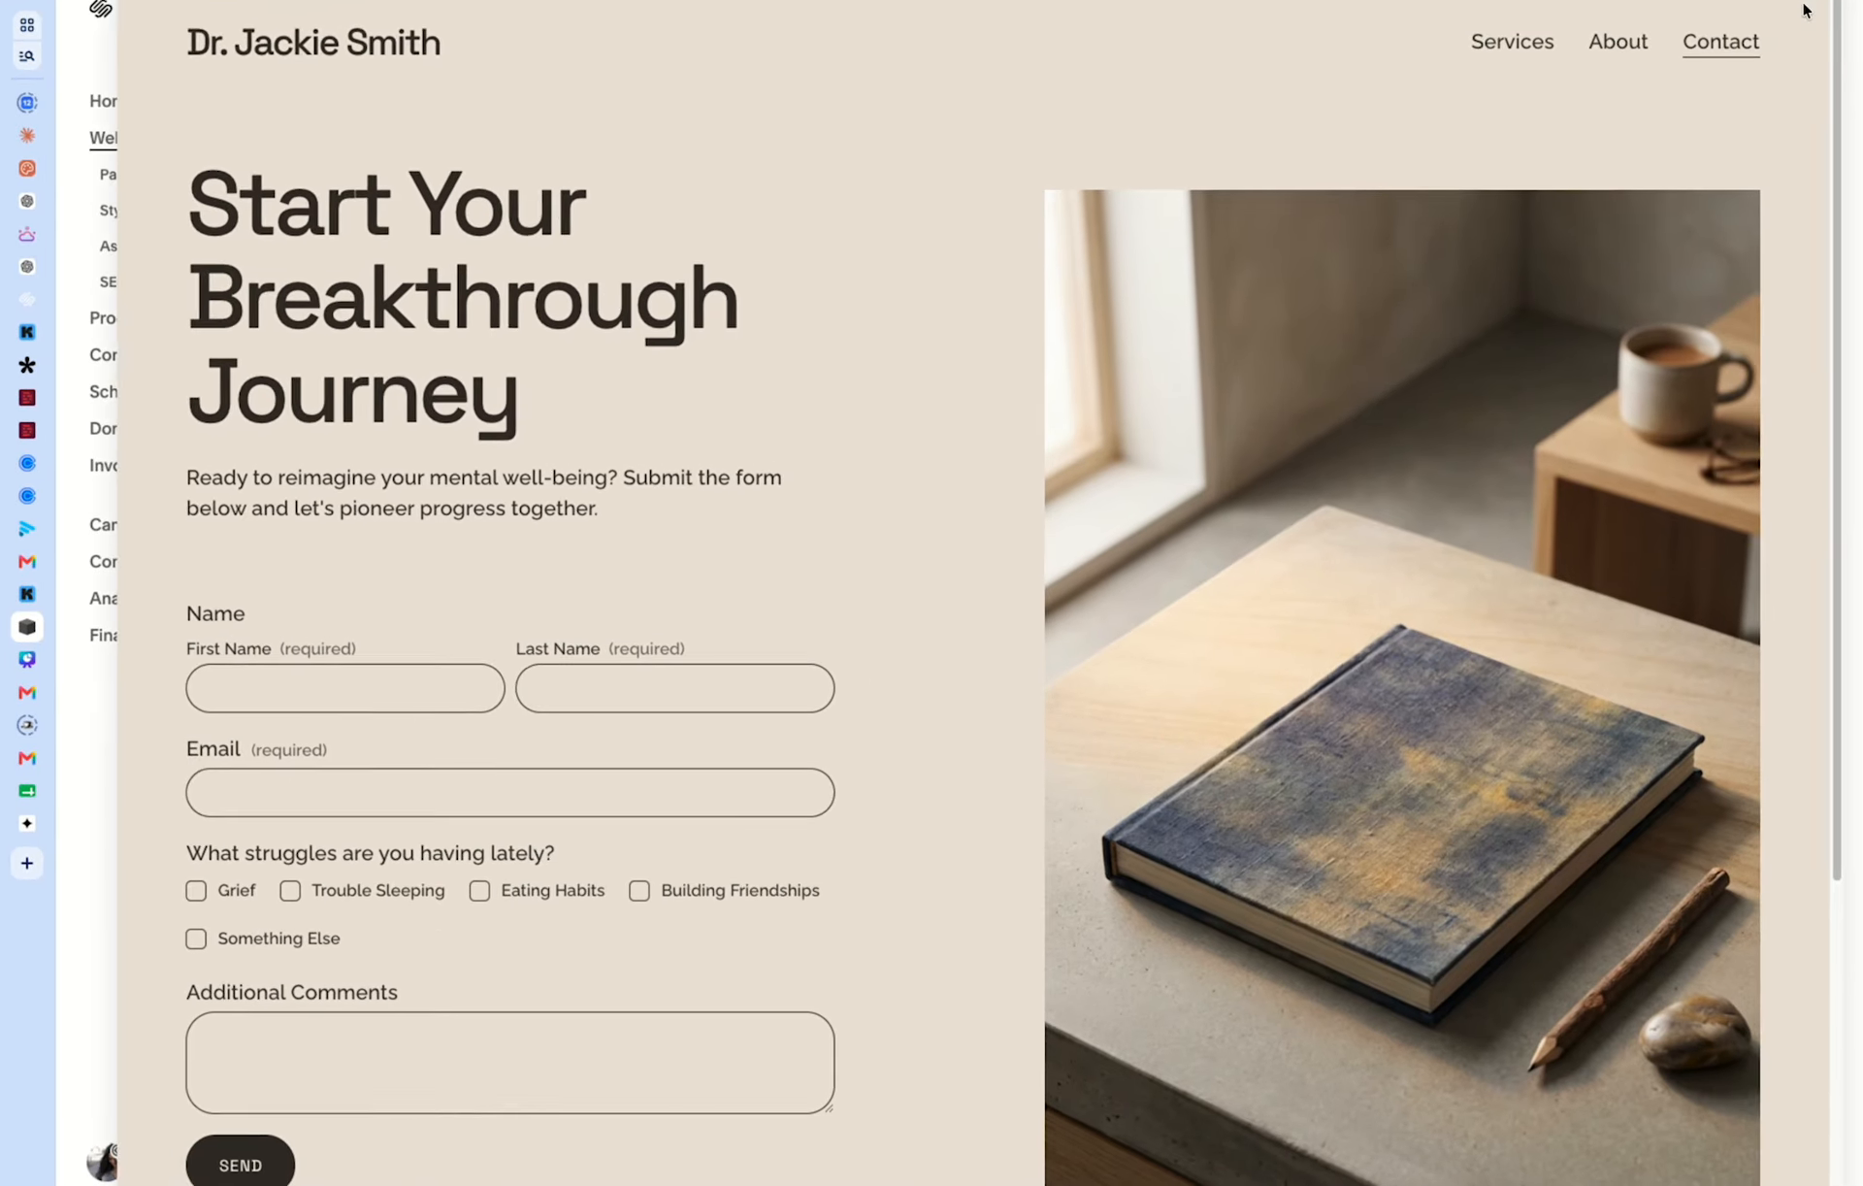
# Autofill the visitor's name and e-mail on the contact form, and choose Building Friendships with Family trouble in the follow-up.
pyautogui.click(295, 706)
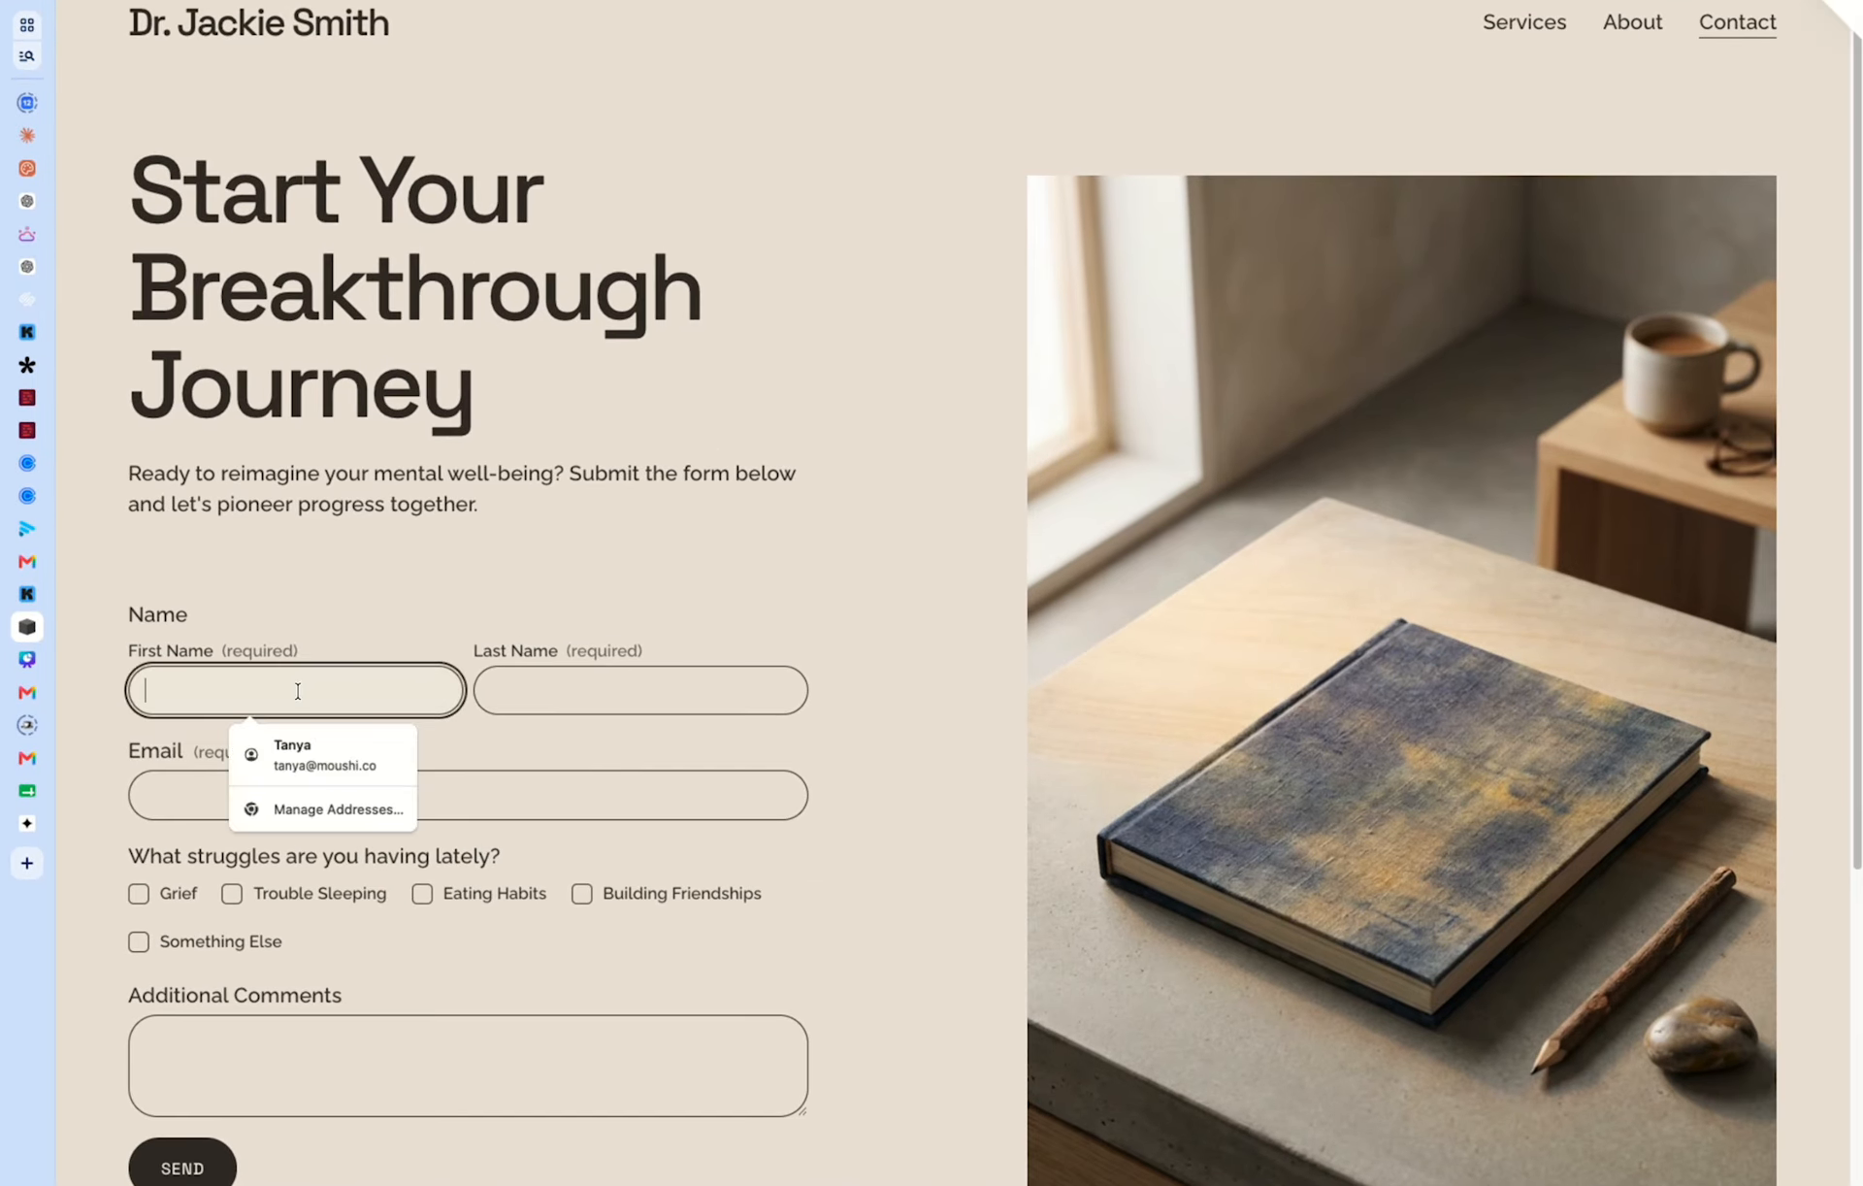
pyautogui.click(306, 741)
pyautogui.click(228, 803)
pyautogui.click(424, 893)
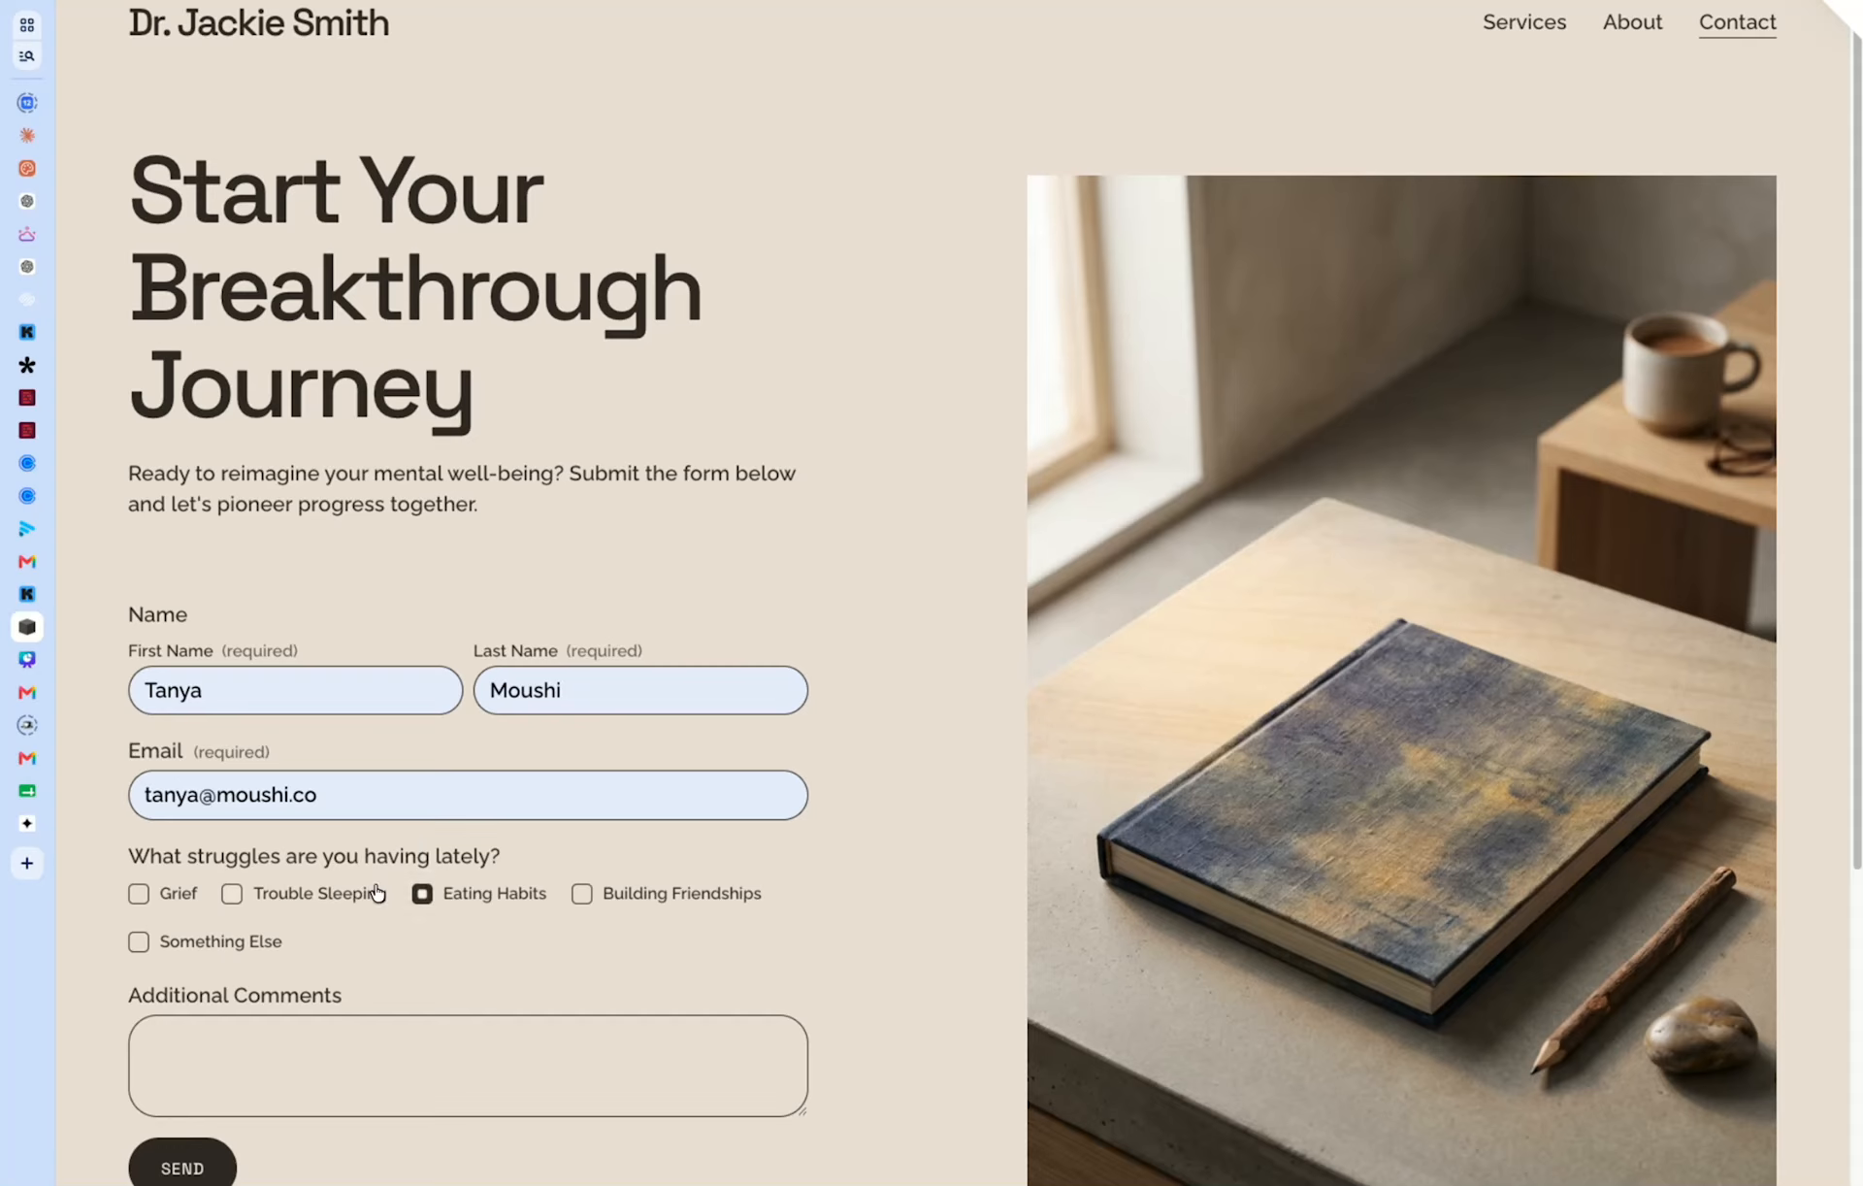
pyautogui.click(583, 892)
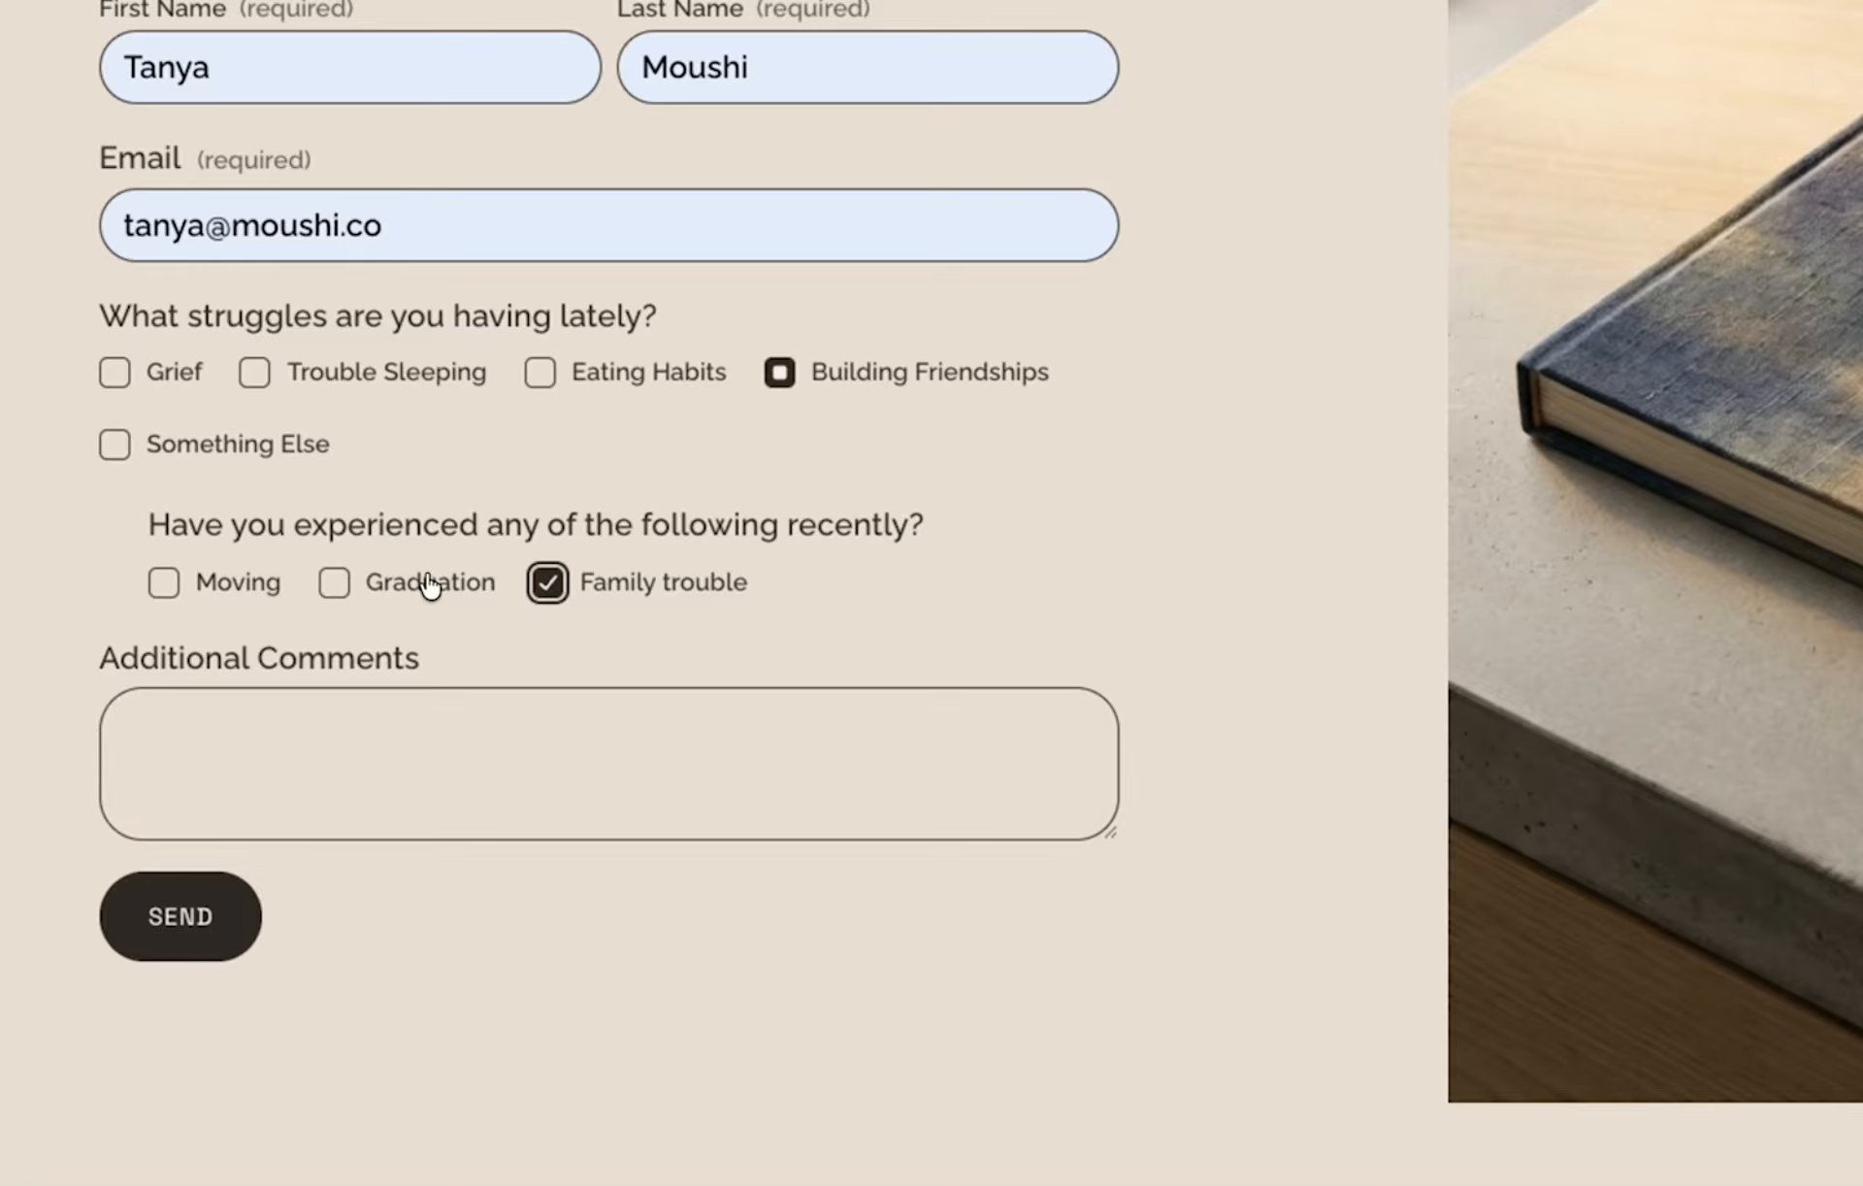
# Enter "Also just moved!" as the additional comment and submit the form.
pyautogui.click(373, 769)
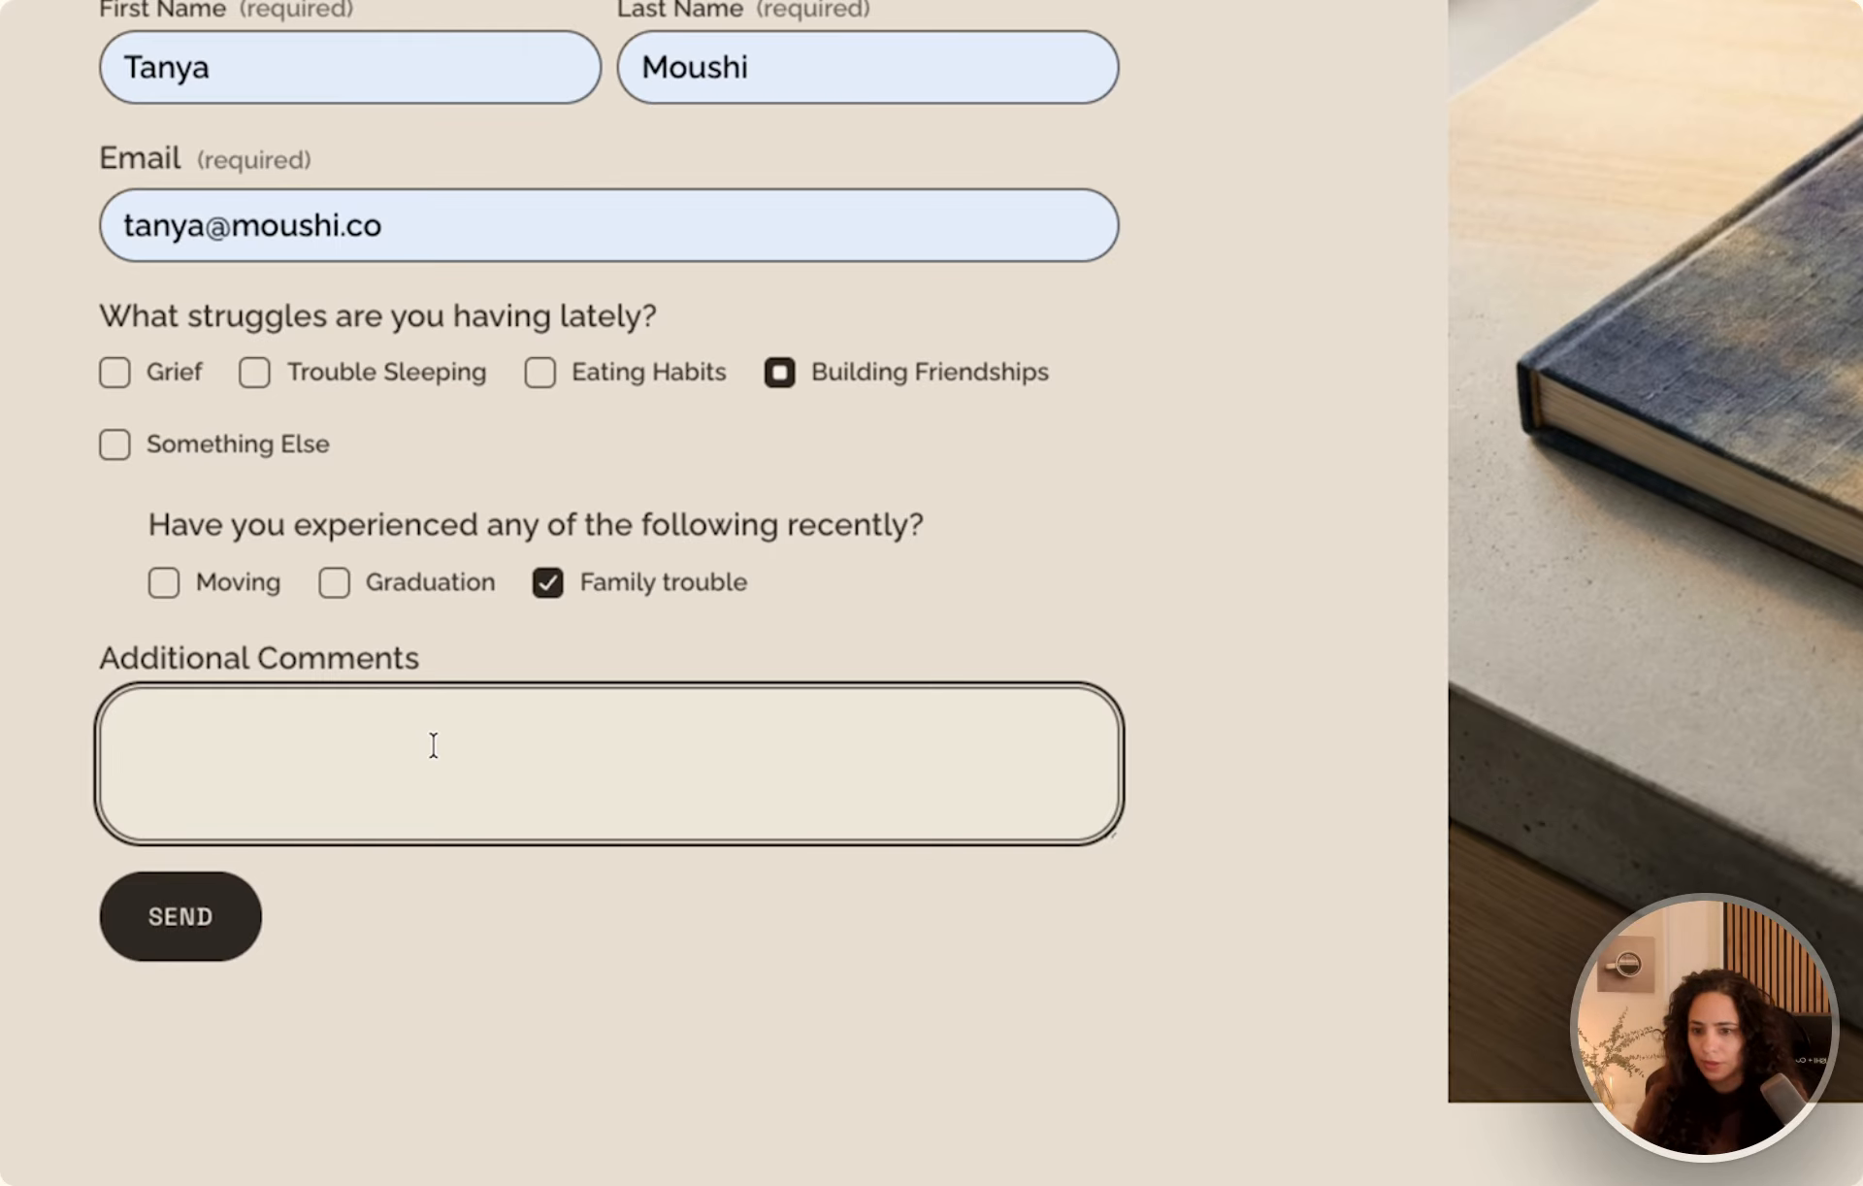
pyautogui.write('Also just moved!')
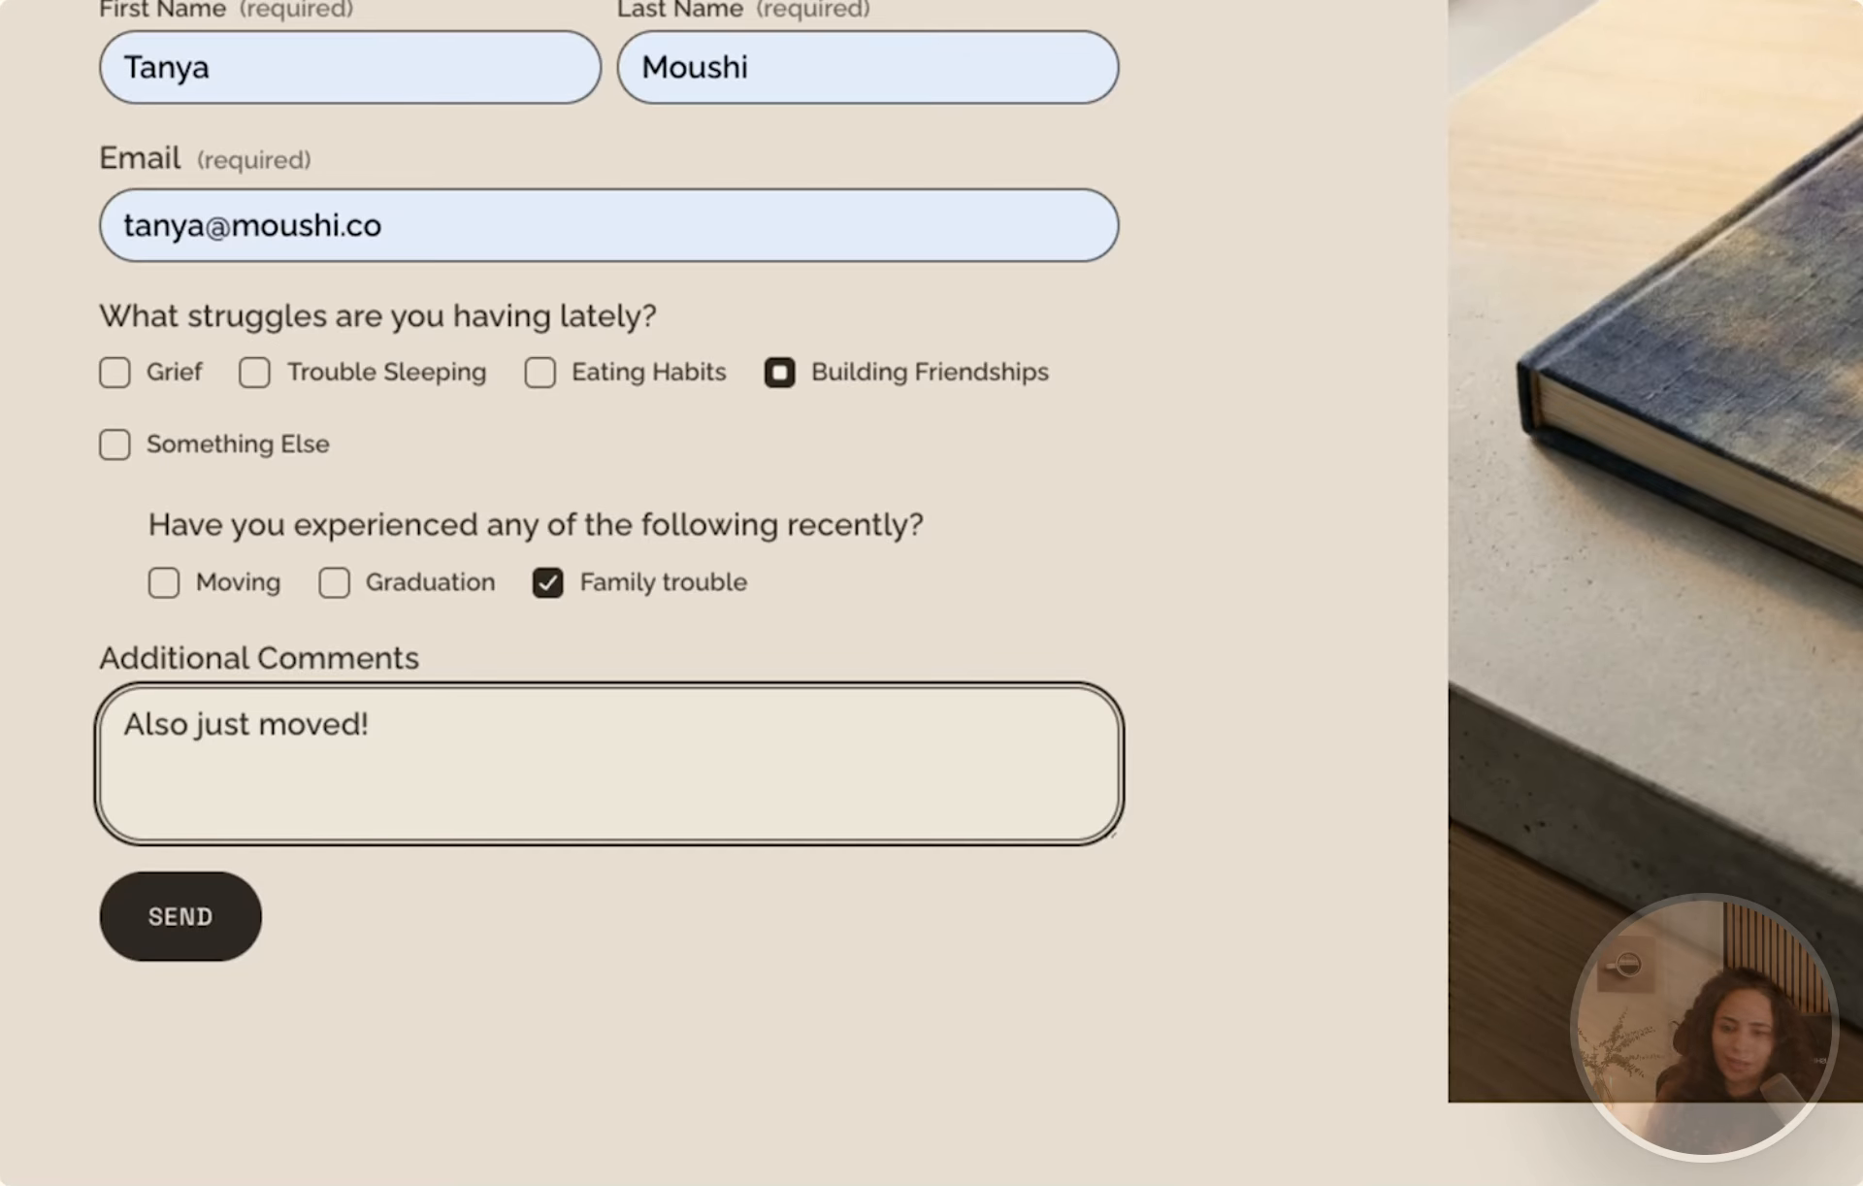
pyautogui.click(180, 928)
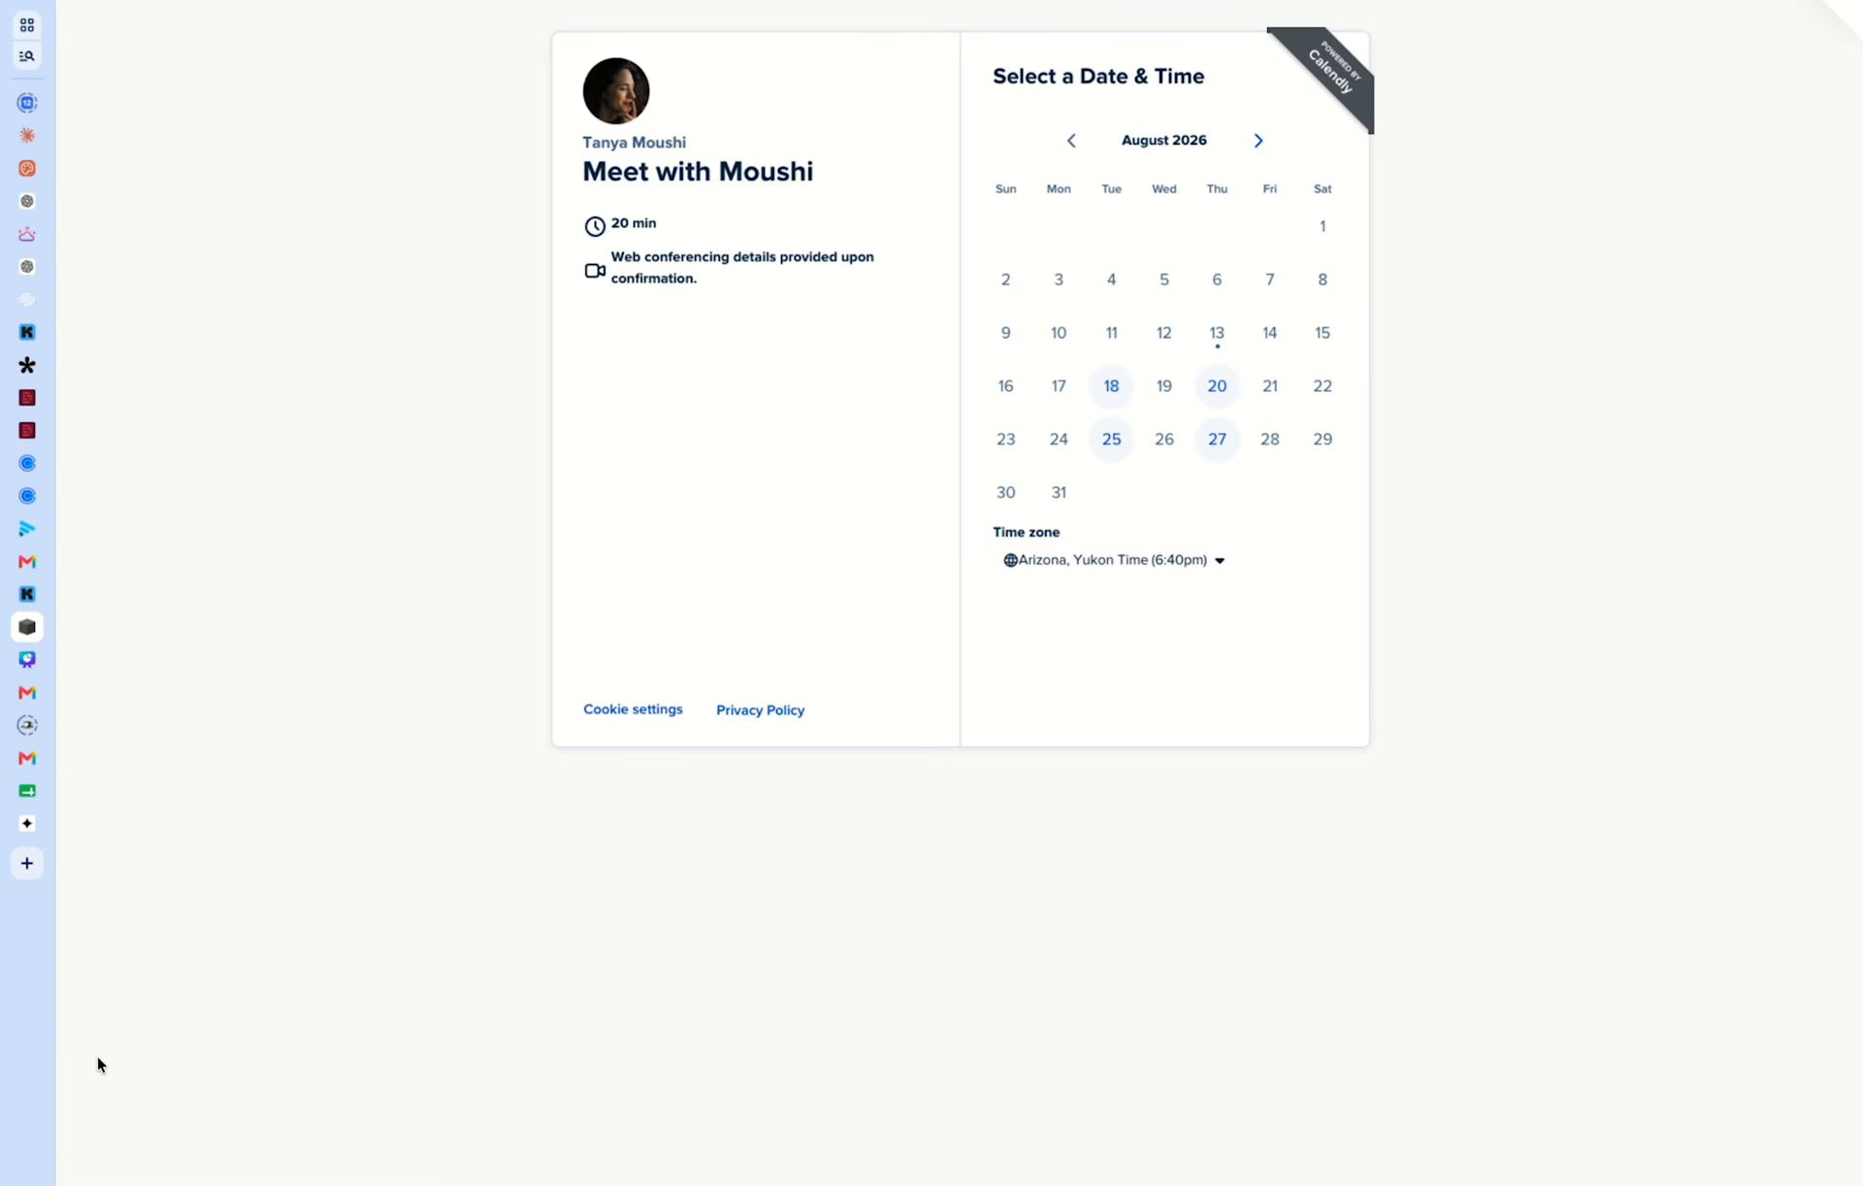
# Select August 18, 2026 on the booking calendar.
pyautogui.click(1116, 381)
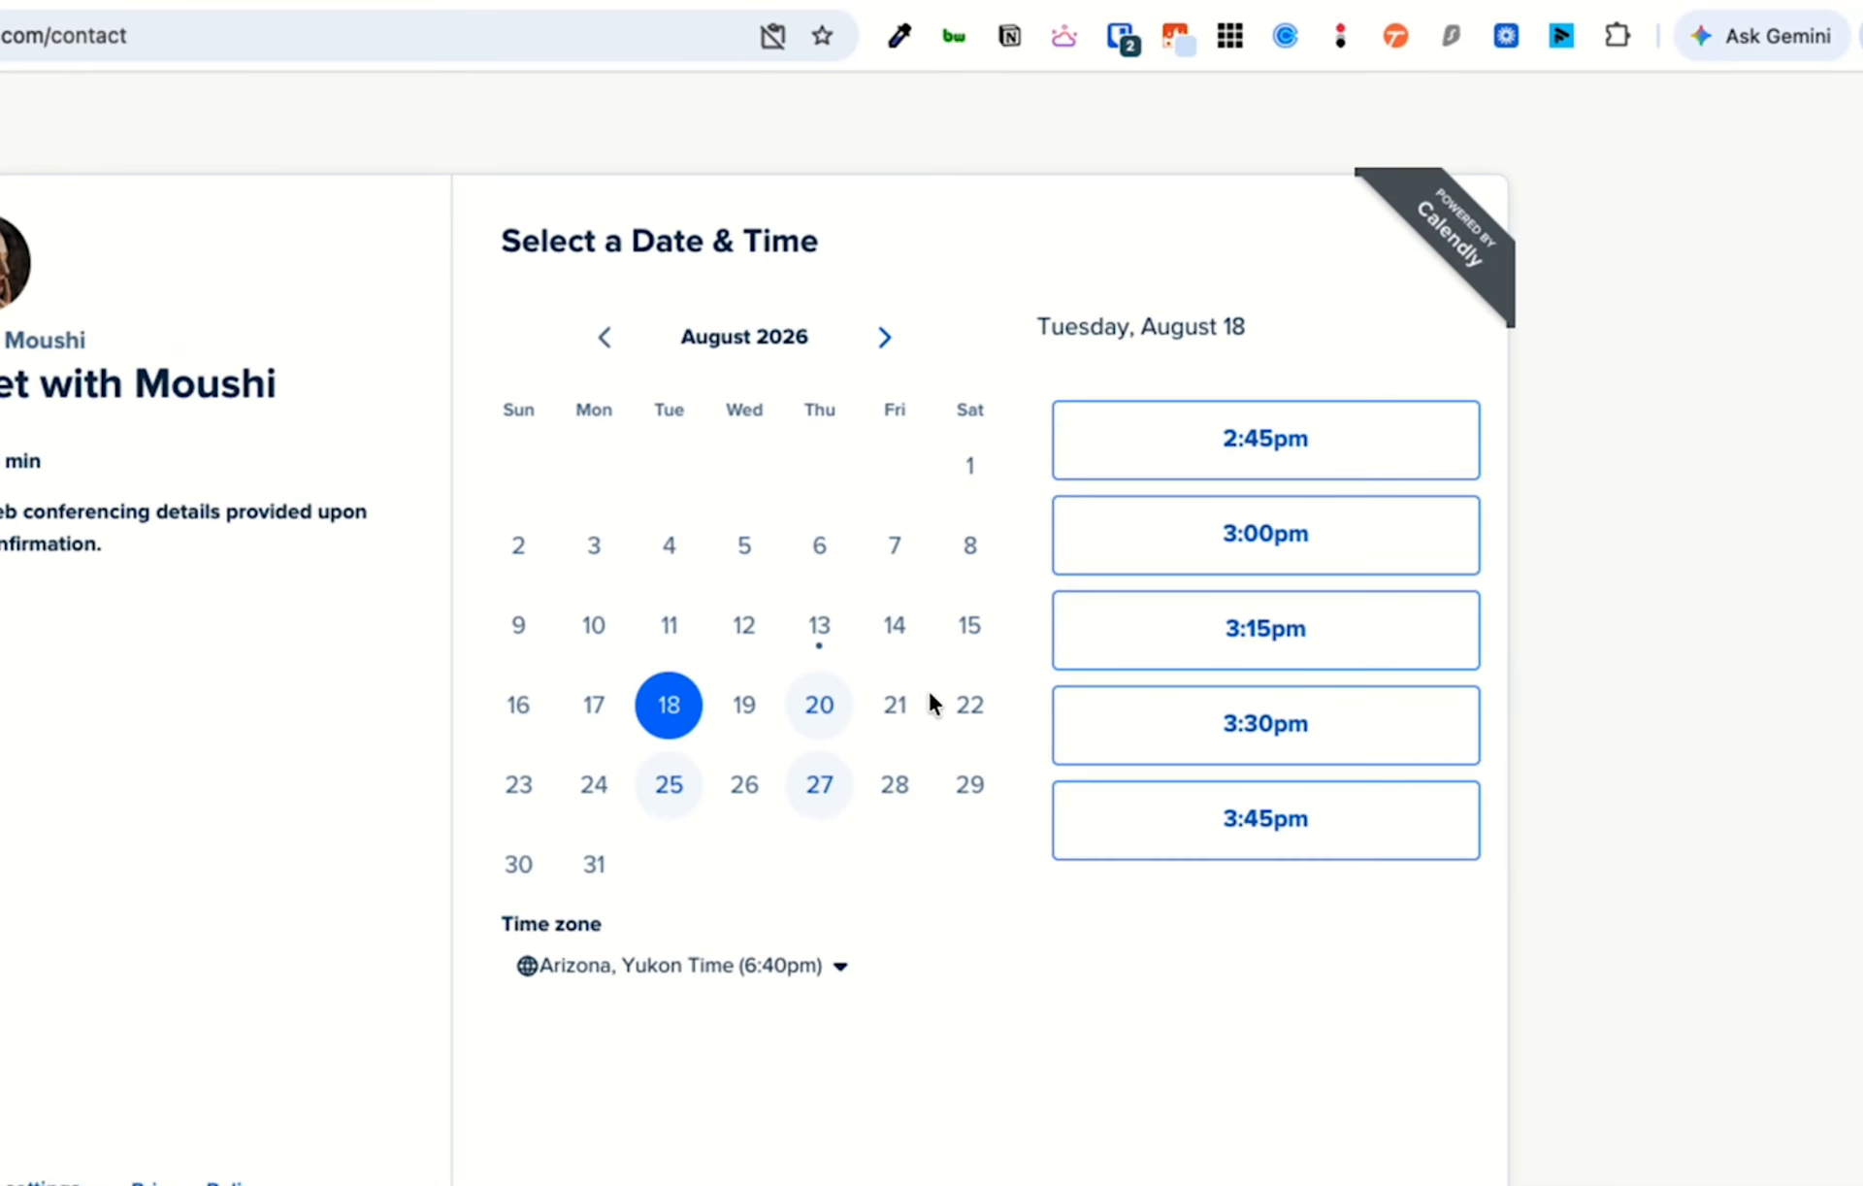